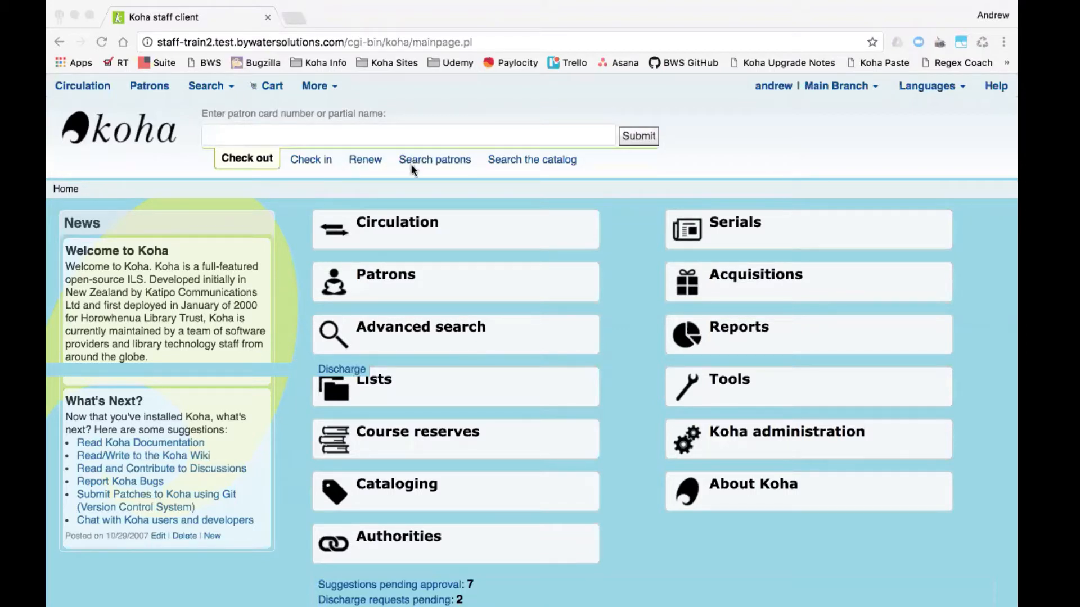
- Bring the Koha staff window into focus and go to the Reports module
click(453, 156)
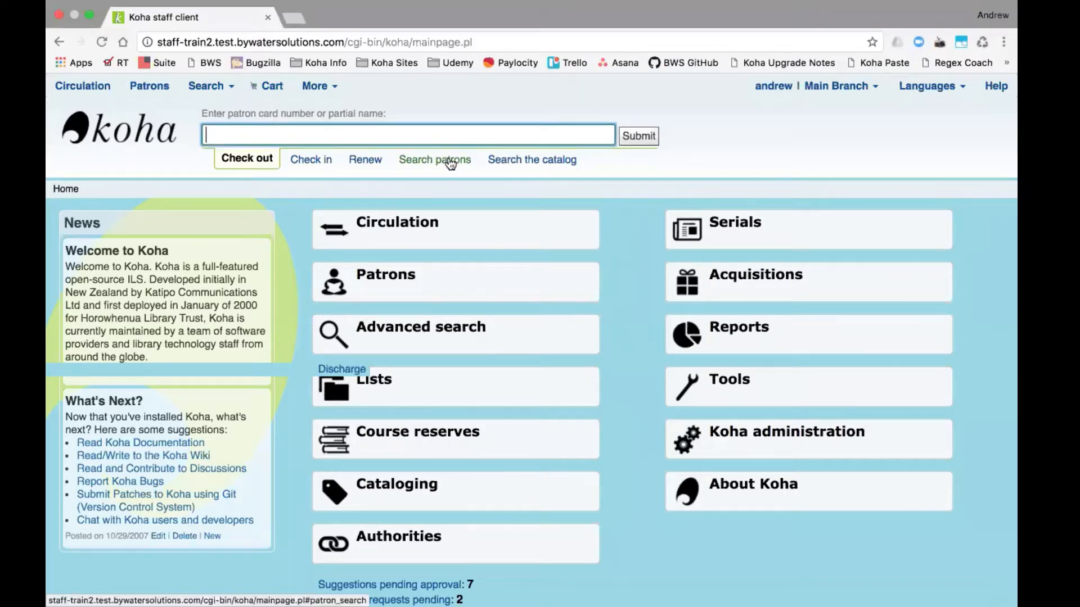
click(765, 332)
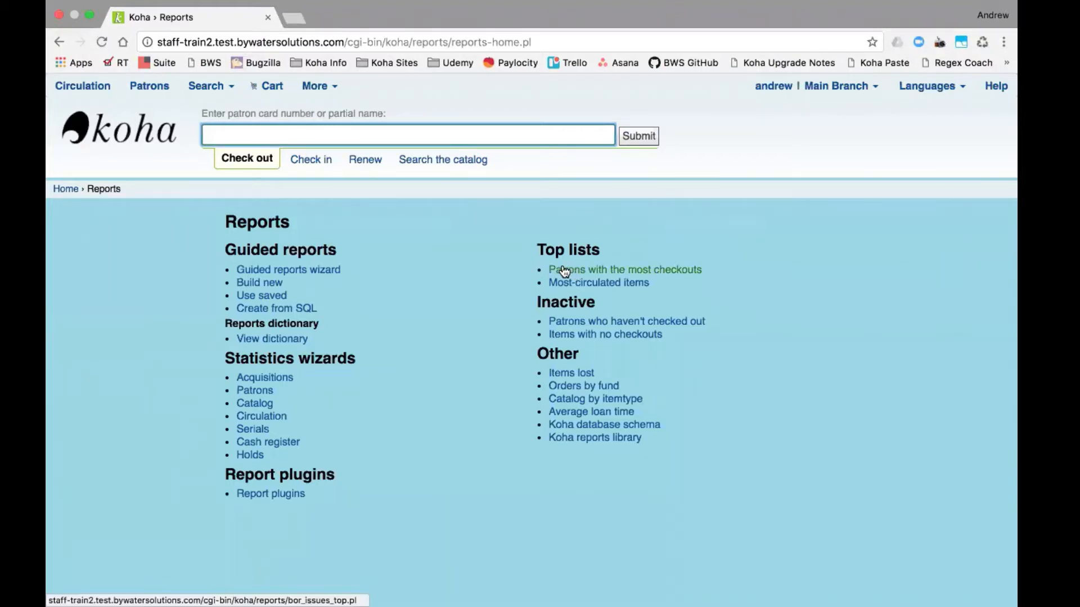
- Filter the saved reports by 'off' and run the Account offsets report
click(278, 297)
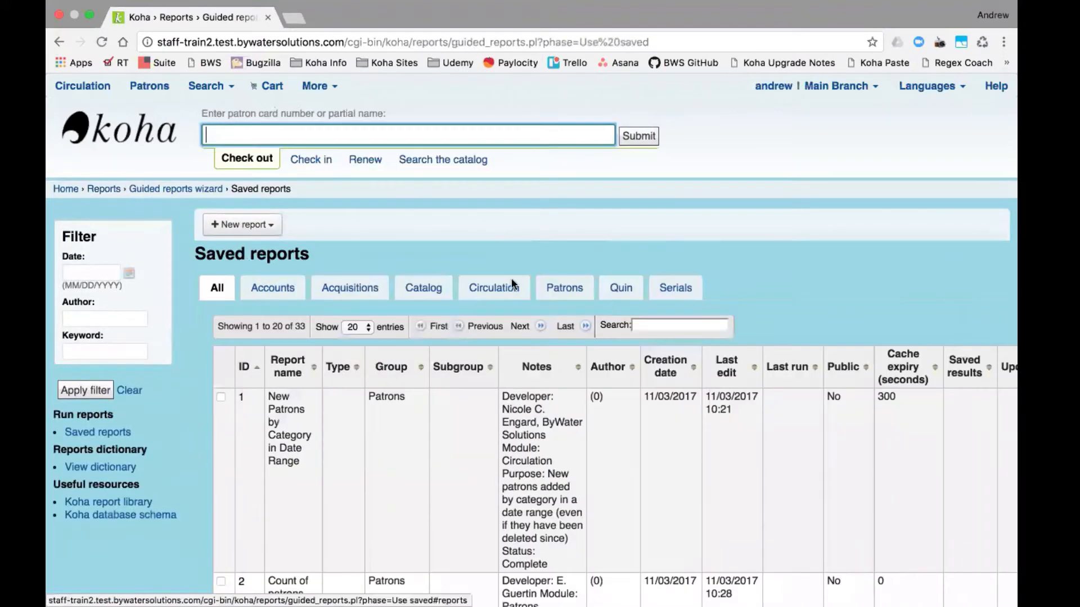
click(655, 324)
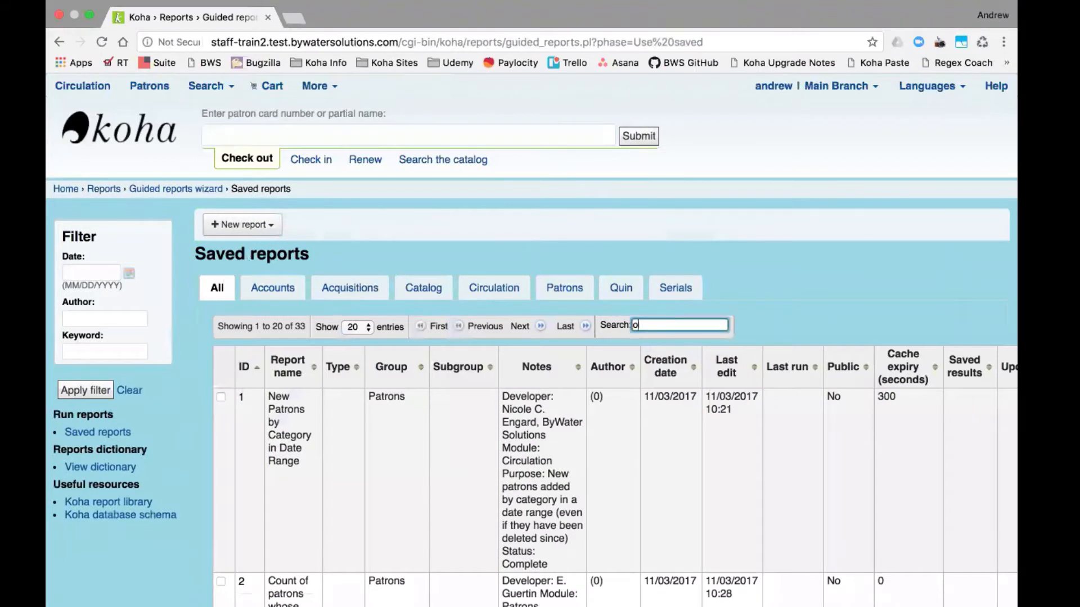
text(off)
scroll(787, 405, right, 2)
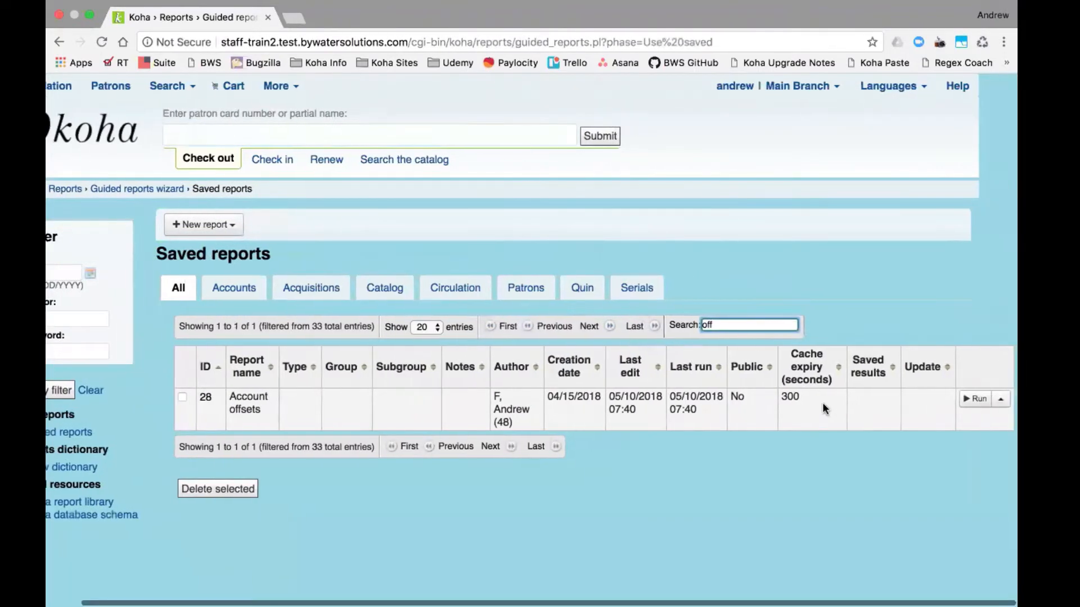
click(977, 399)
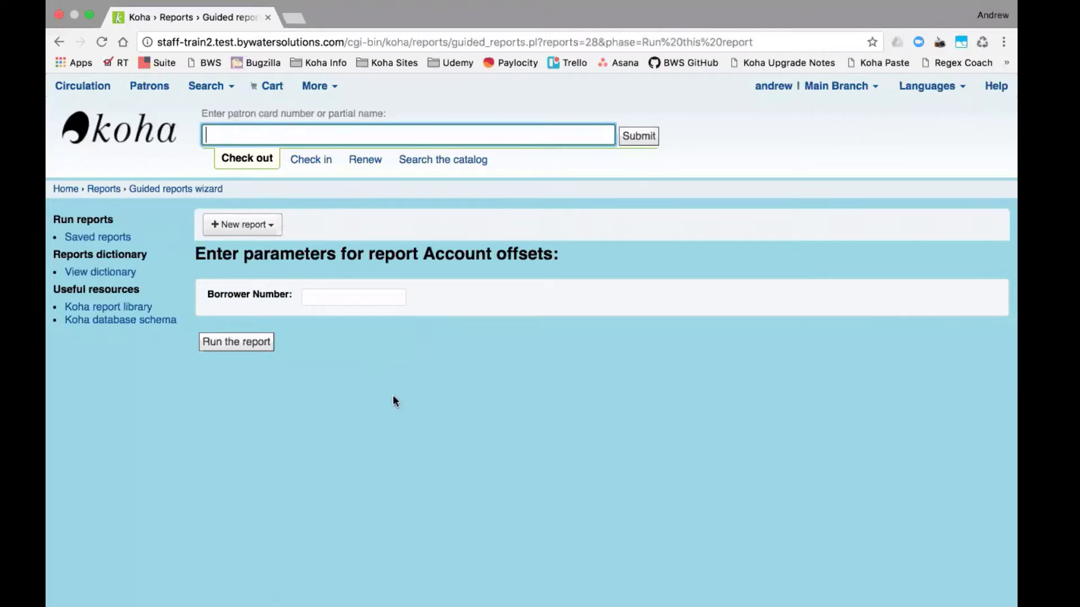
- Run the Account offsets report for borrower number 48
click(375, 301)
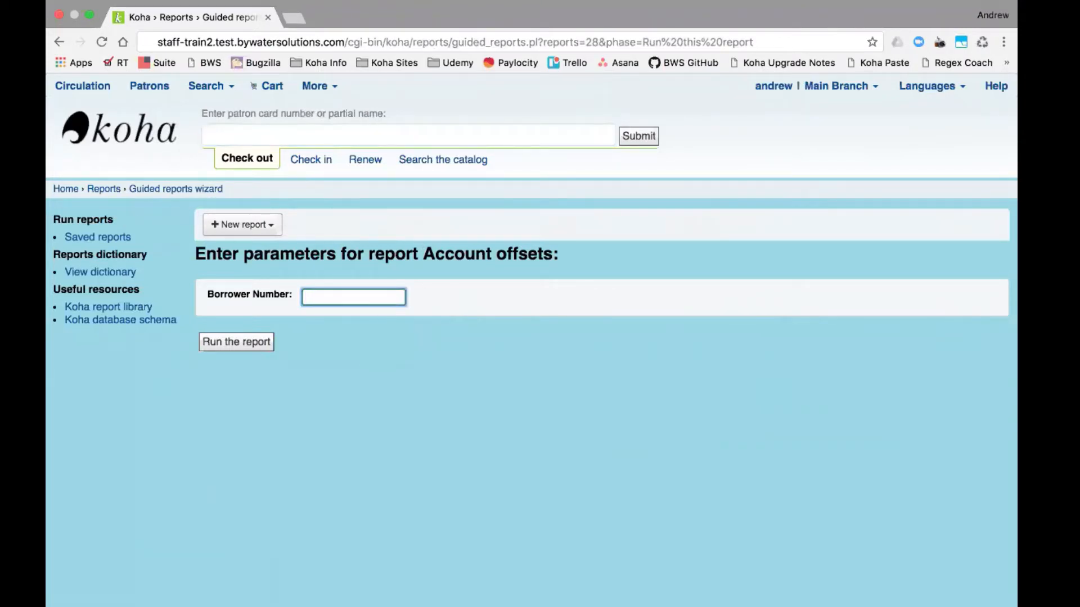
text(48)
click(239, 341)
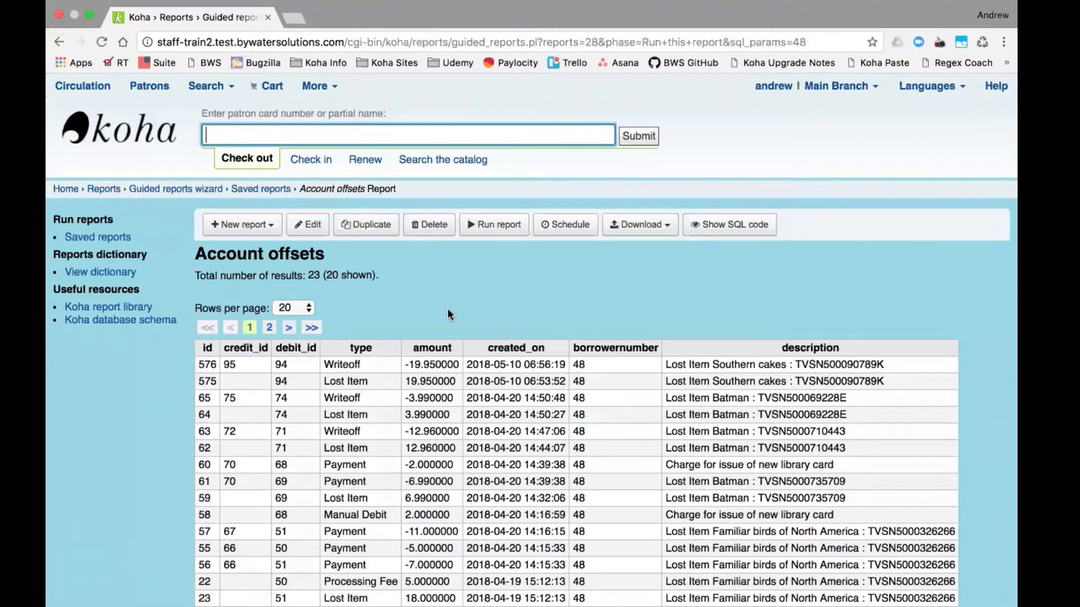
scroll(449, 306, down, 3)
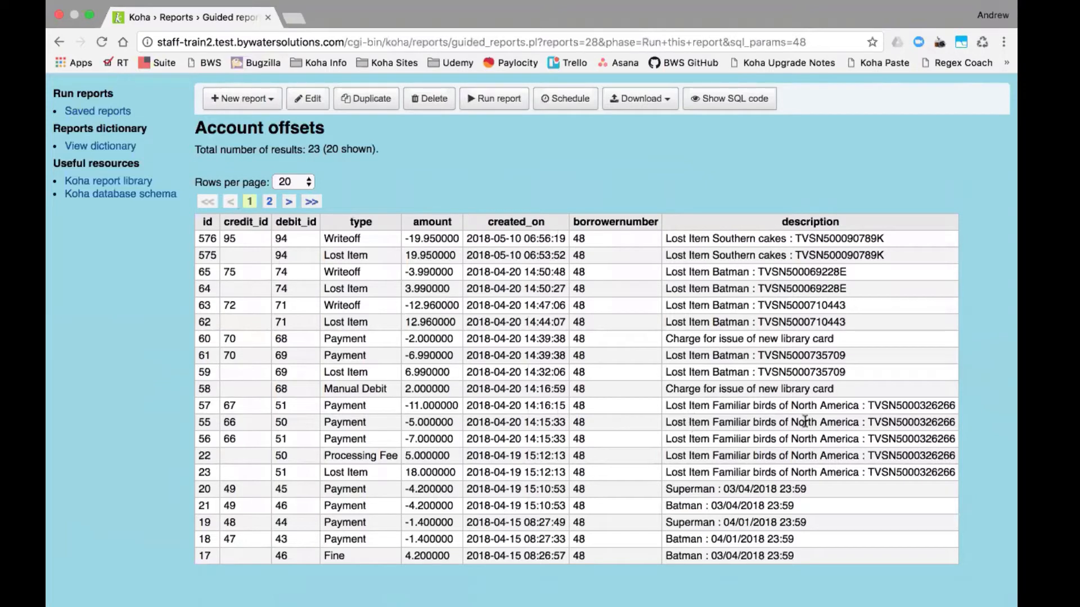
drag(957, 473, 332, 406)
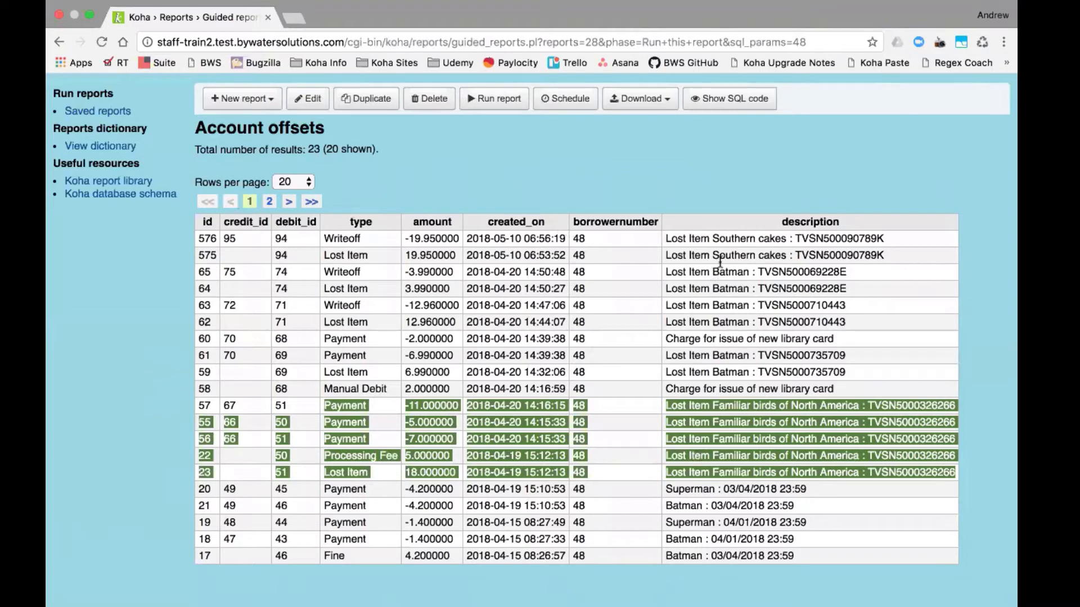
- Highlight the Southern cakes and Familiar birds entries, then go to the Patrons section
drag(713, 256, 900, 261)
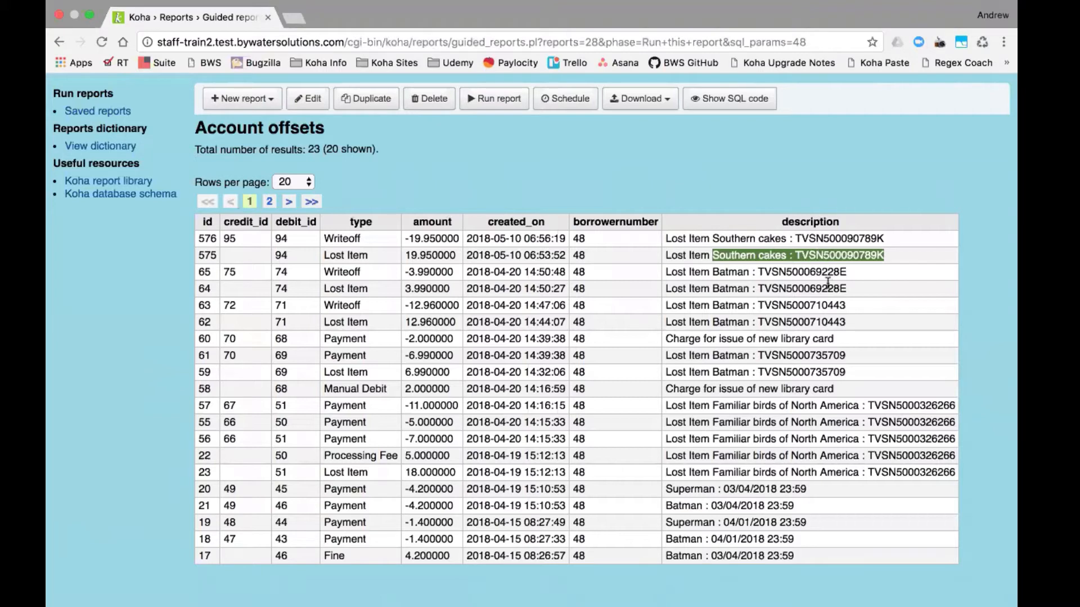
drag(853, 405, 717, 409)
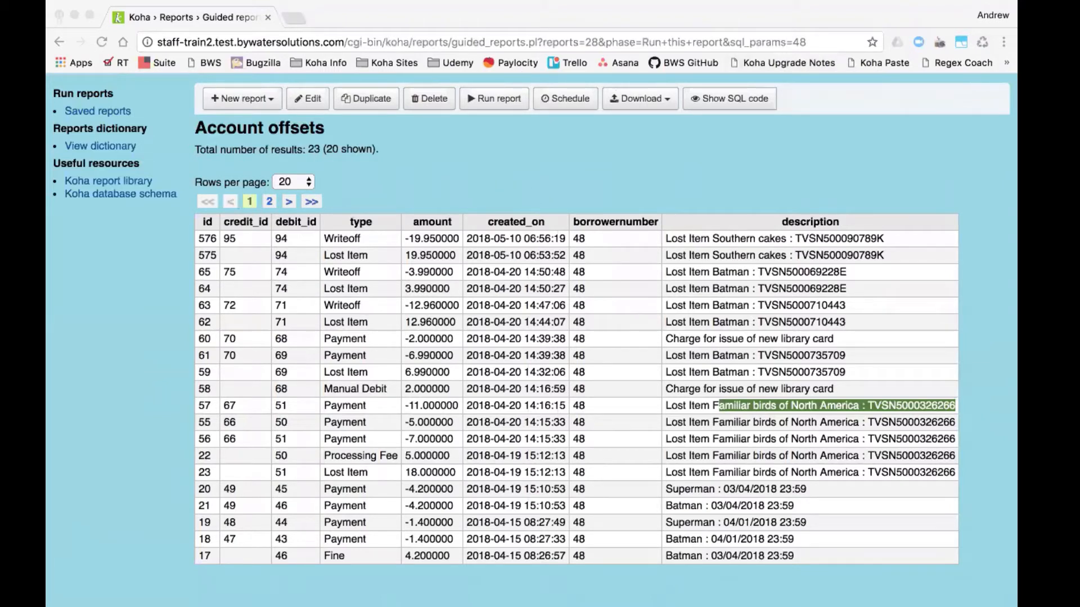
scroll(427, 160, up, 5)
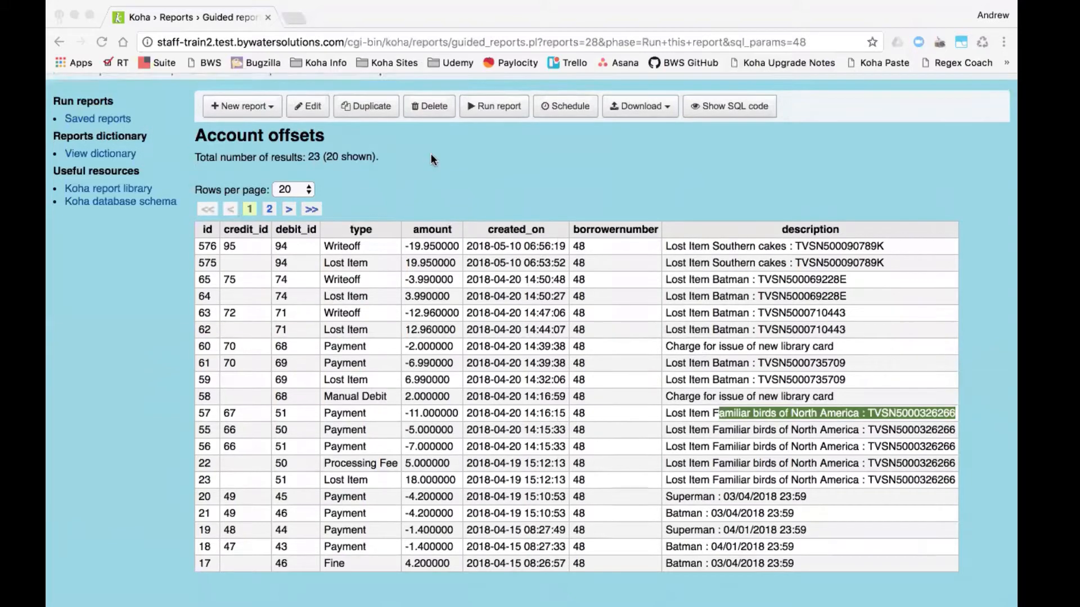
click(153, 85)
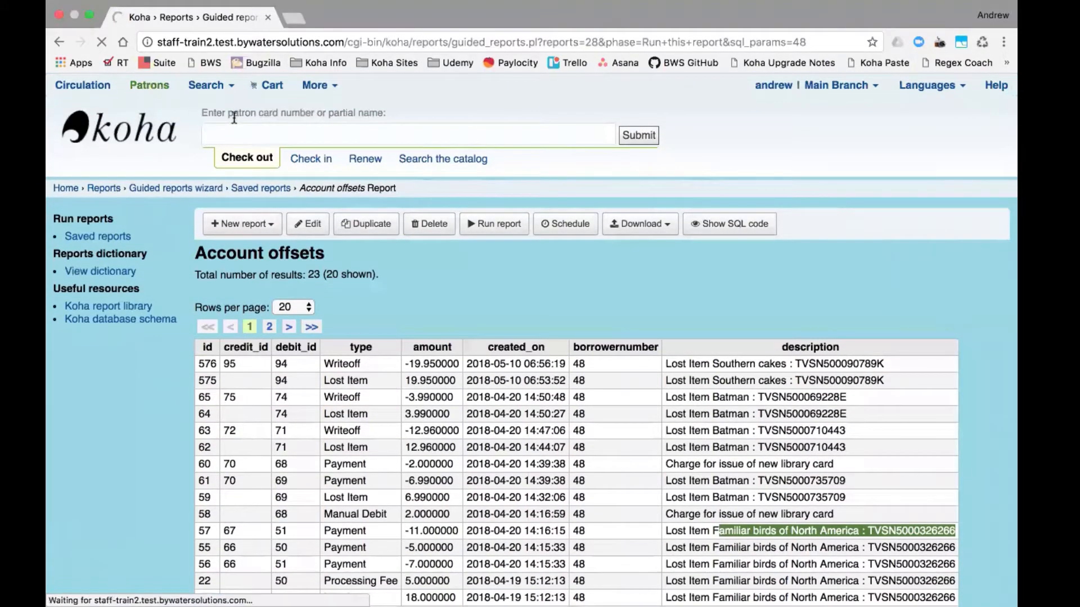
- Search patrons by the patron's first name to reach their details page
text(andrew)
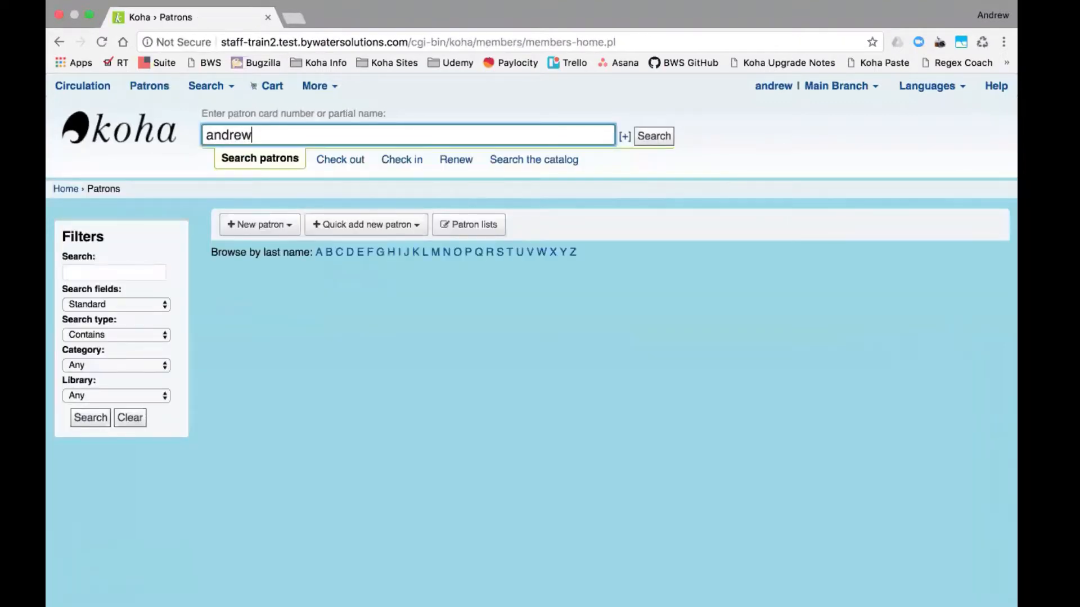
key(Return)
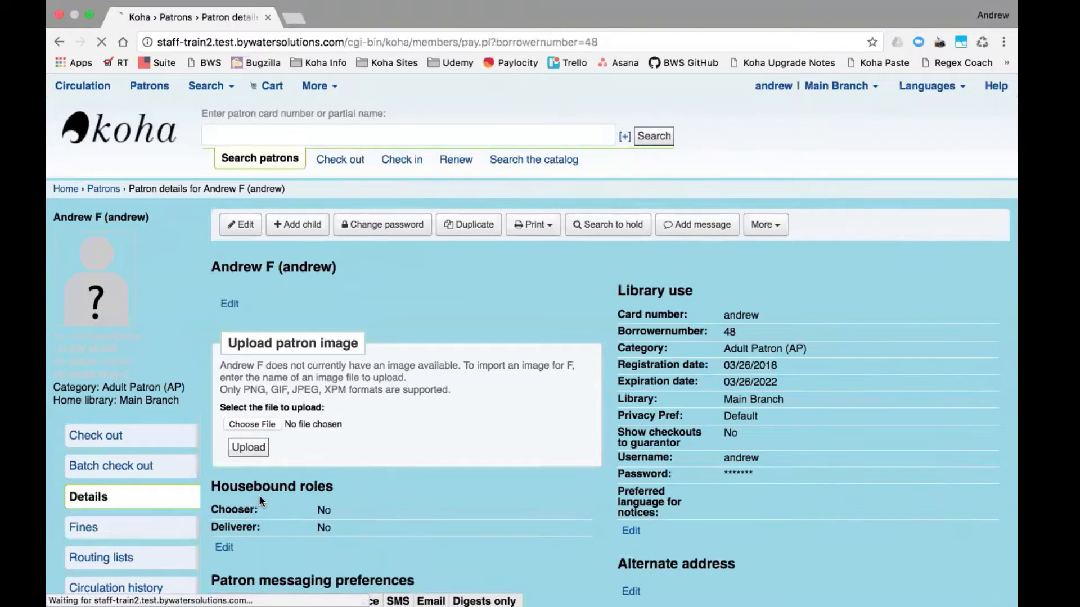
- Show the patron's Fines account page and review its 21 transactions
click(263, 256)
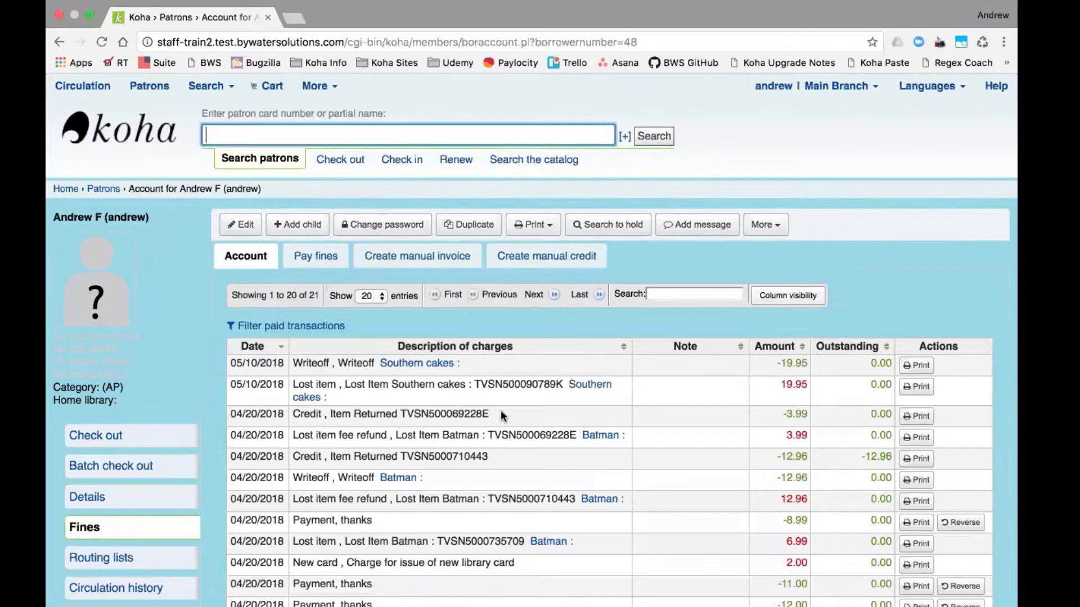
scroll(524, 427, down, 3)
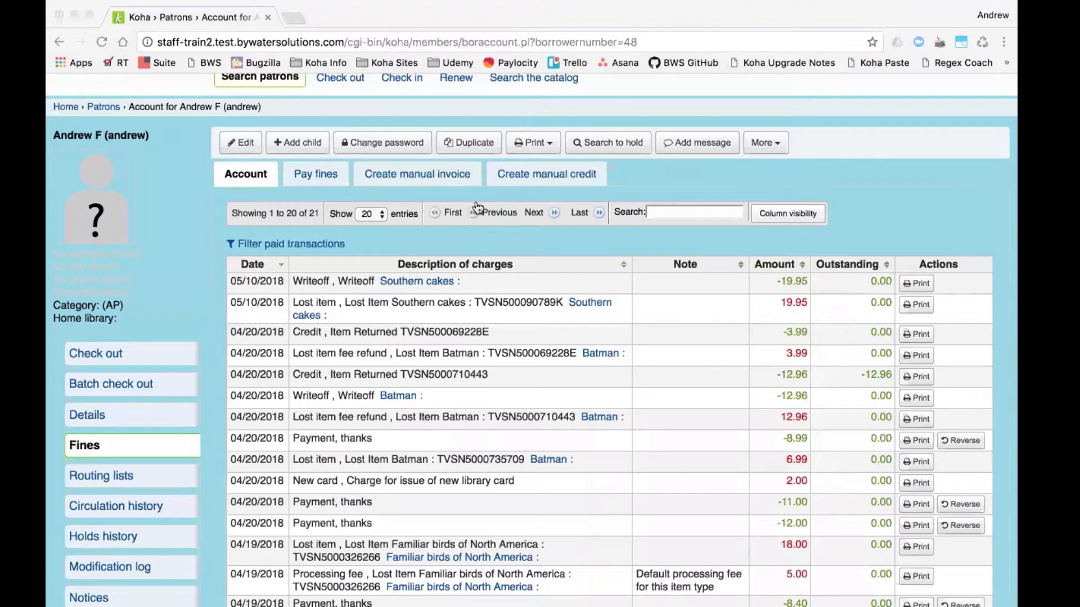
scroll(277, 212, up, 2)
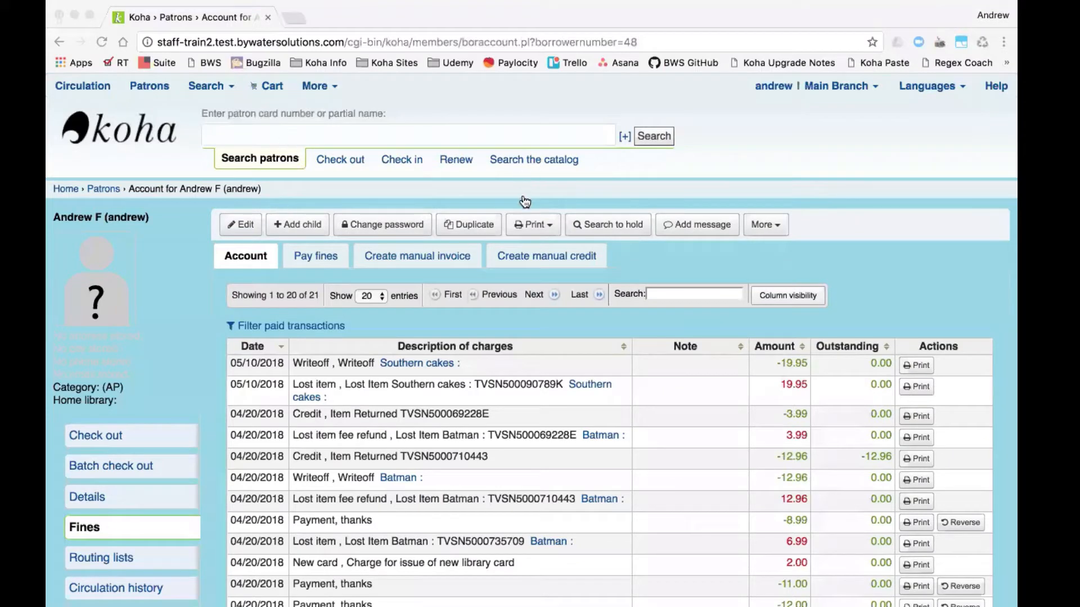
- Go to Koha Administration through the More menu
click(339, 108)
click(314, 86)
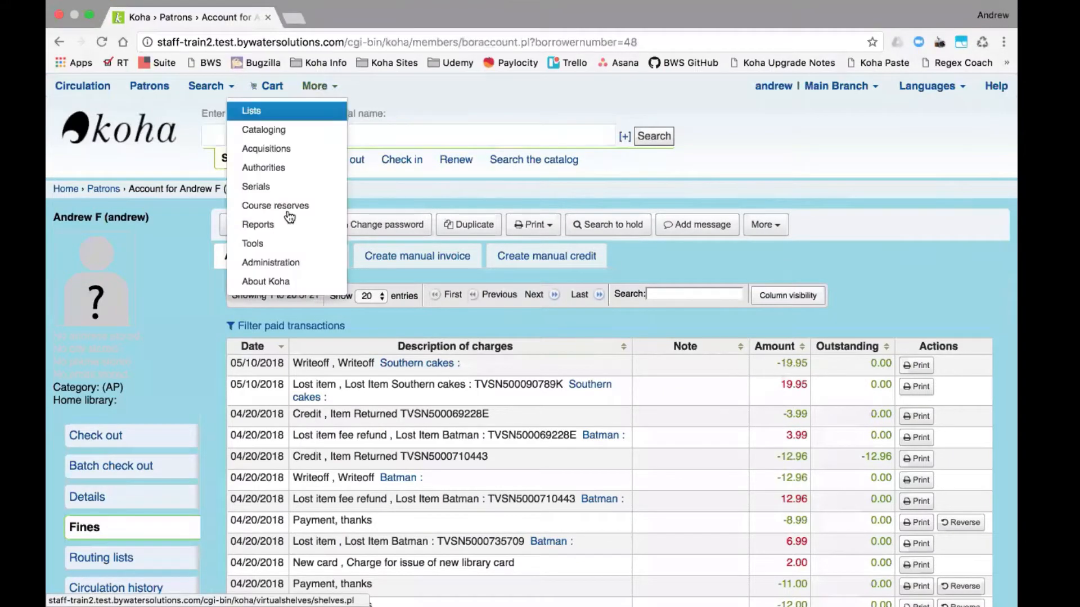
click(290, 265)
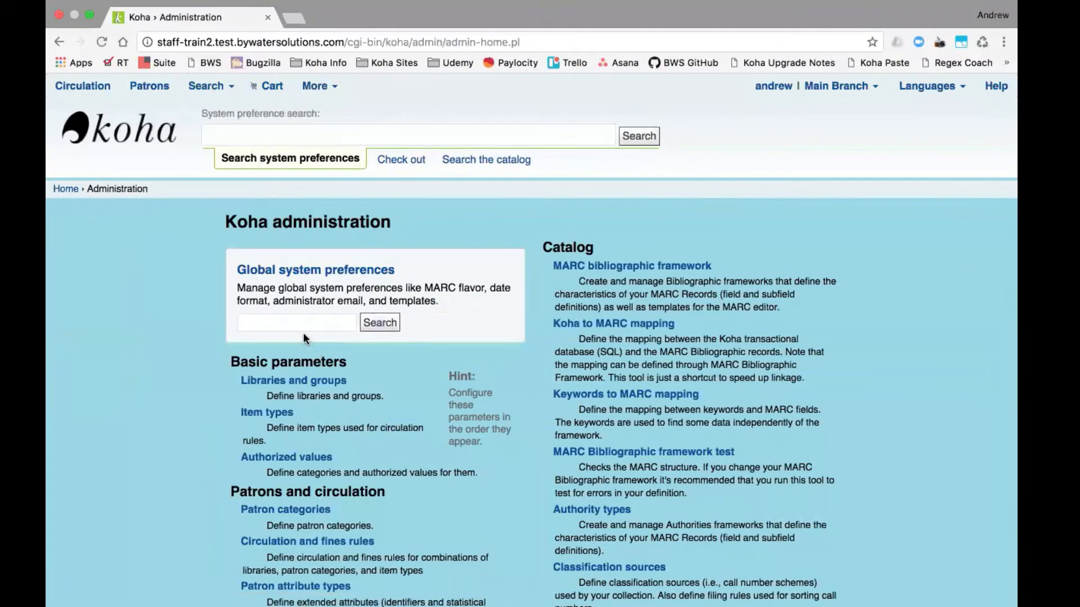
- Search global system preferences for 'complexity', find no matches, and enter 'strong password' instead
click(301, 324)
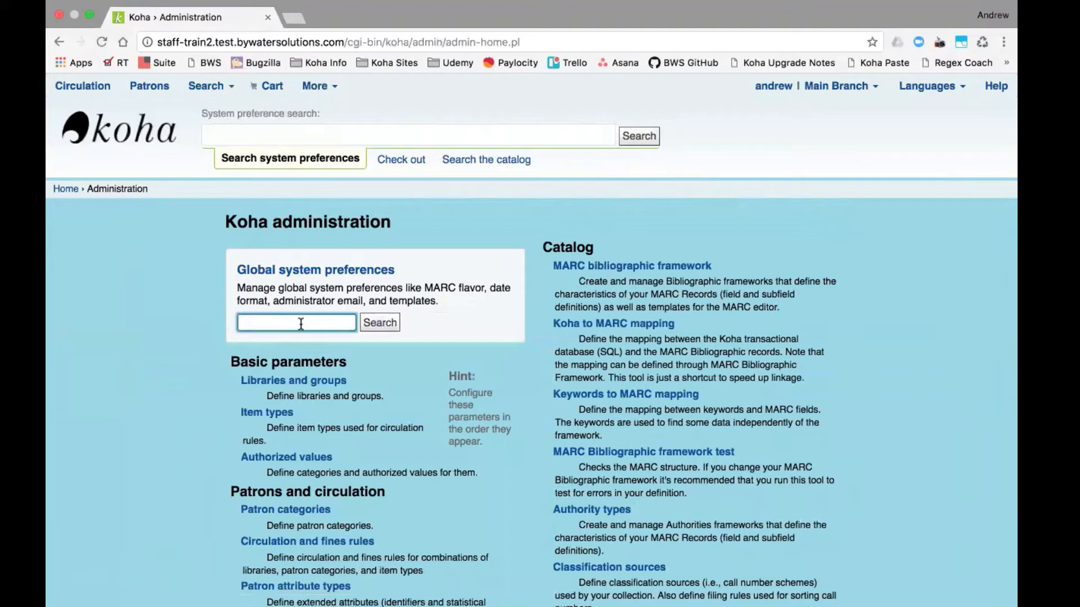
text(complex)
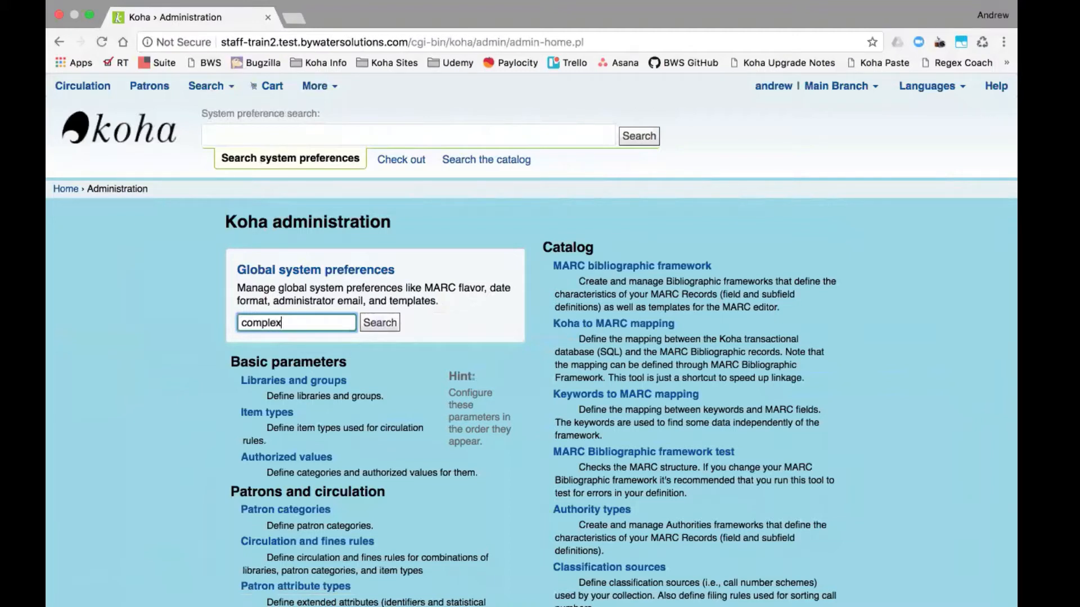
text(ity)
key(Return)
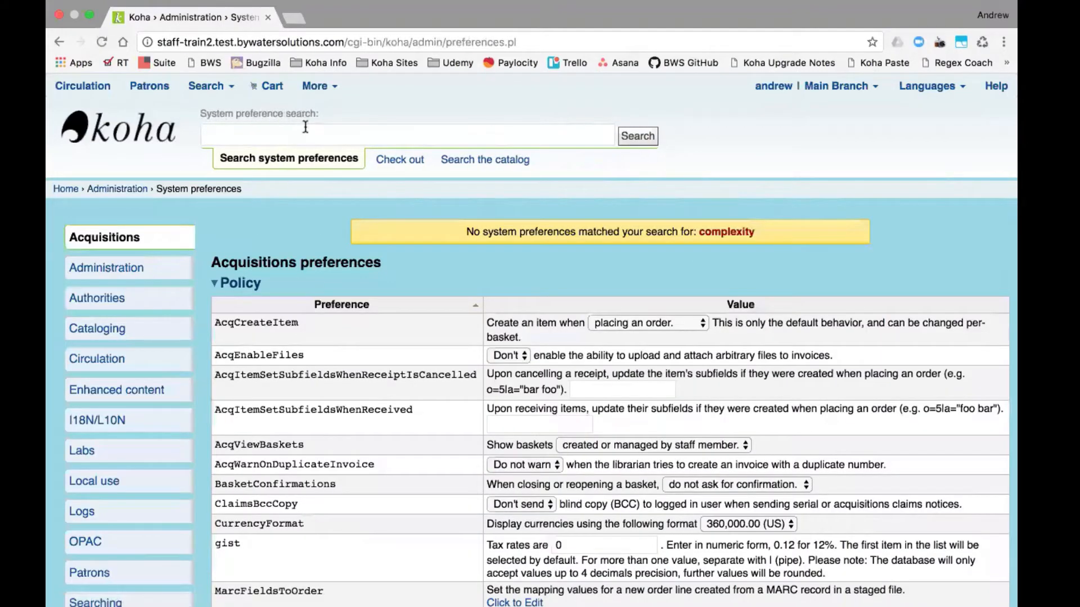
click(305, 127)
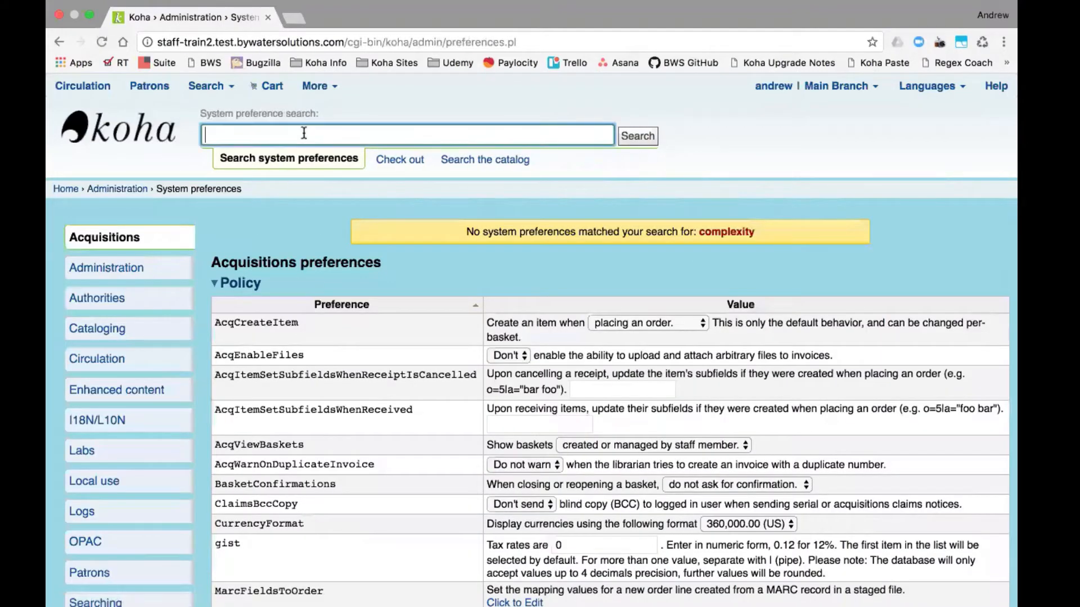
text(strong password)
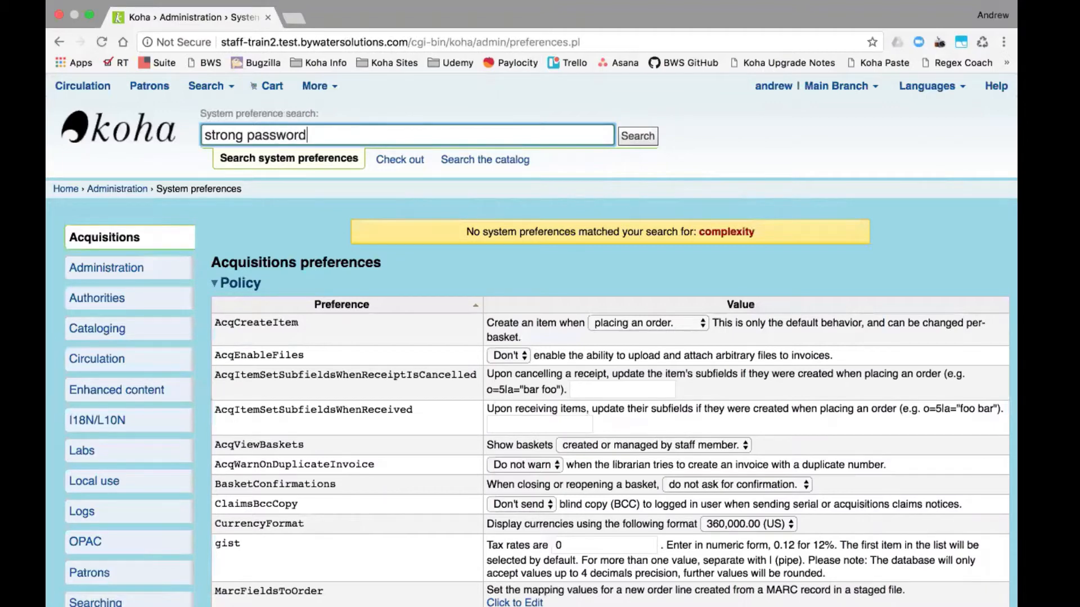
- Search system preferences for 'strong password', then 'password', and review the matching preferences
key(Return)
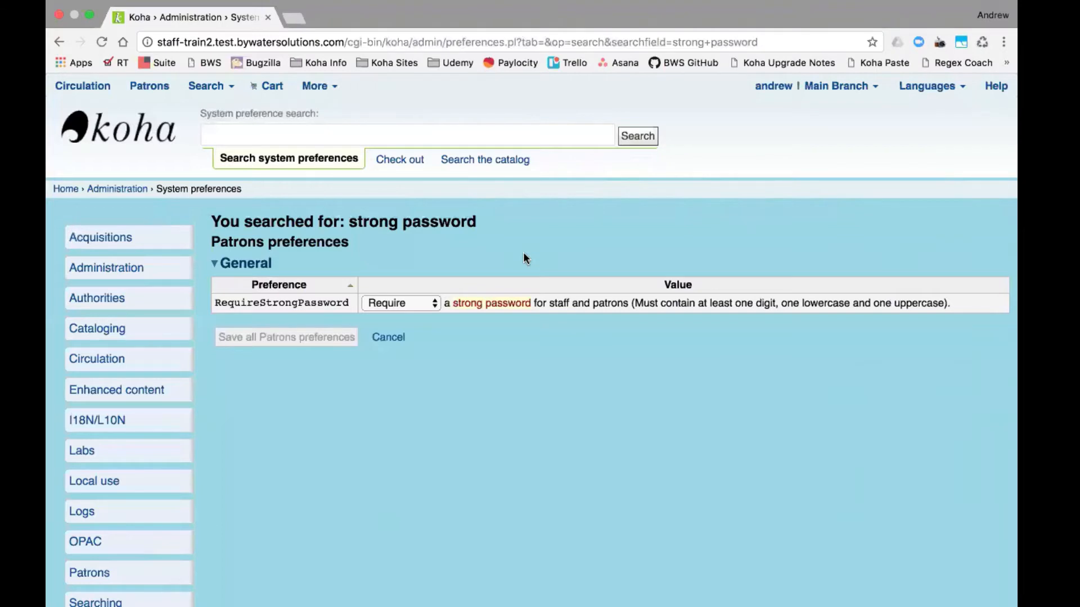
click(393, 133)
text(password)
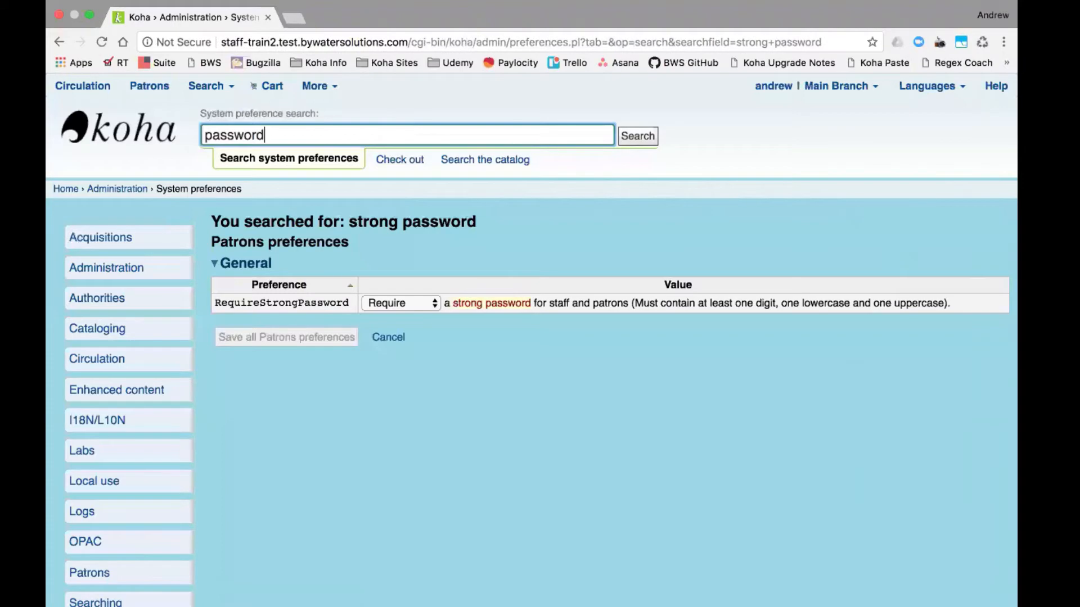
key(Return)
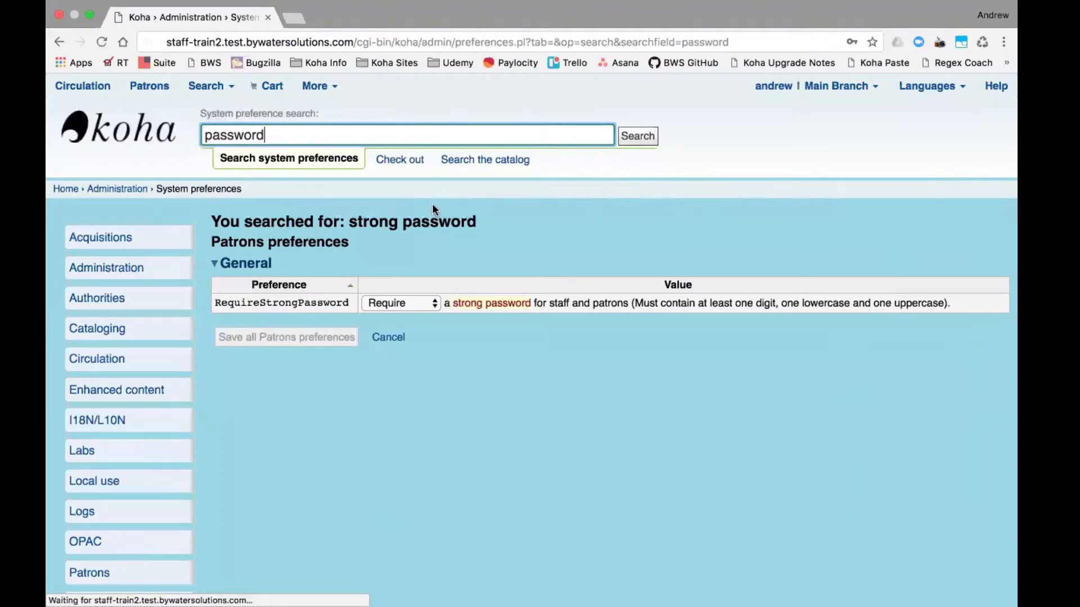
scroll(509, 459, down, 5)
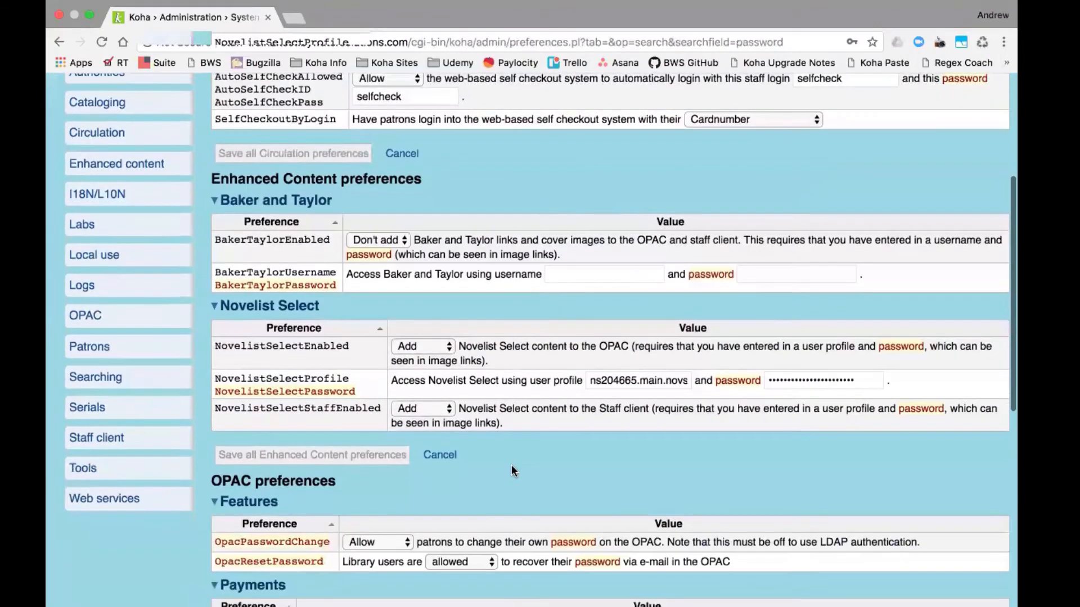
scroll(512, 468, down, 7)
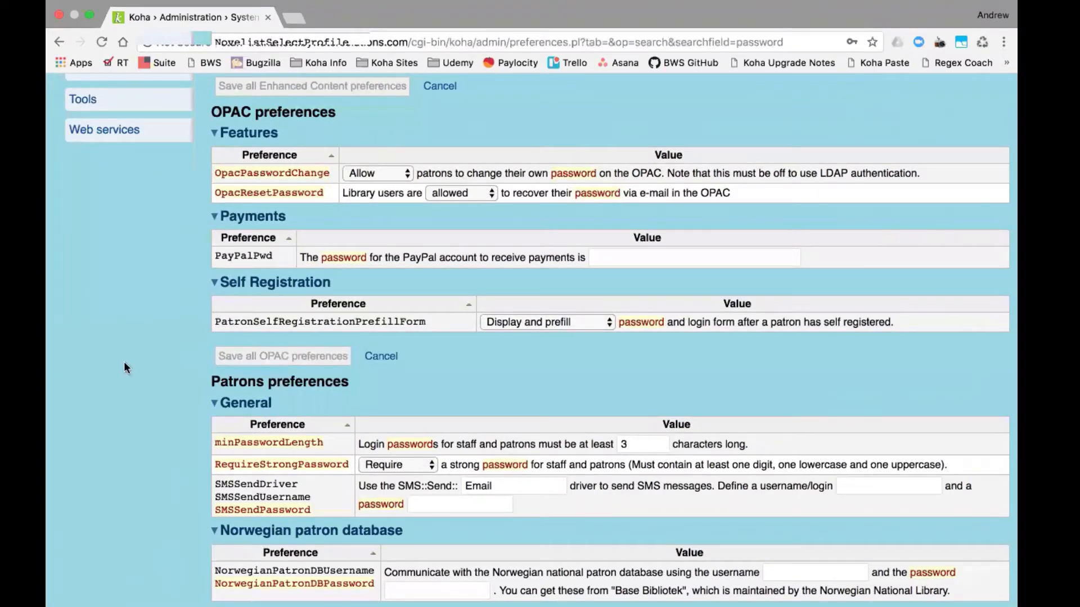
scroll(278, 421, up, 5)
scroll(547, 241, up, 7)
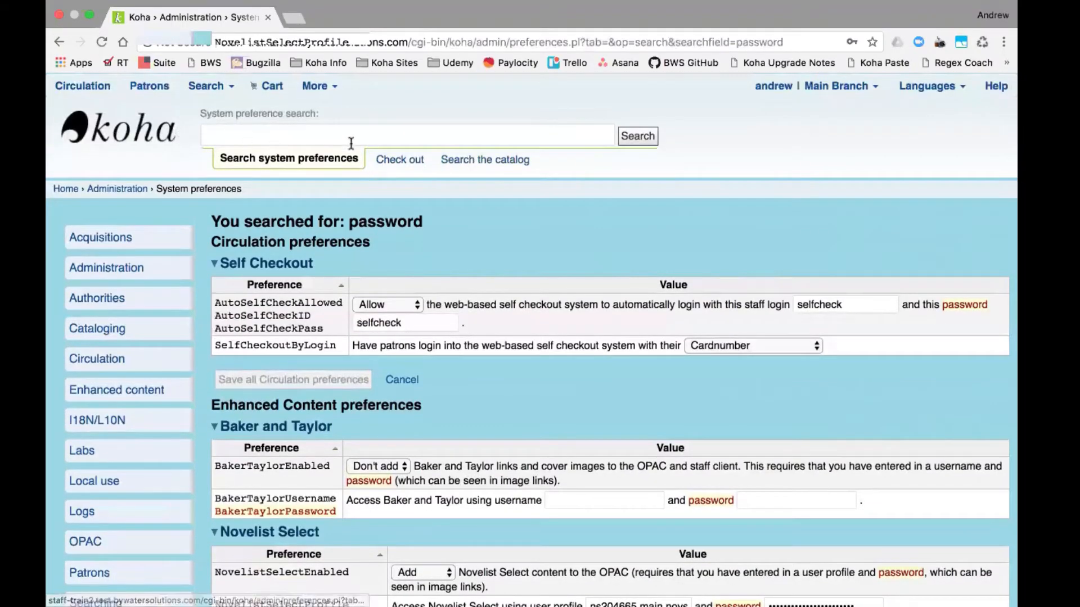
- Look up the patron by first name through the header Check out search
click(393, 159)
text(andrew)
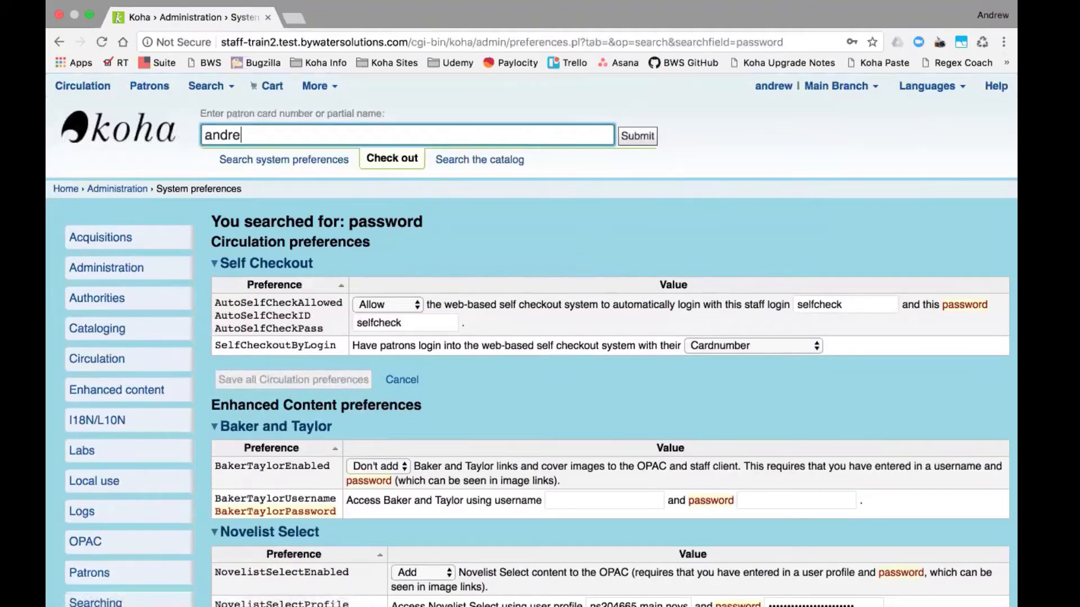
key(Return)
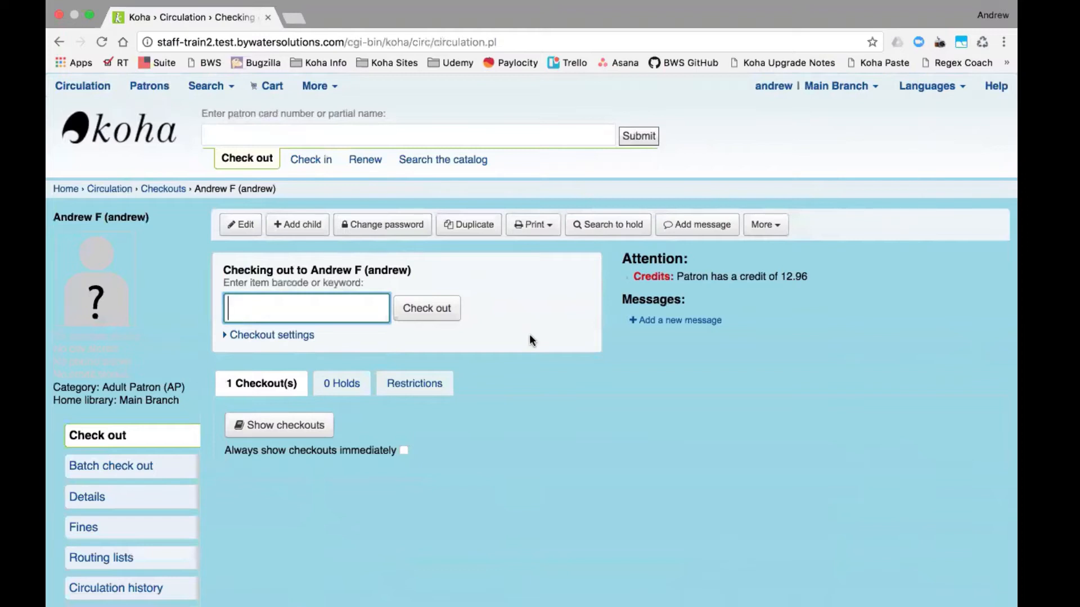
- Try a one-character new password to trigger the uppercase/lowercase/numbers warning, then open a new tab
click(393, 231)
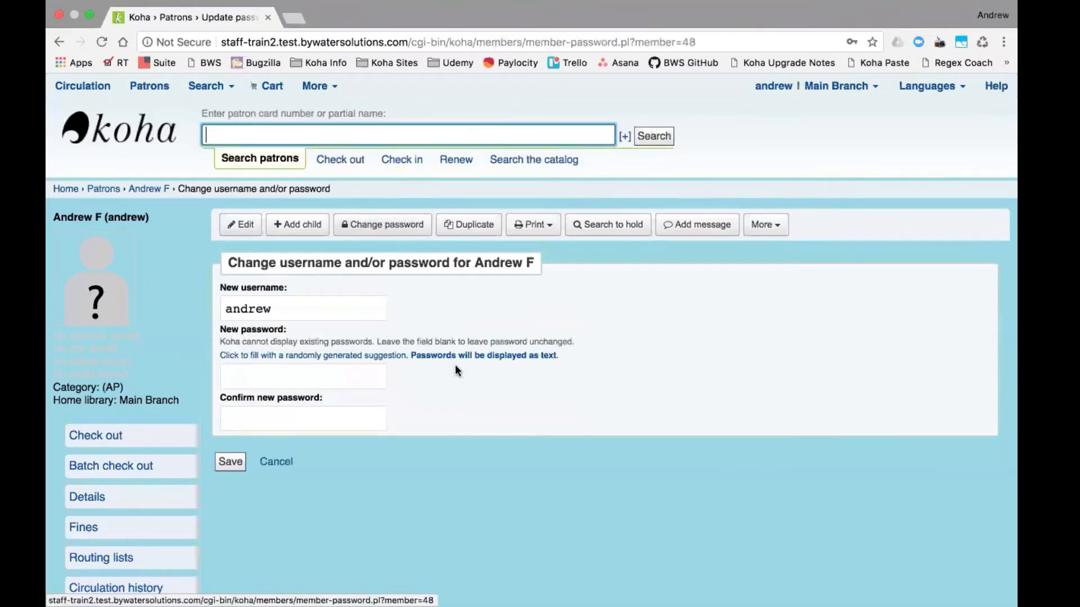
click(341, 379)
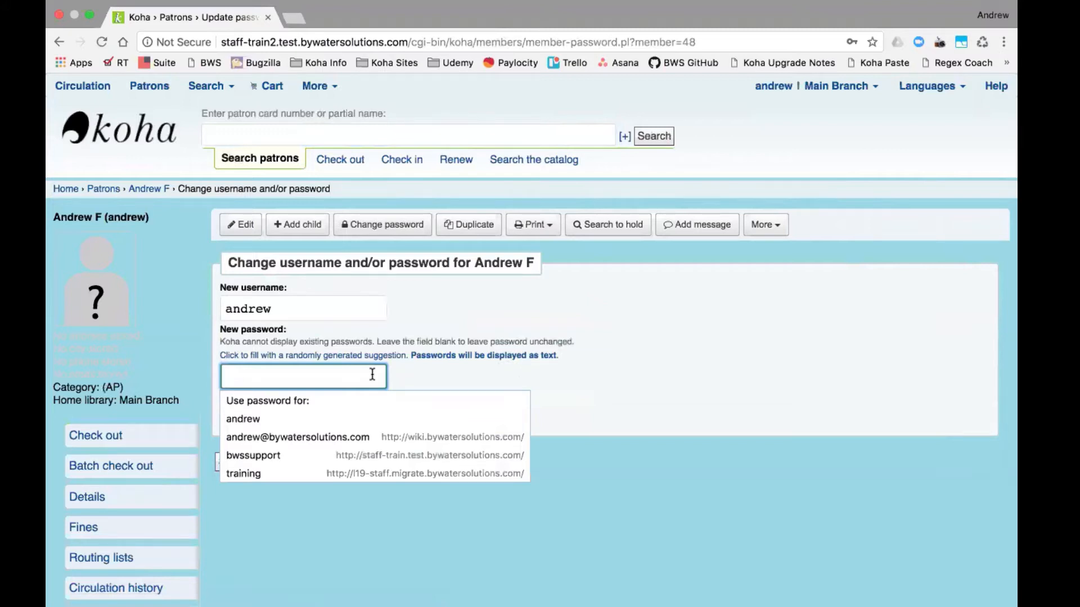
text(a)
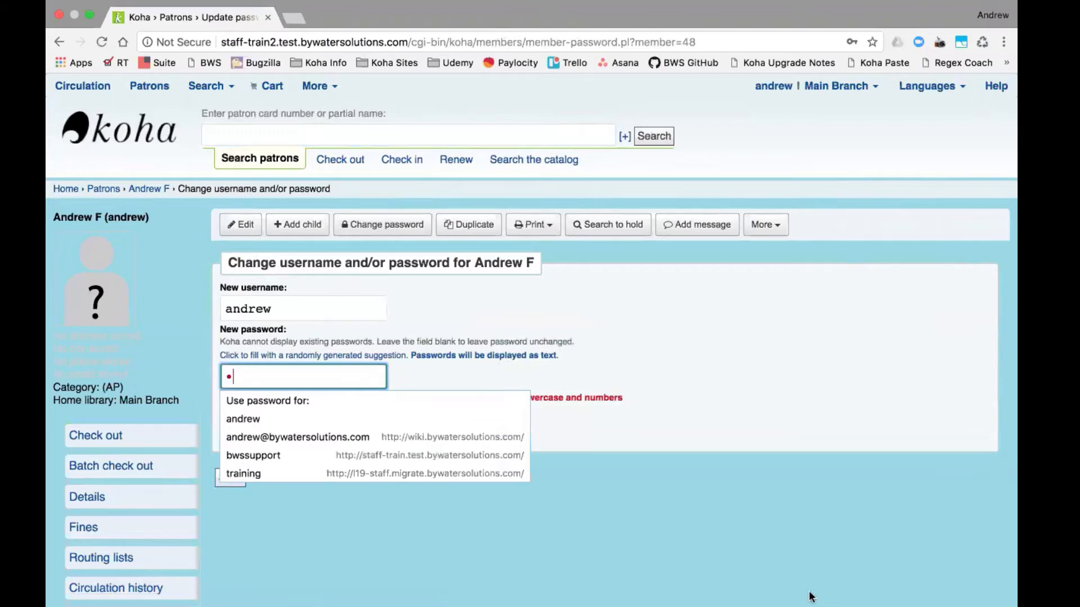
click(781, 590)
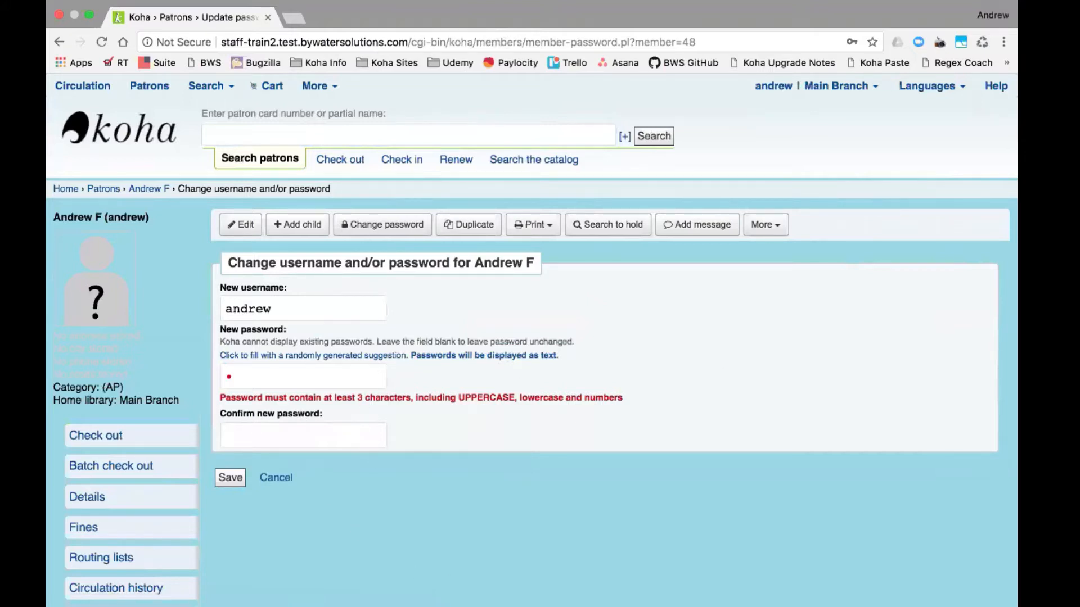
click(295, 17)
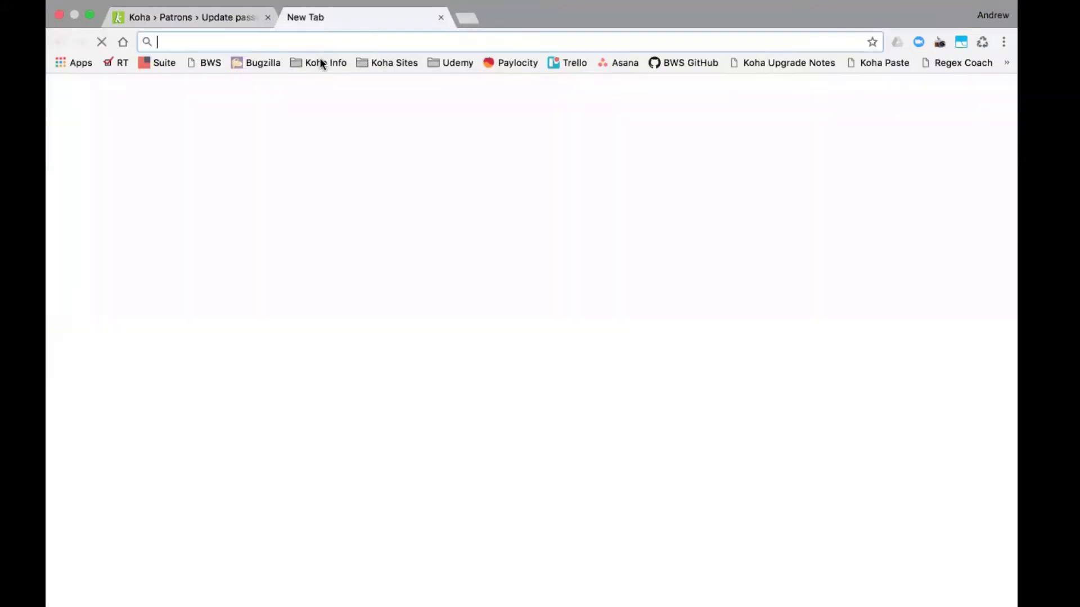
- Open the Train2 OPAC from the Koha Sites bookmarks
click(400, 63)
mouse_move(398, 83)
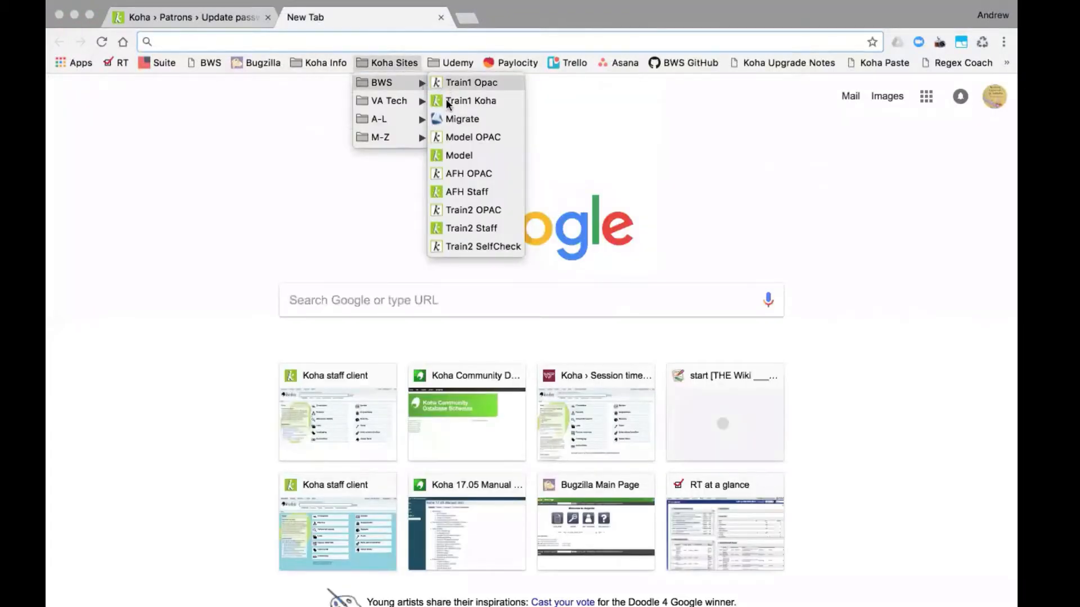
click(462, 210)
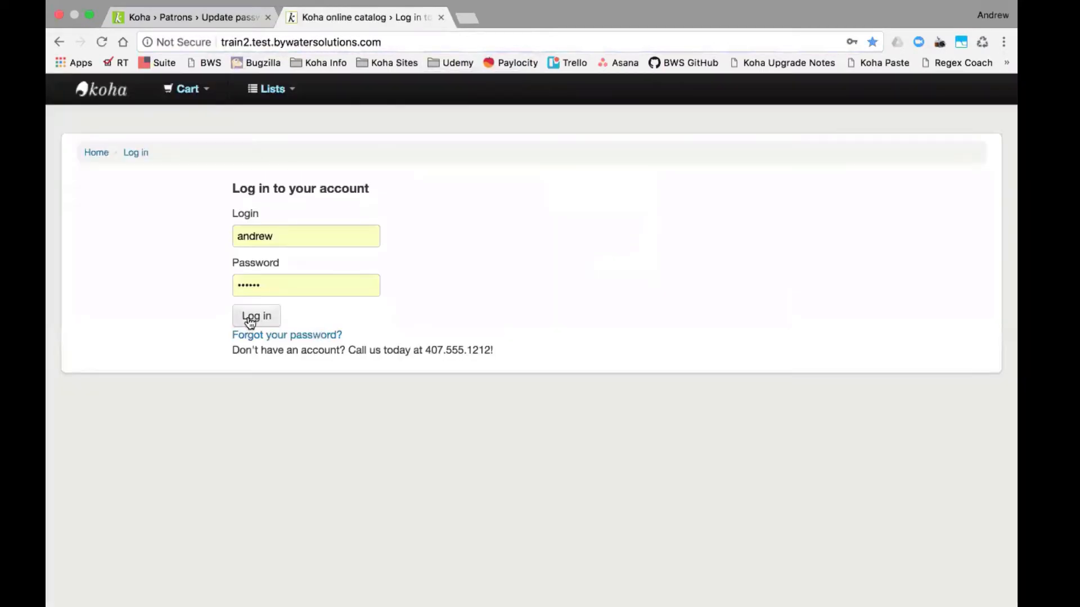
- Log in to the patron's OPAC account and open its Change your password page
click(250, 320)
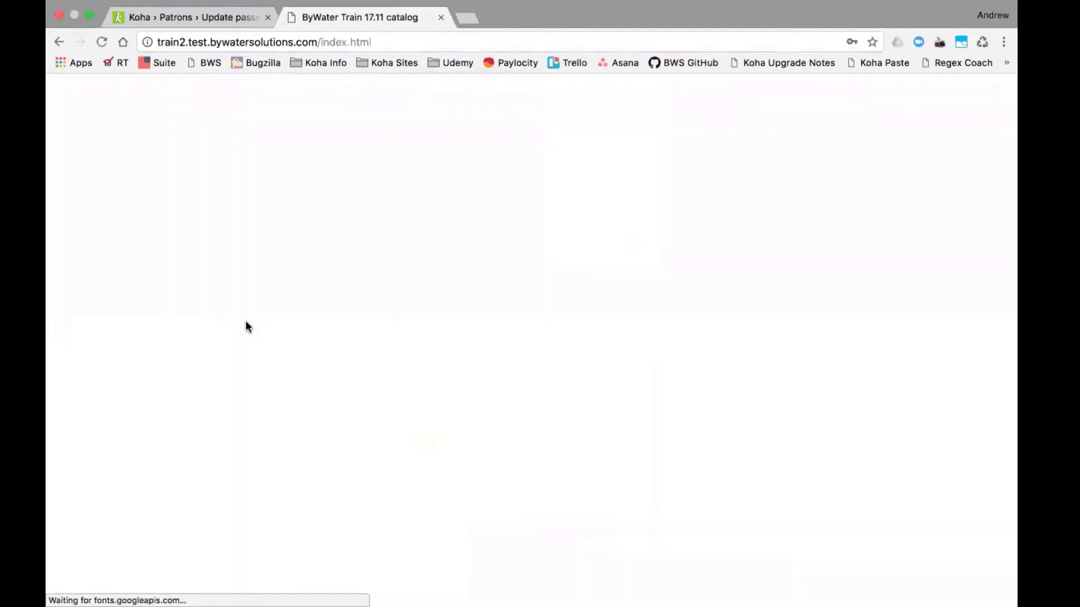
scroll(121, 358, down, 1)
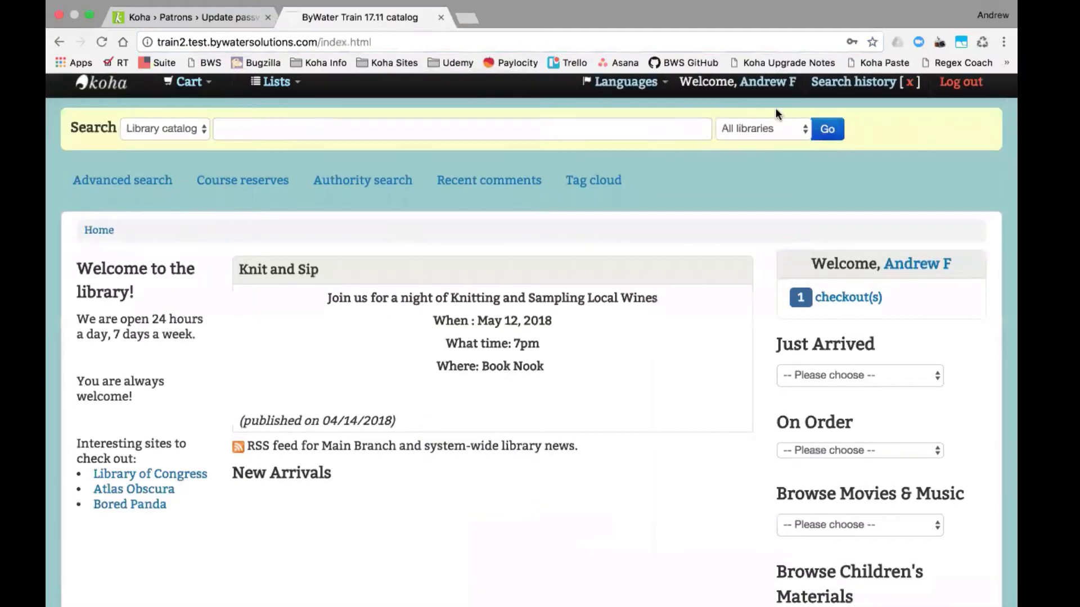
click(767, 88)
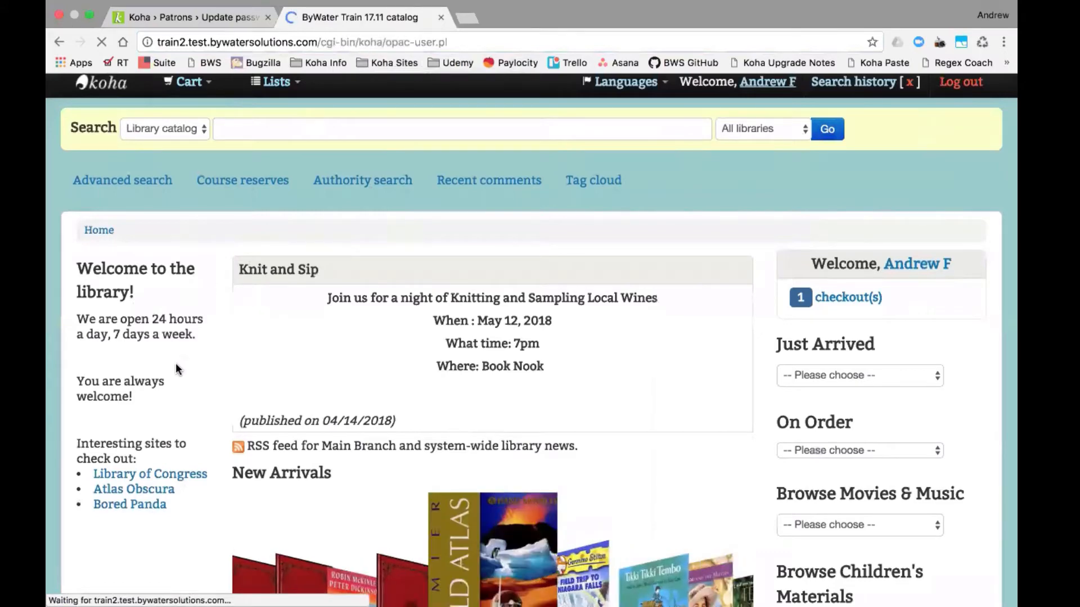
scroll(171, 595, down, 3)
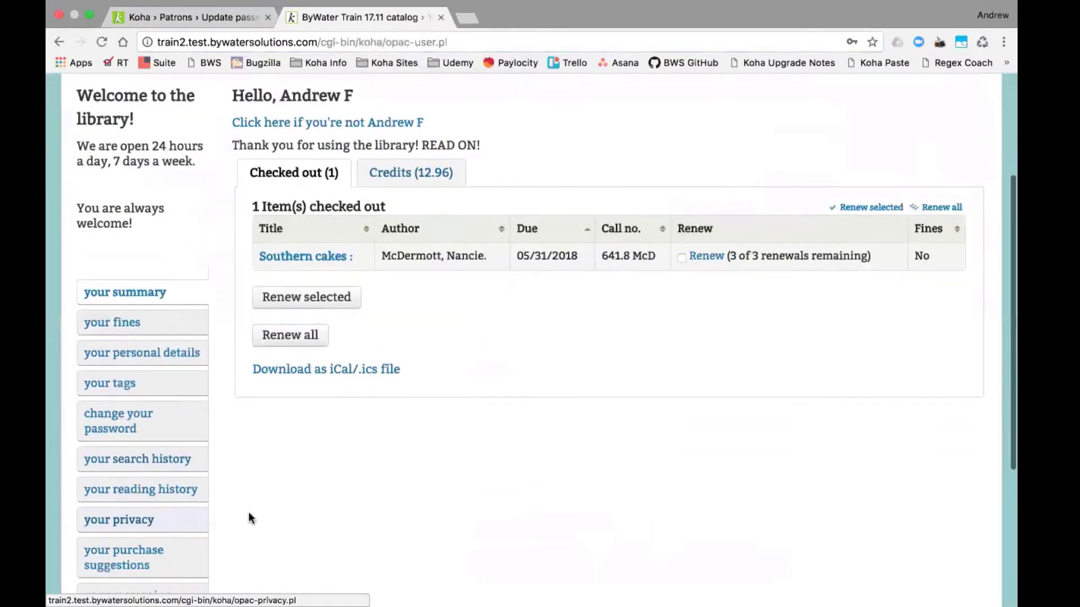
click(134, 419)
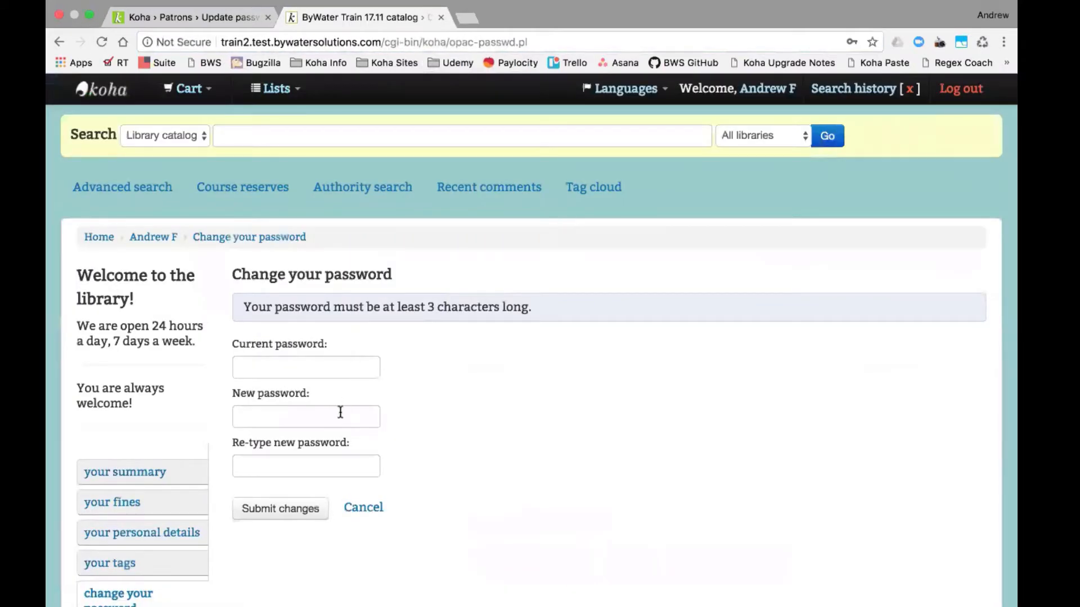
- Type a short new password, highlight the UPPERCASE, lowercase and numbers rule hint, then log out
click(342, 414)
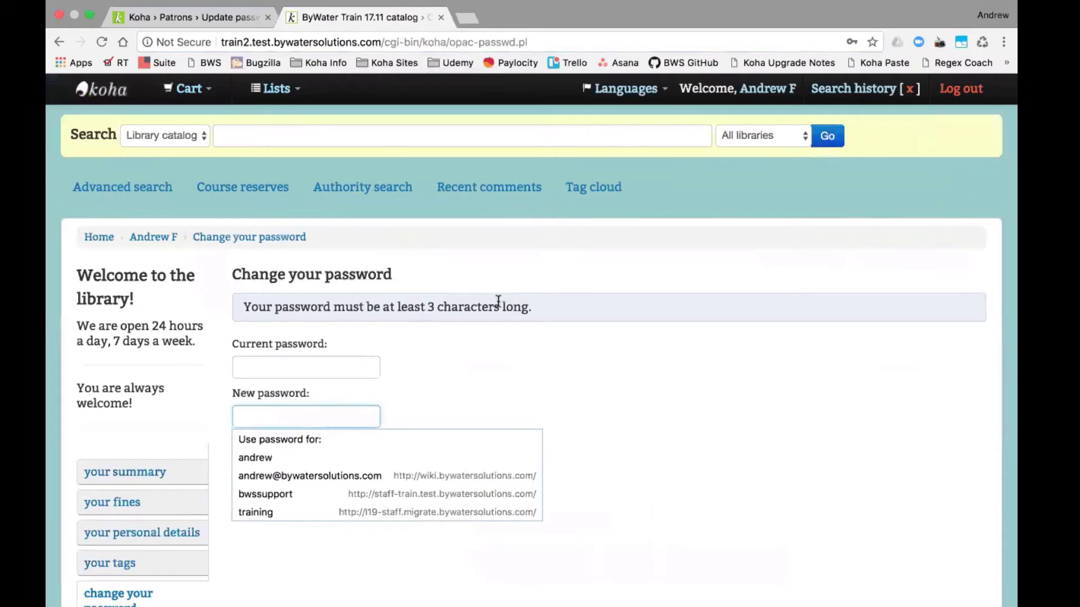
text(*****)
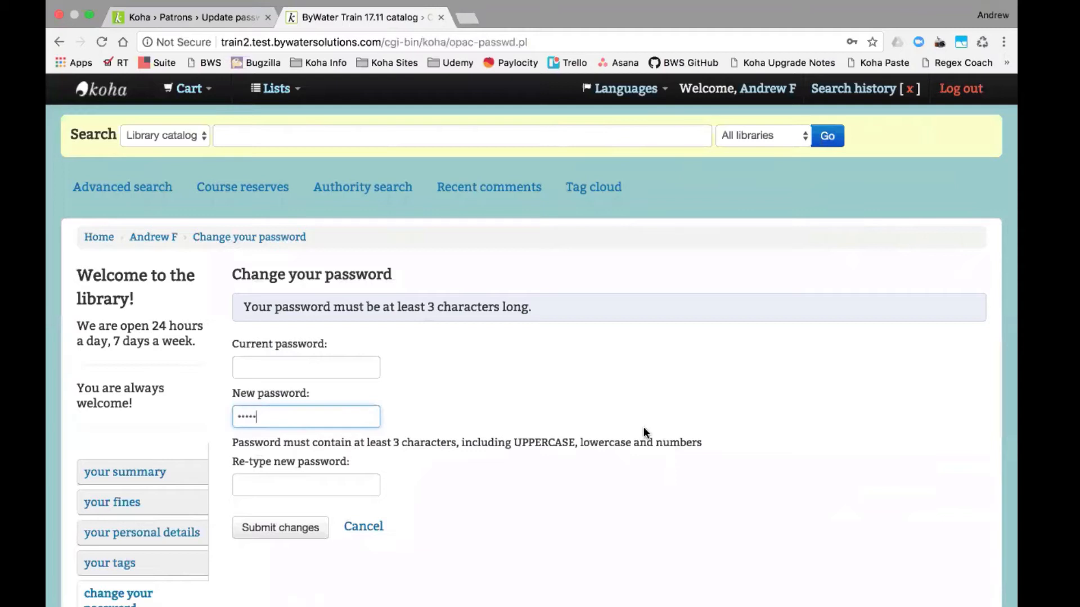
drag(703, 445, 235, 446)
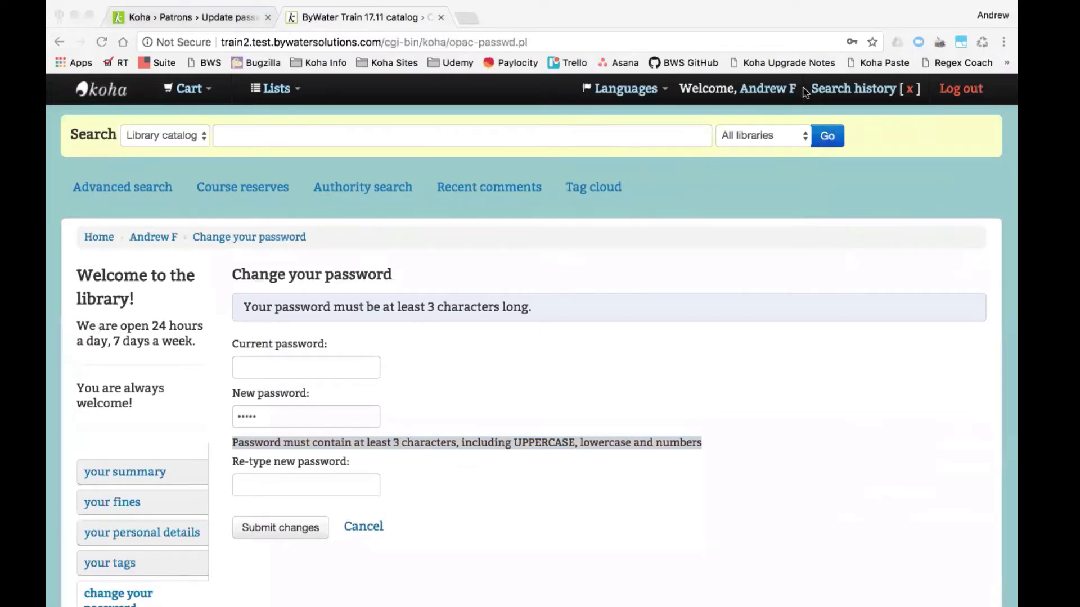
click(973, 91)
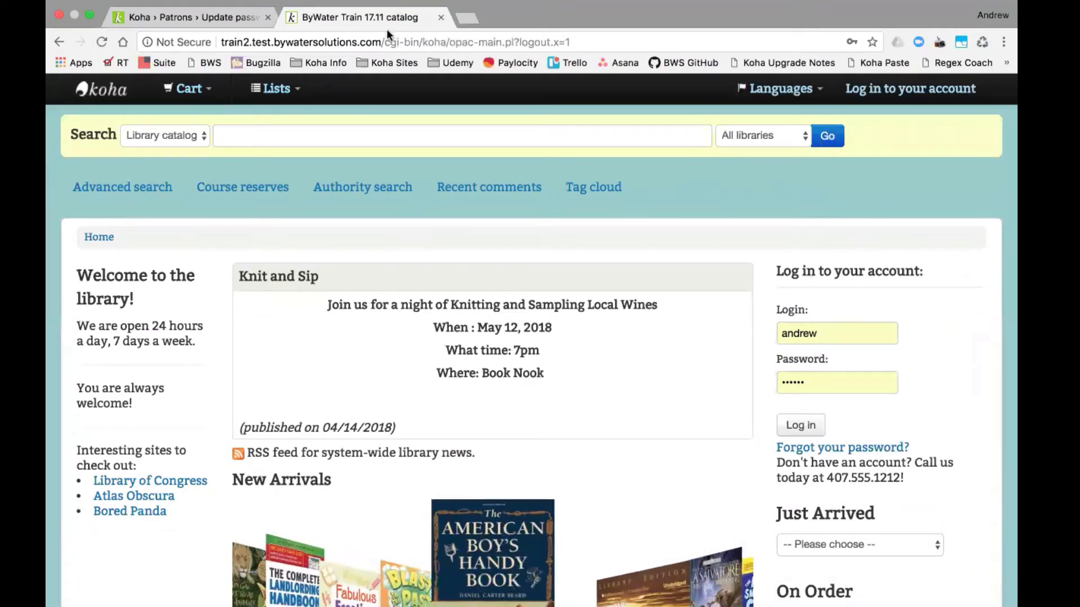
- Back in the staff client, search for the patron by name
click(234, 15)
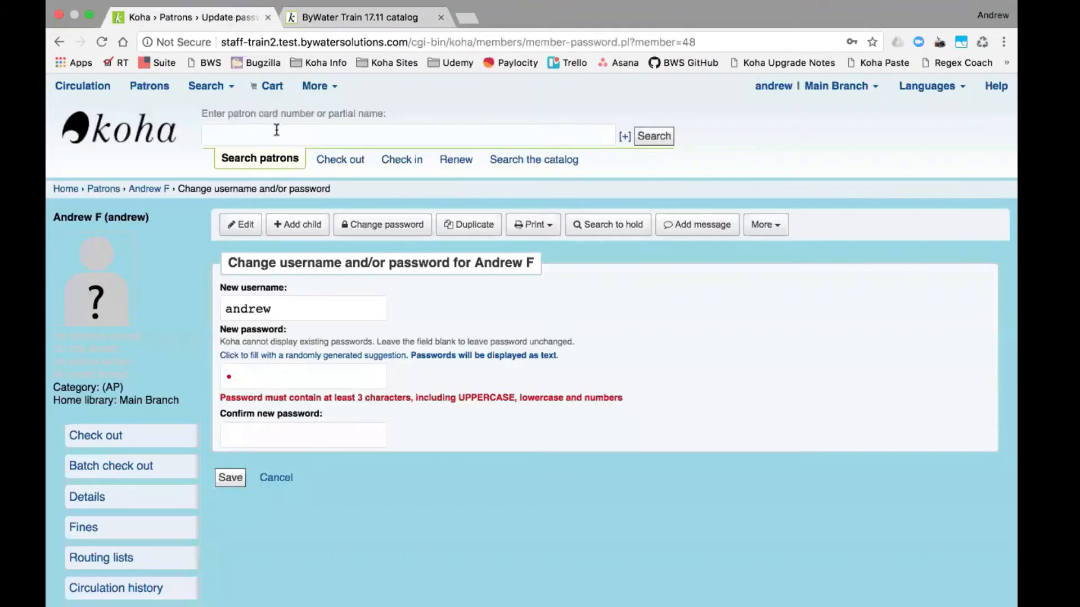
click(273, 135)
text(zaphod)
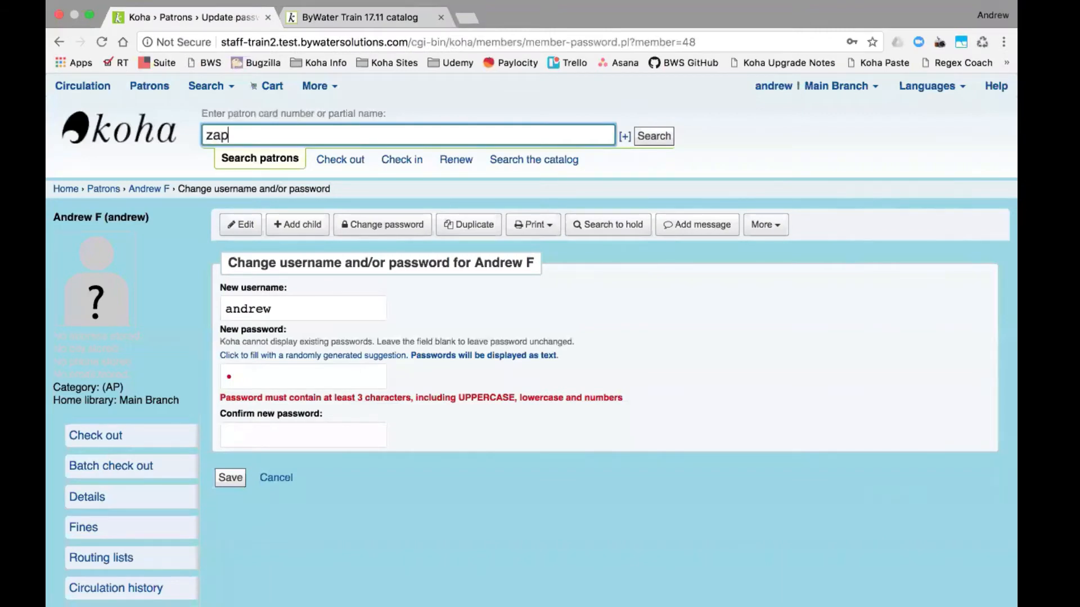
key(Return)
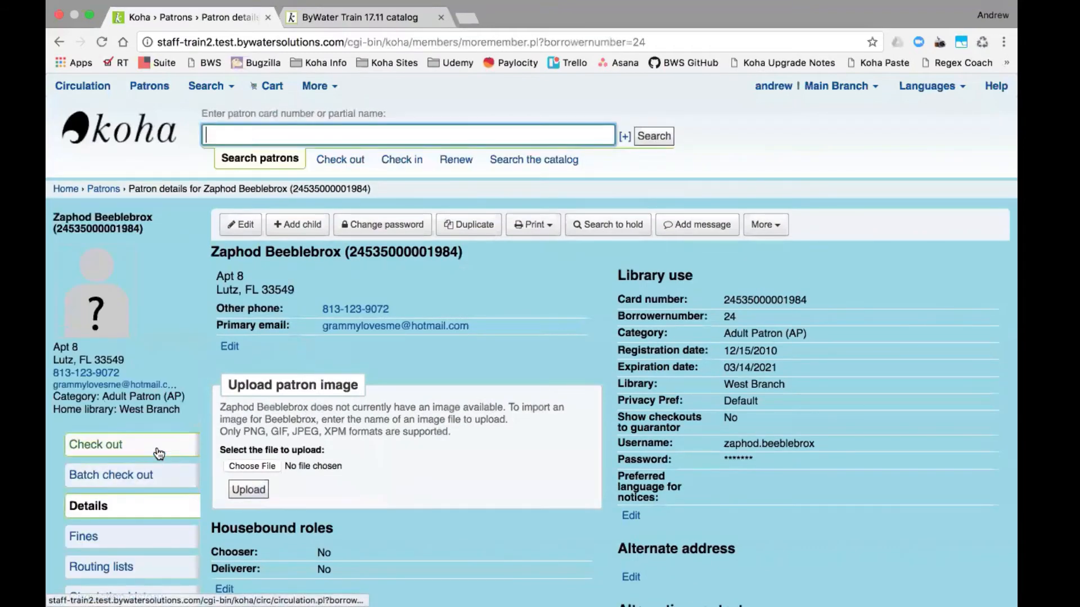
- Expand the patron's Koha password recovery notice and open its reset link in a new tab
scroll(158, 453, down, 5)
scroll(157, 455, up, 2)
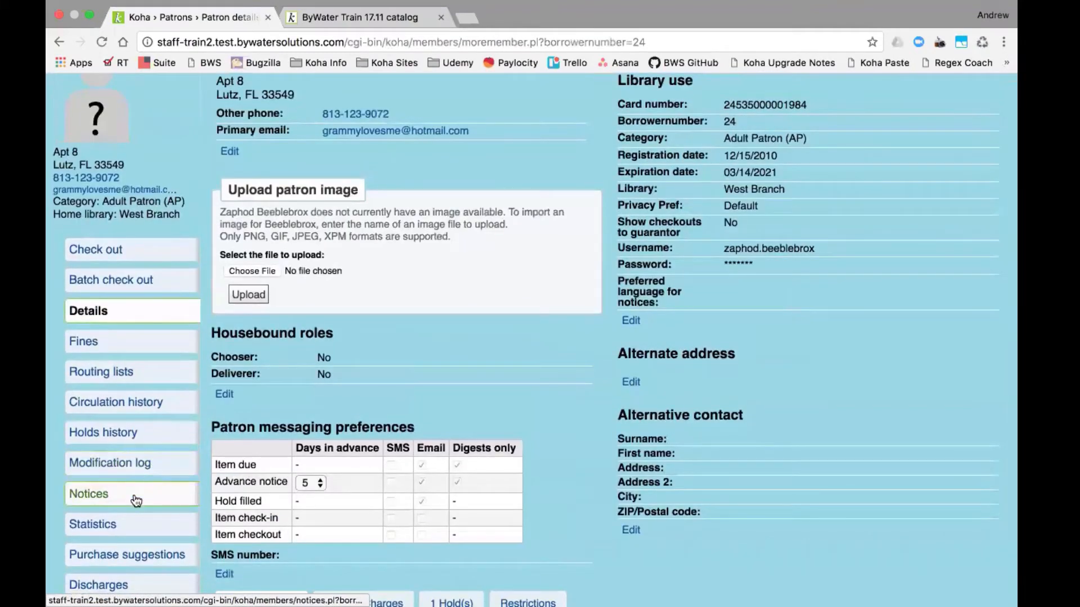
click(135, 500)
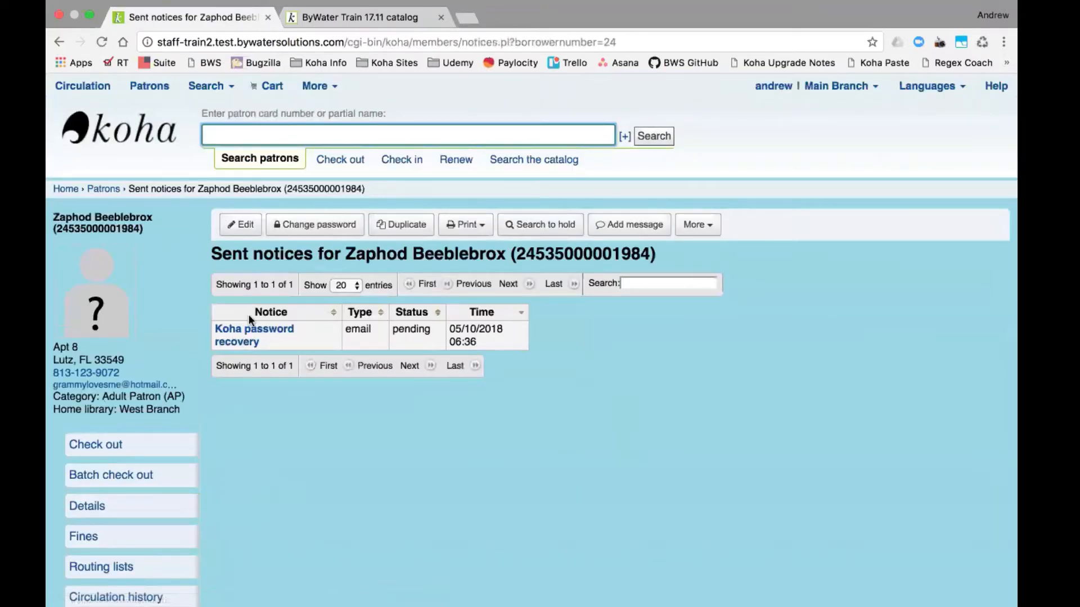
click(249, 334)
right_click(362, 445)
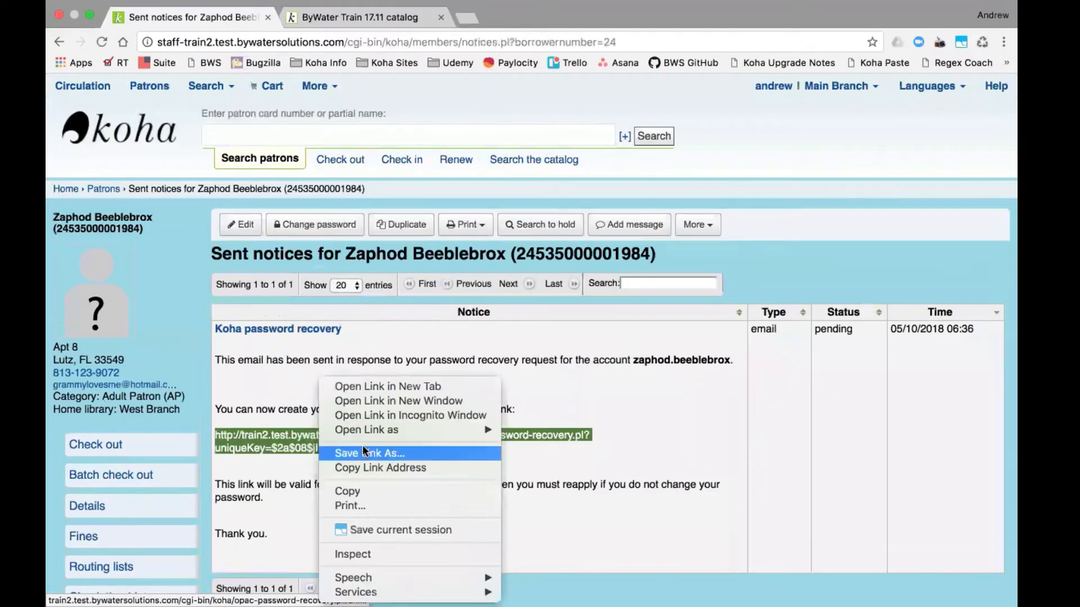
click(383, 386)
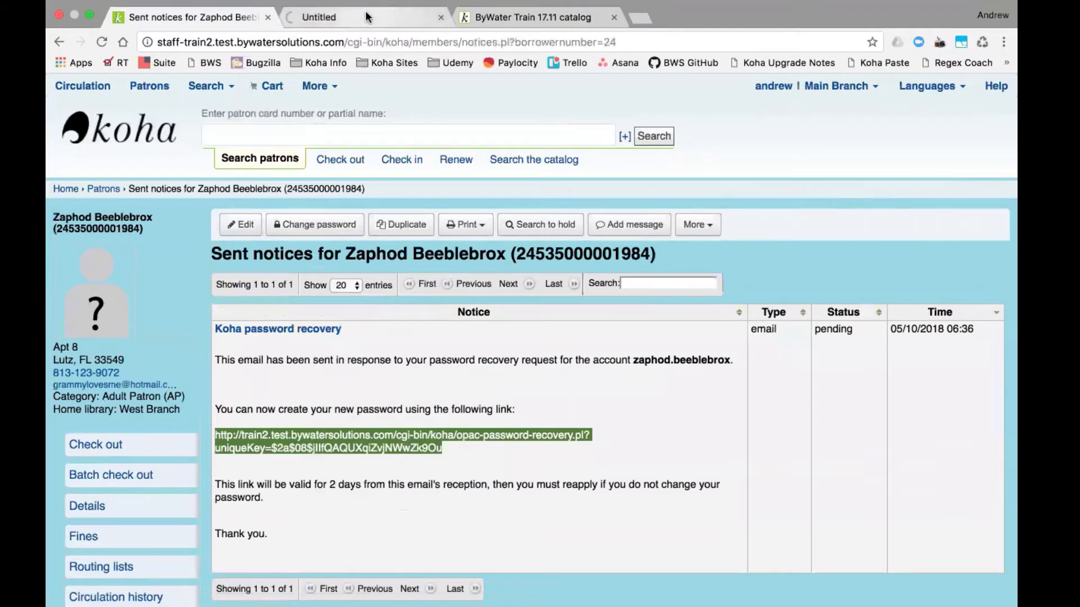
- Submit a matching numbers-only new password on the recovery page, see it rejected, and close it
click(363, 15)
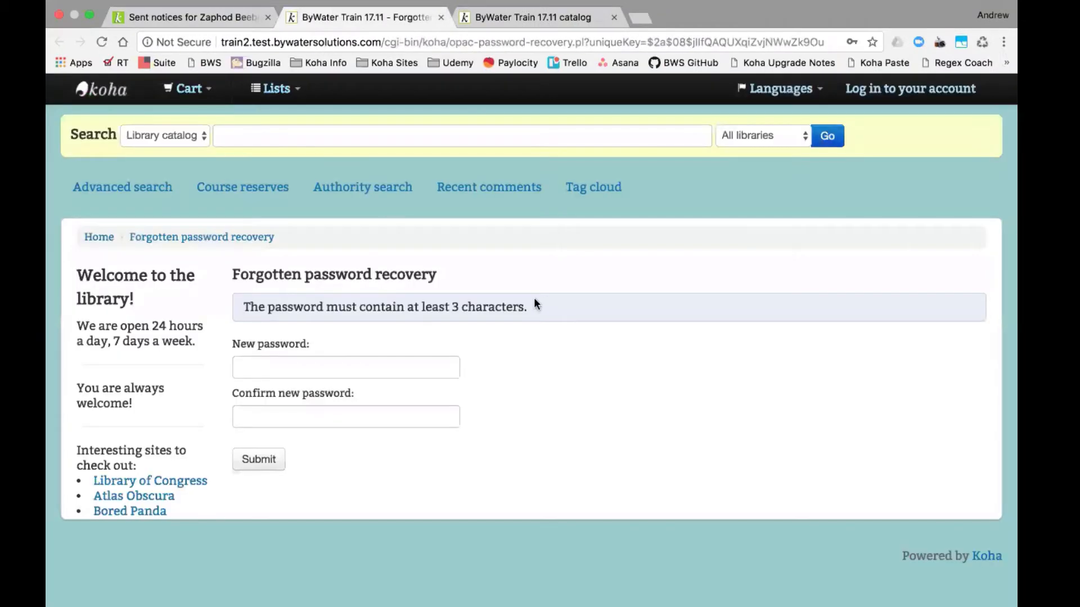
click(422, 366)
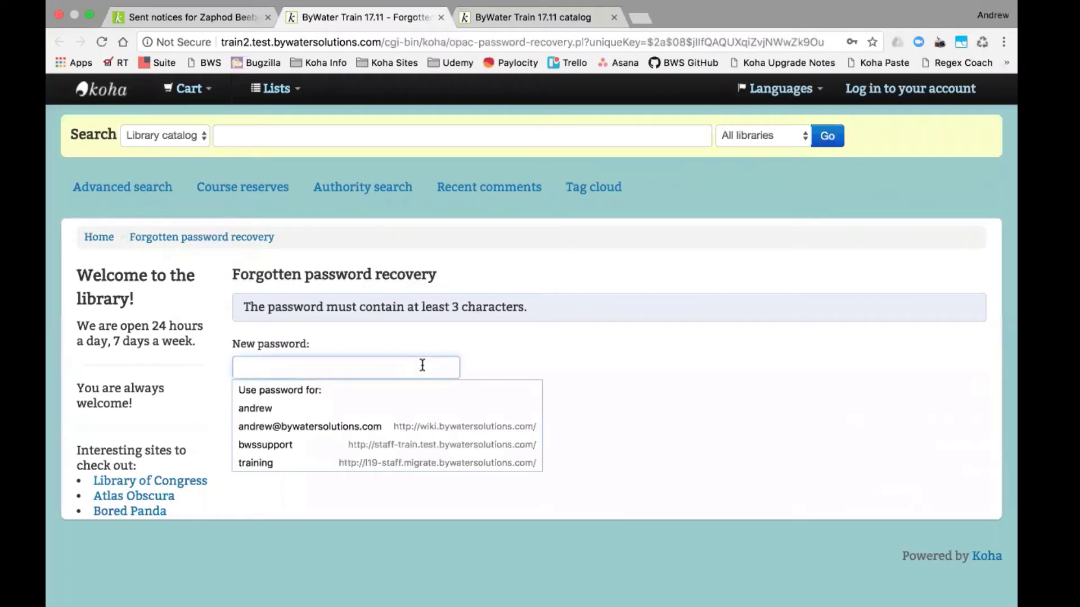
text(12345678901)
key(BackSpace)
key(BackSpace)
key(BackSpace)
key(BackSpace)
key(BackSpace)
key(BackSpace)
key(BackSpace)
key(BackSpace)
key(BackSpace)
key(BackSpace)
key(BackSpace)
text(123456)
key(Tab)
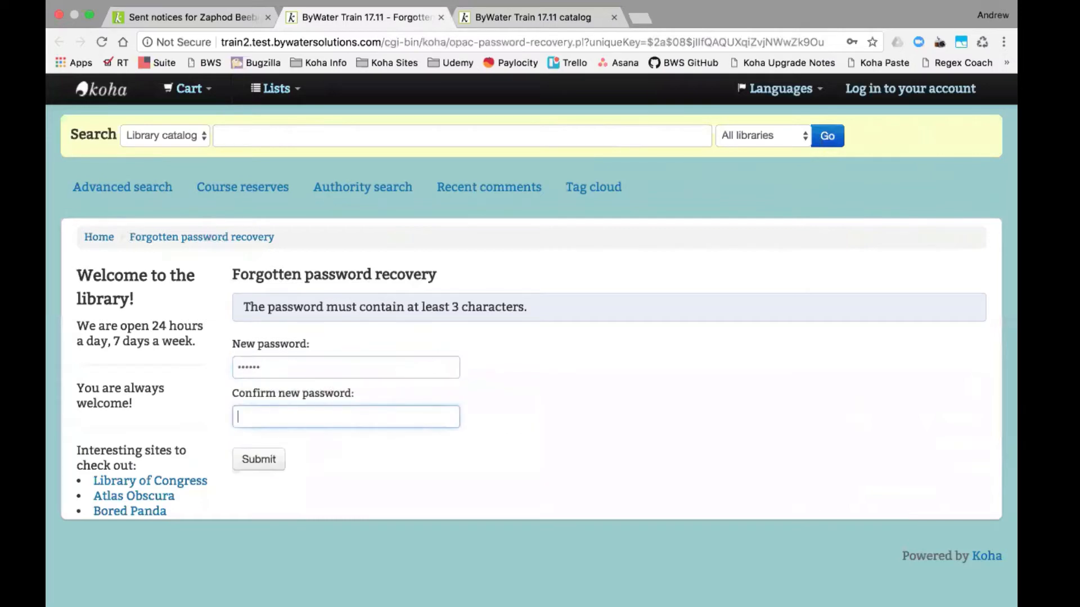
text(123456)
click(269, 460)
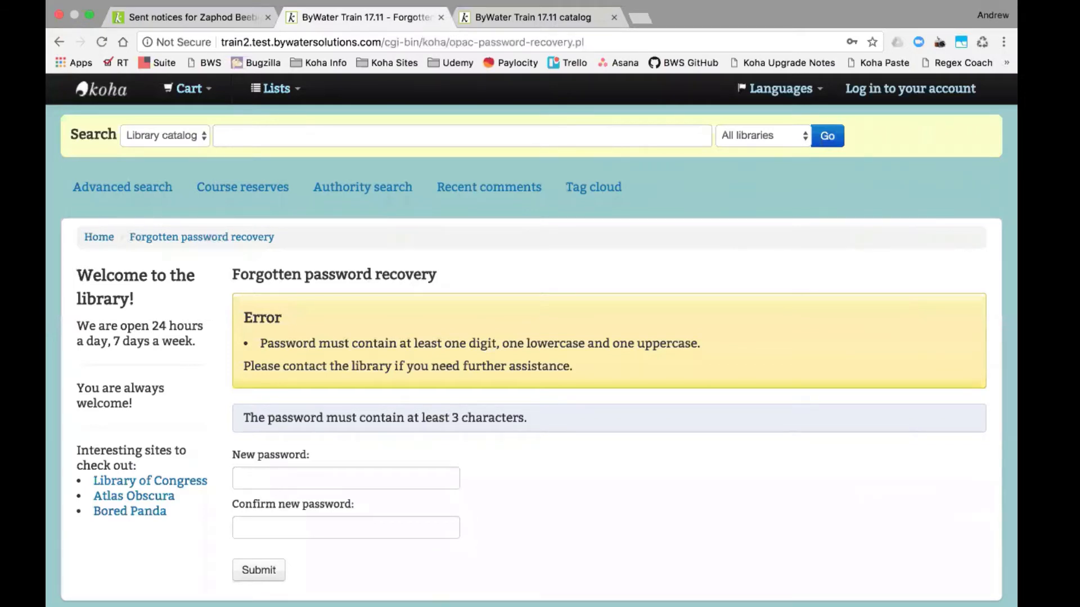
key(super+Tab)
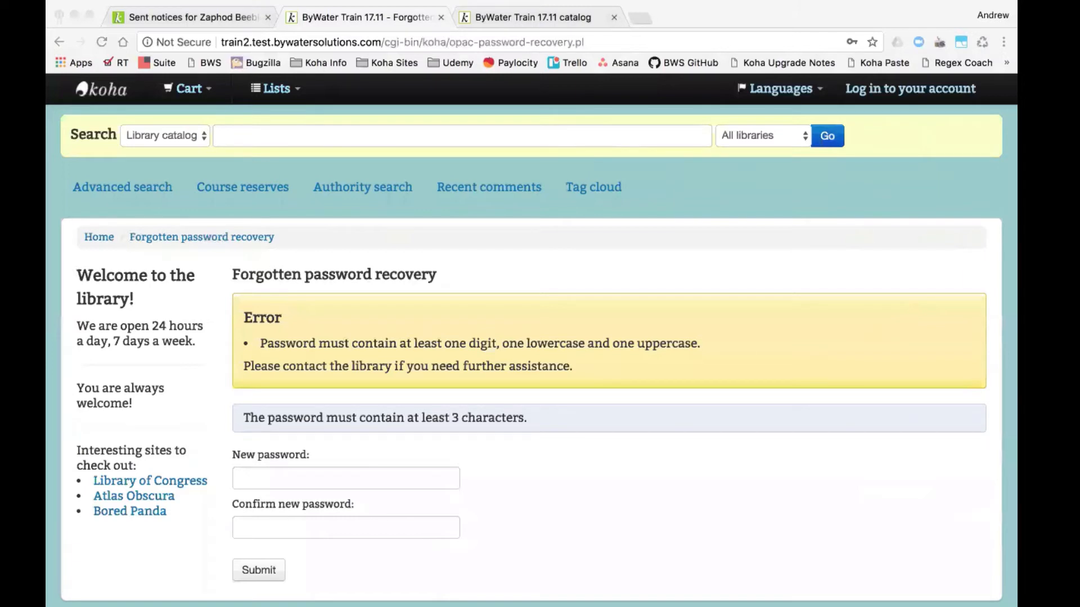
click(440, 18)
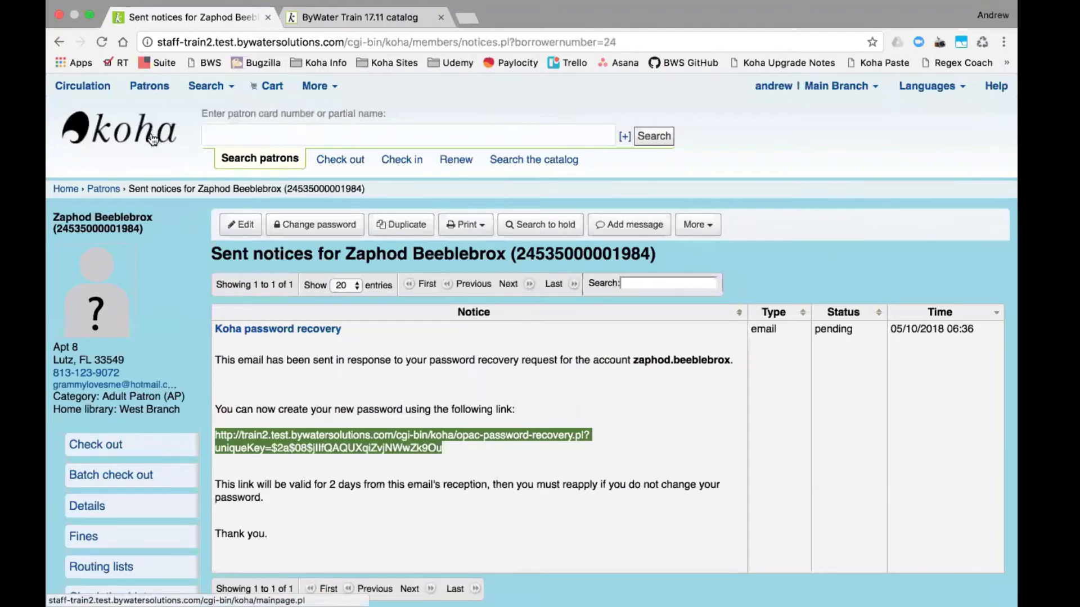
- Go to Koha administration > Libraries and groups and edit East Branch, scrolling through its fields
click(152, 138)
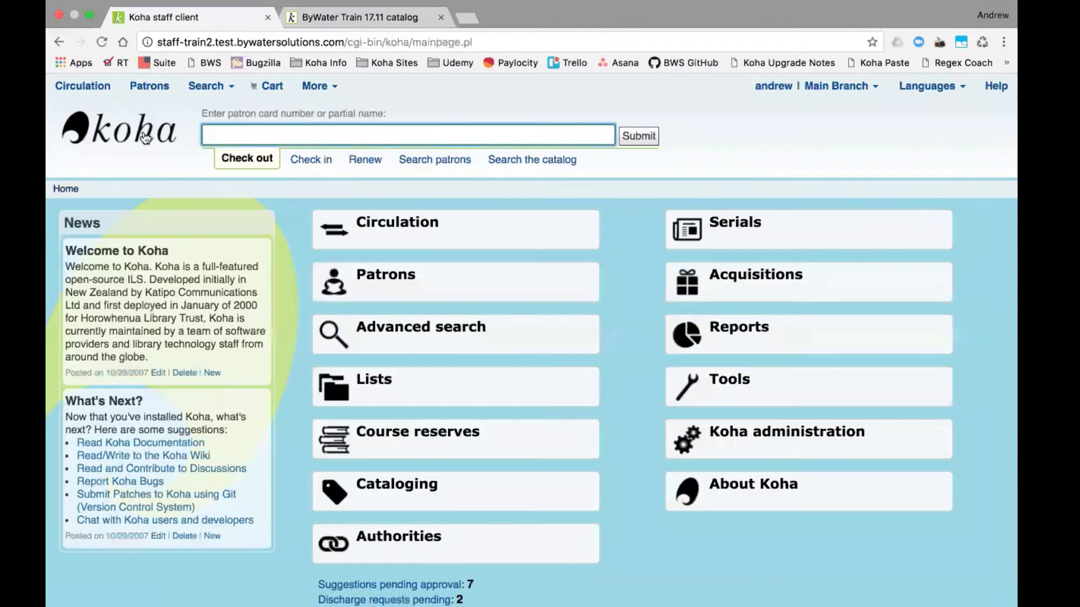
click(797, 444)
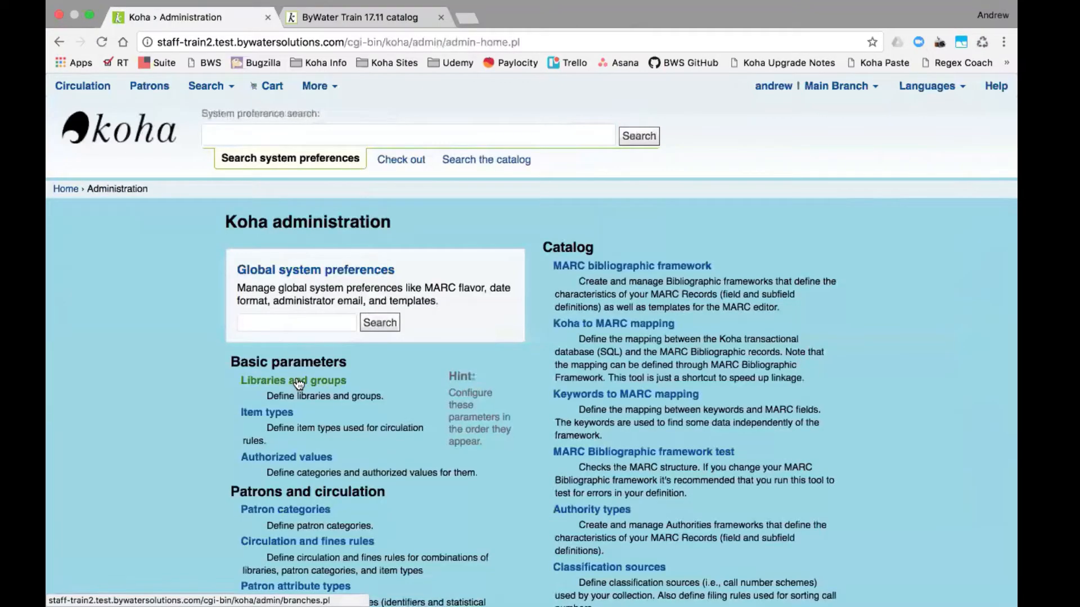
click(298, 383)
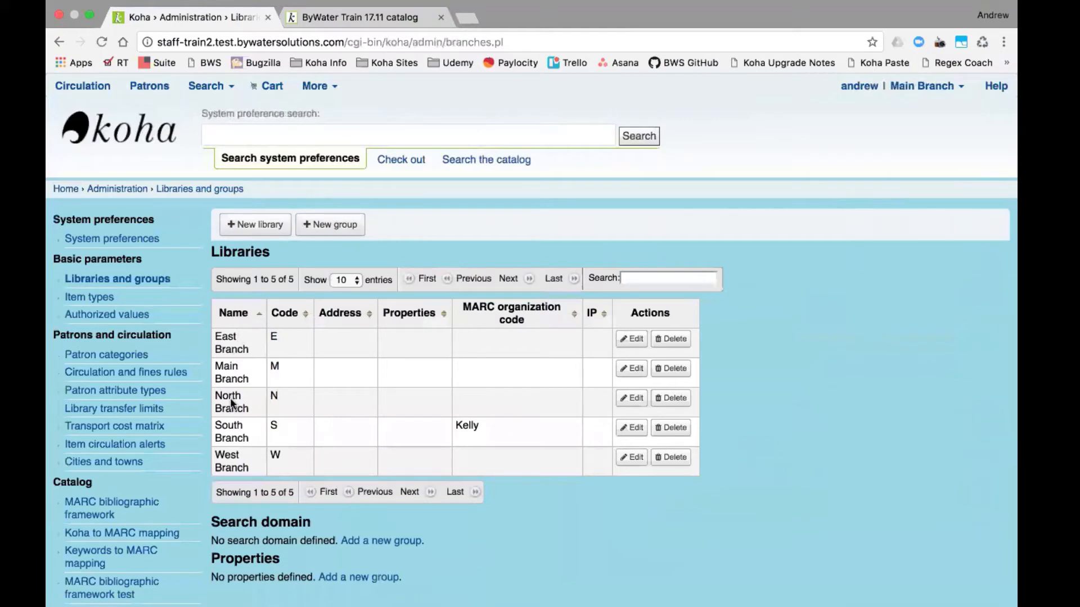
click(633, 345)
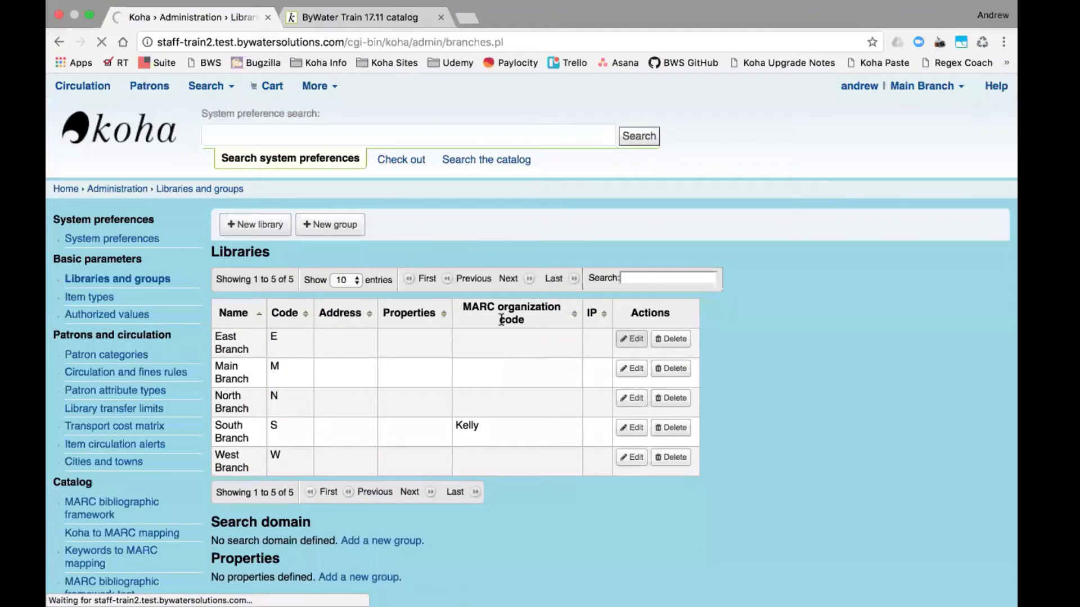
scroll(472, 378, down, 2)
scroll(473, 377, down, 10)
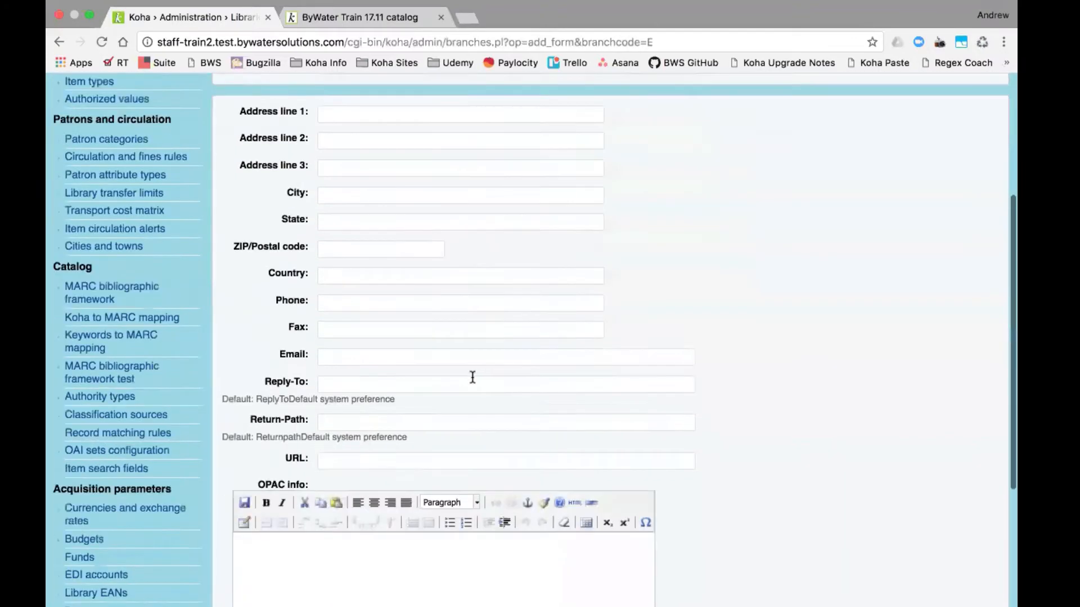
click(327, 474)
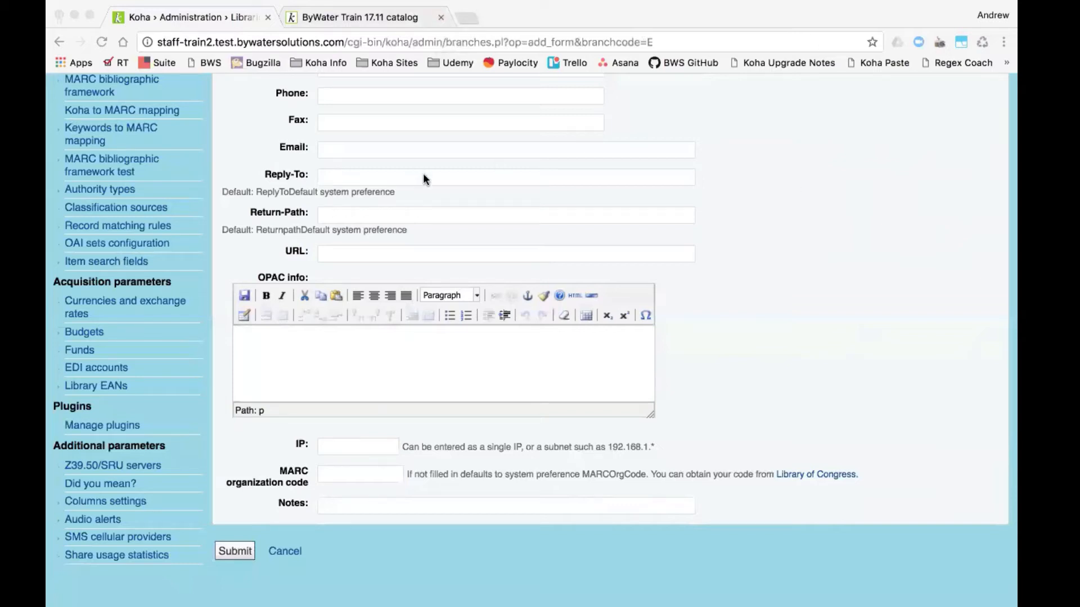
scroll(422, 173, up, 8)
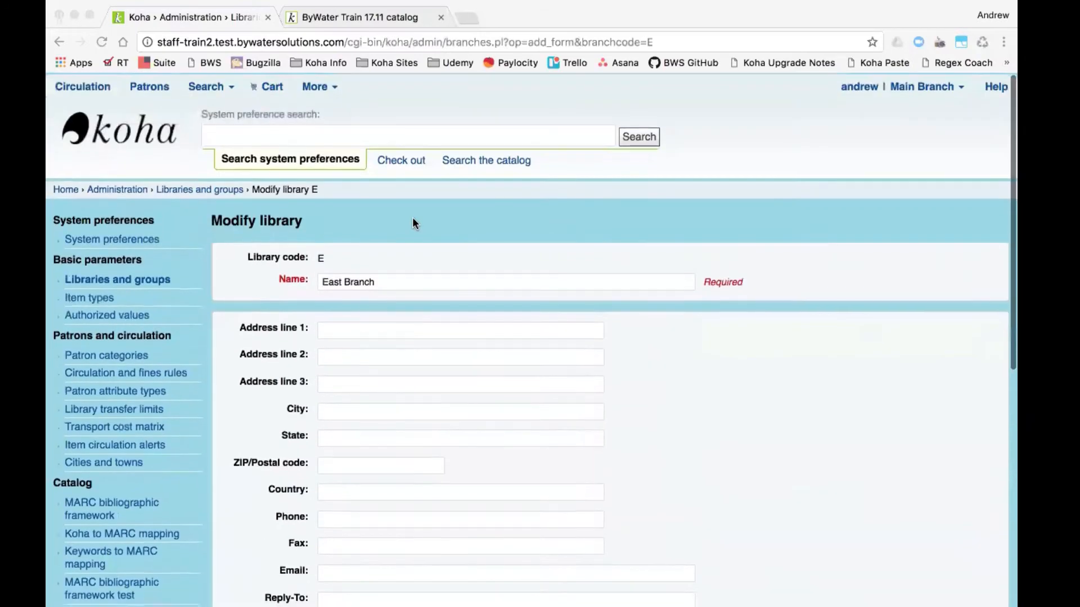
- Open Reports from the More menu and view the saved reports list
click(332, 87)
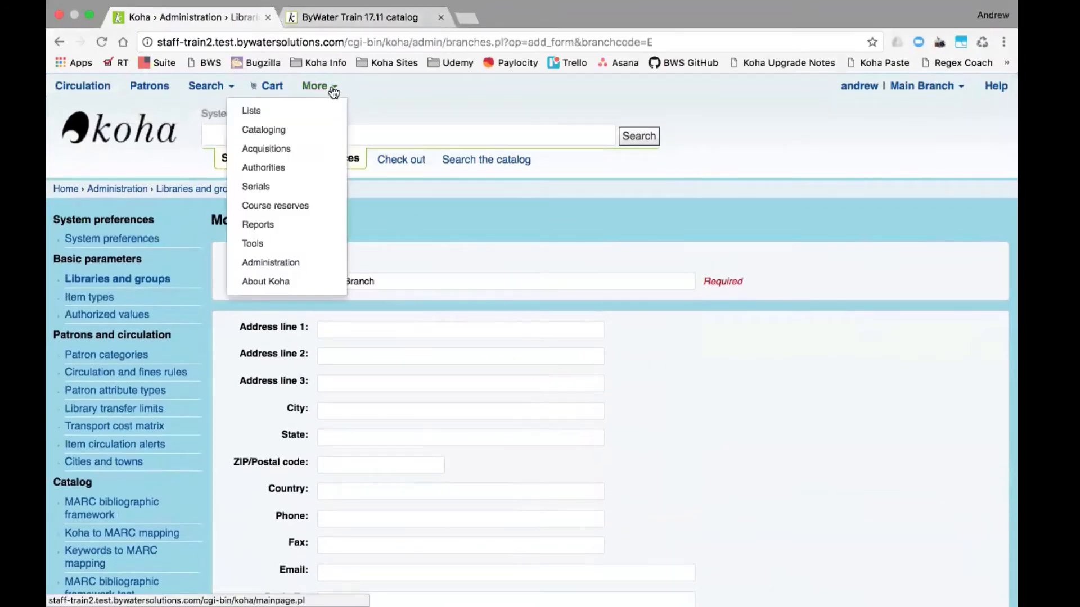
click(283, 224)
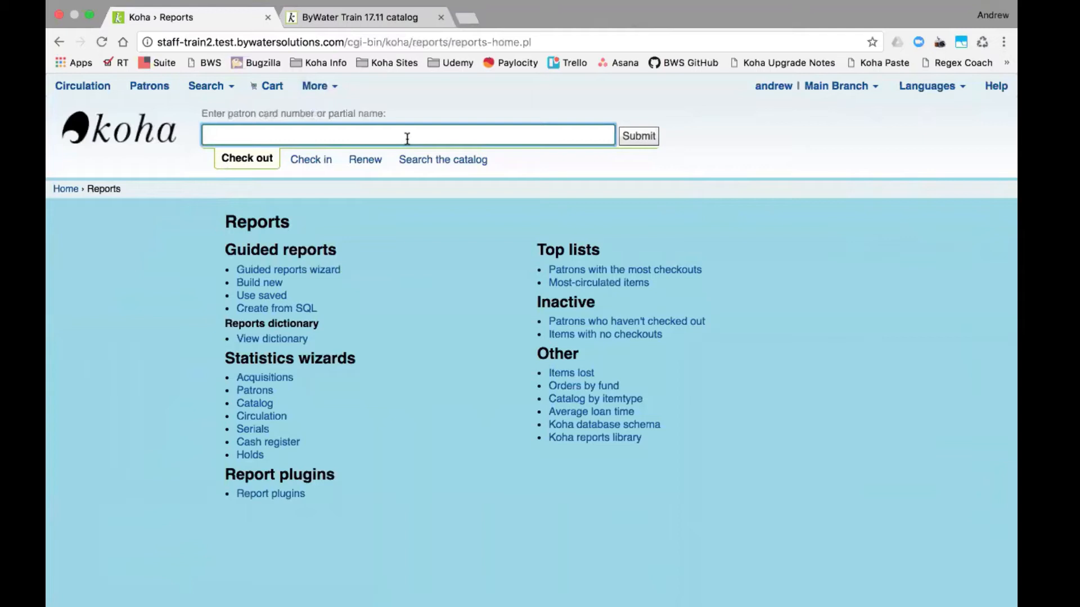
click(276, 299)
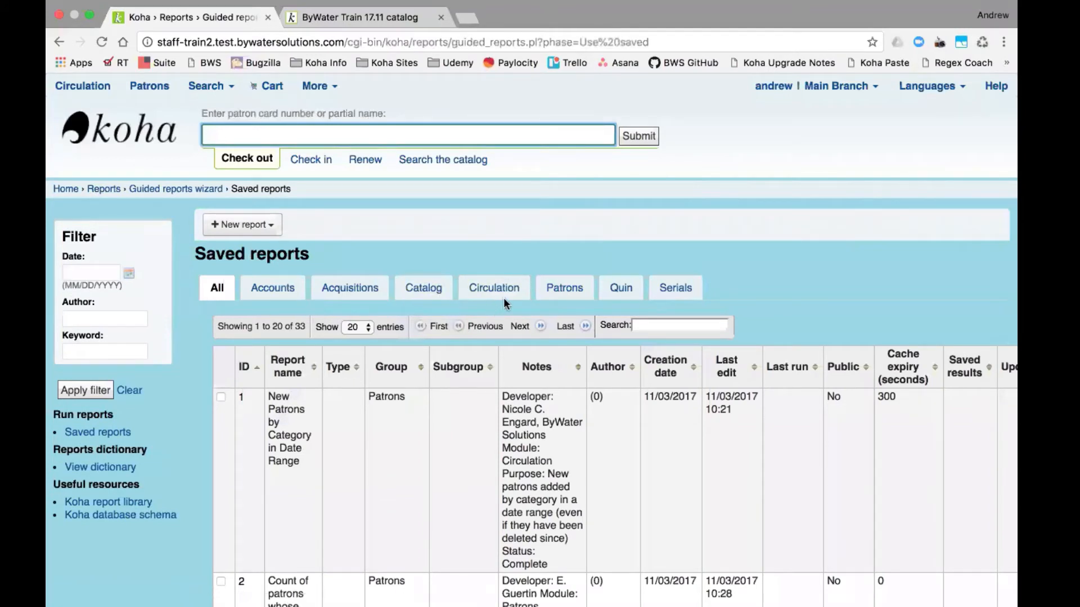
- Filter the saved reports by 'sql' and scroll right to the Update column
click(655, 325)
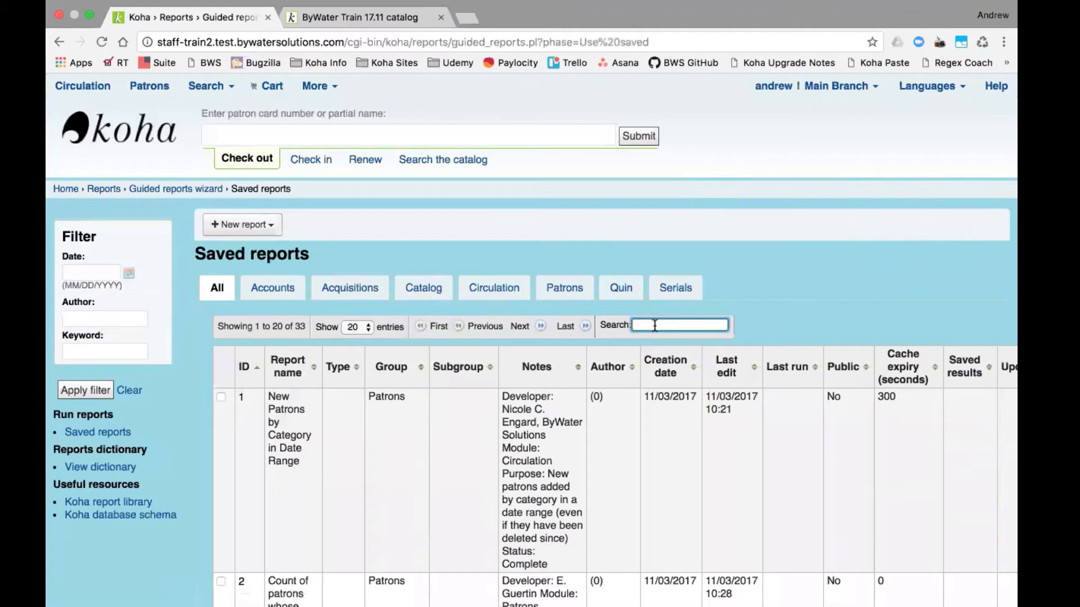
text(sql)
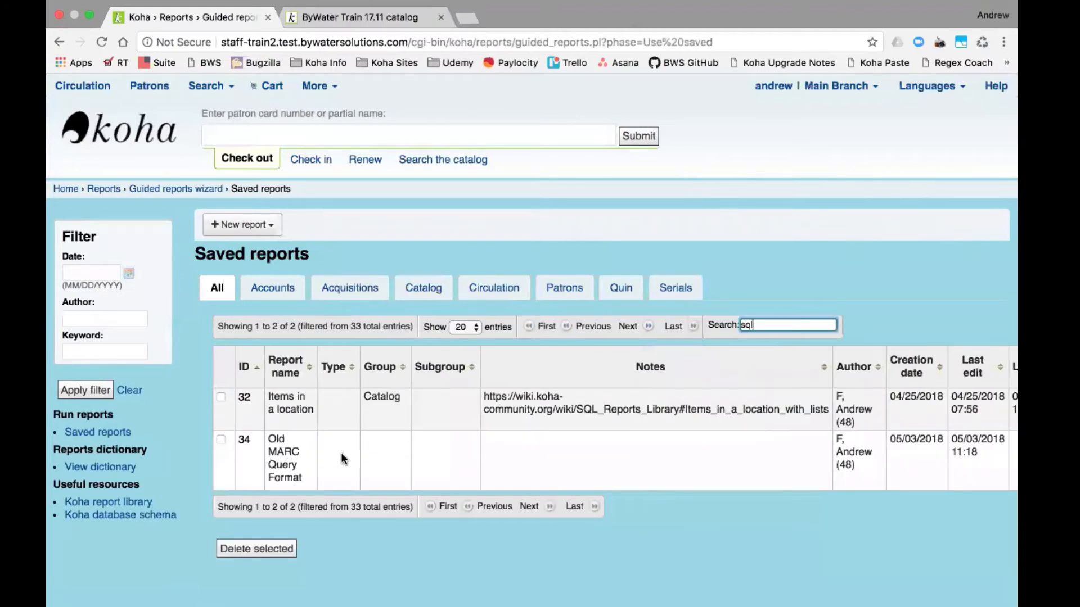
scroll(717, 475, right, 4)
scroll(686, 479, right, 10)
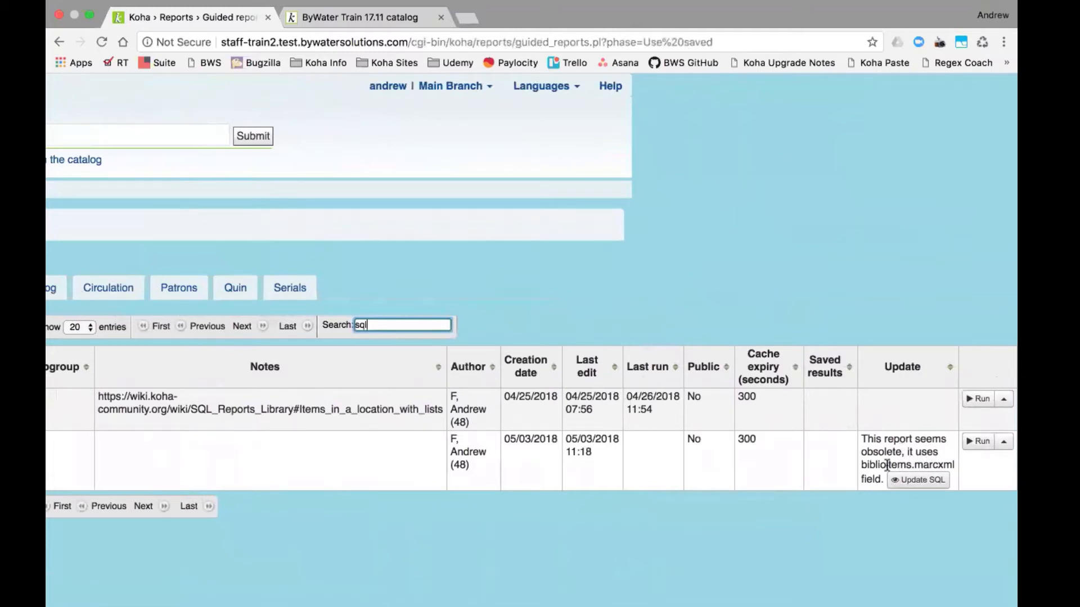
click(917, 482)
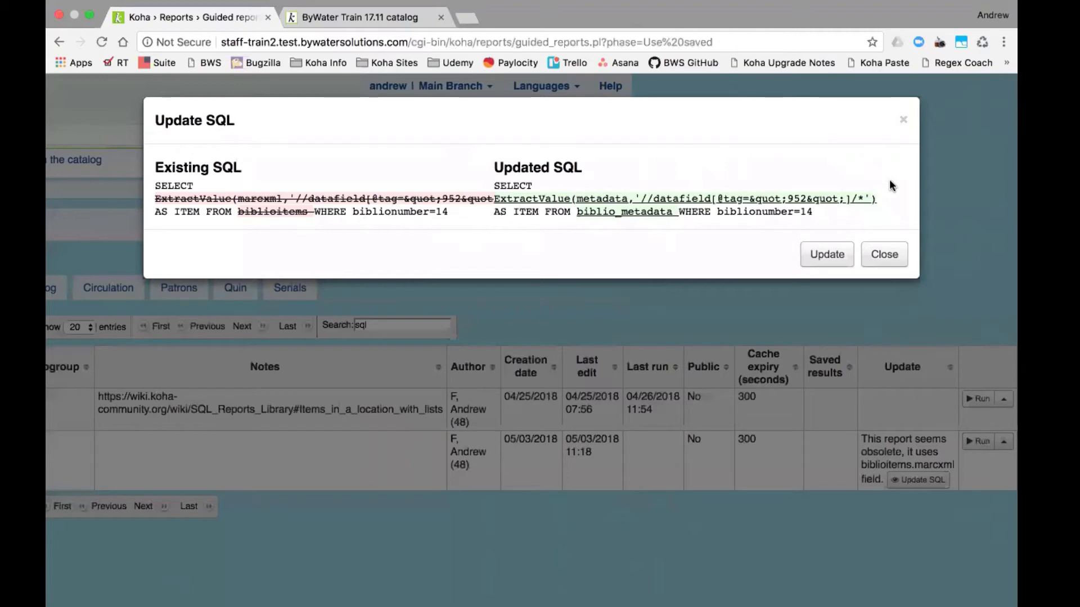
click(893, 263)
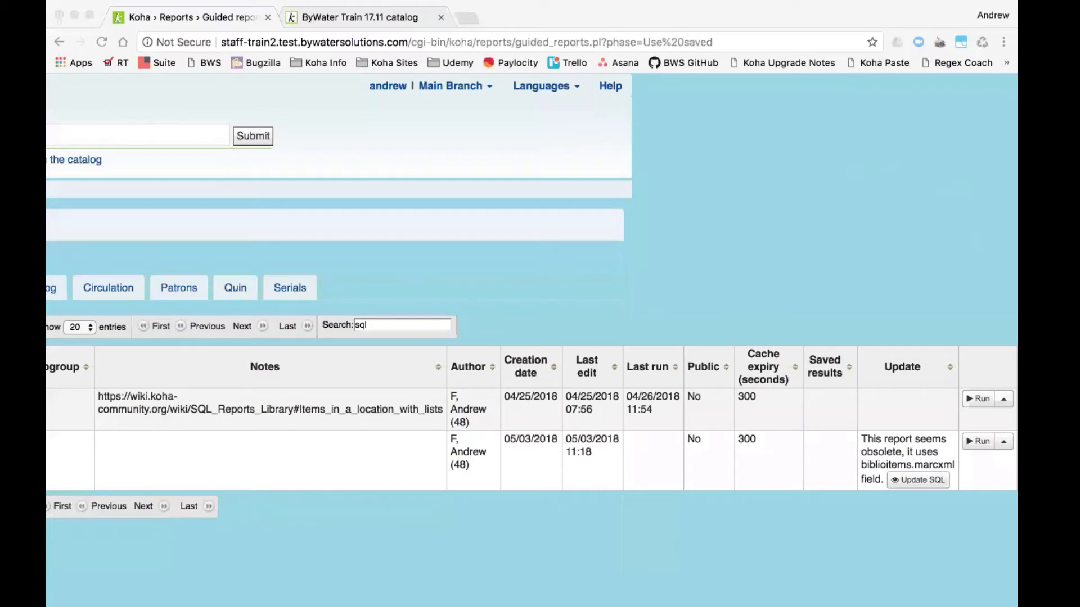
- Replace the 'sql' filter with 'shelv' and scroll right to the reports' Run buttons
click(701, 273)
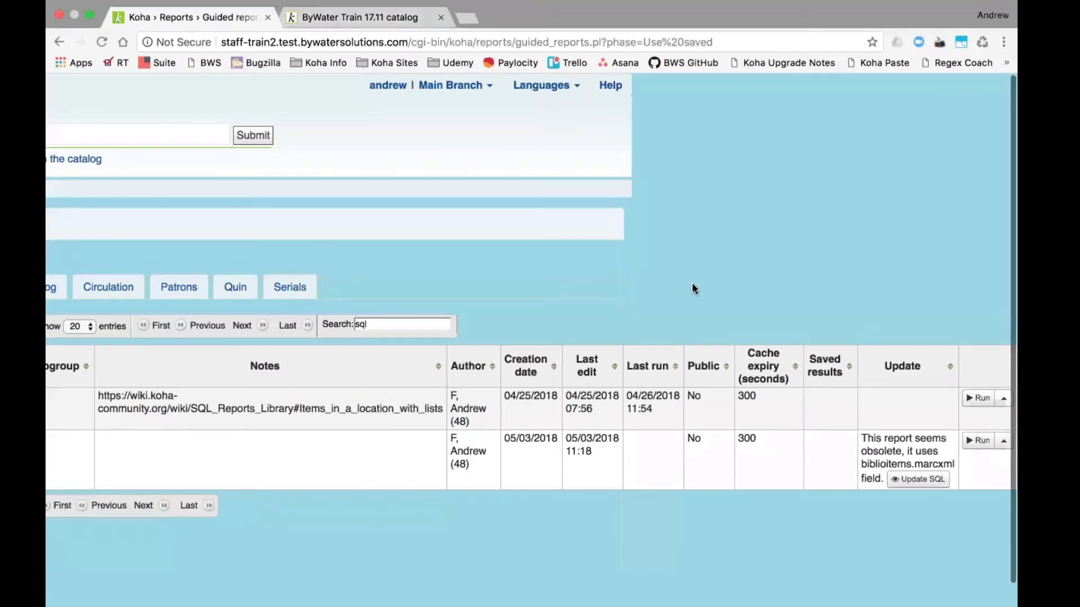
scroll(693, 285, down, 1)
scroll(692, 284, left, 5)
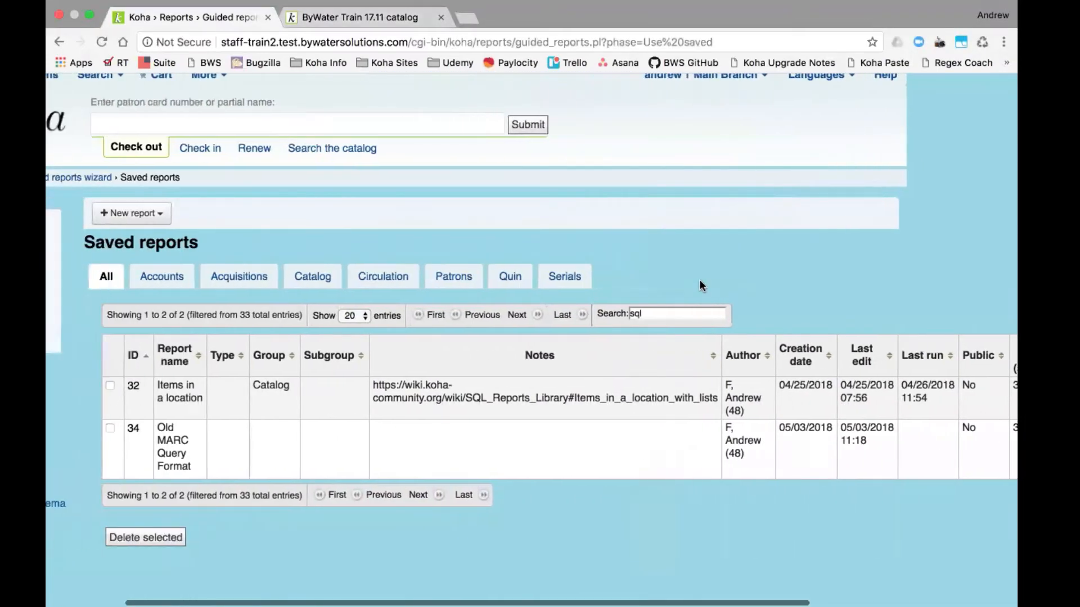
scroll(699, 286, left, 1)
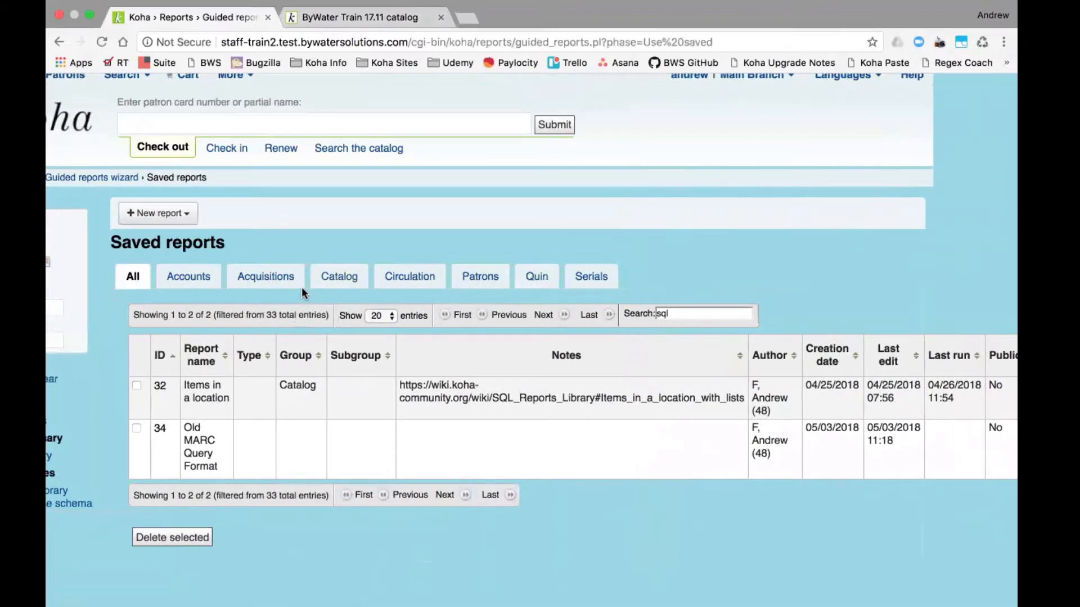
scroll(278, 224, left, 3)
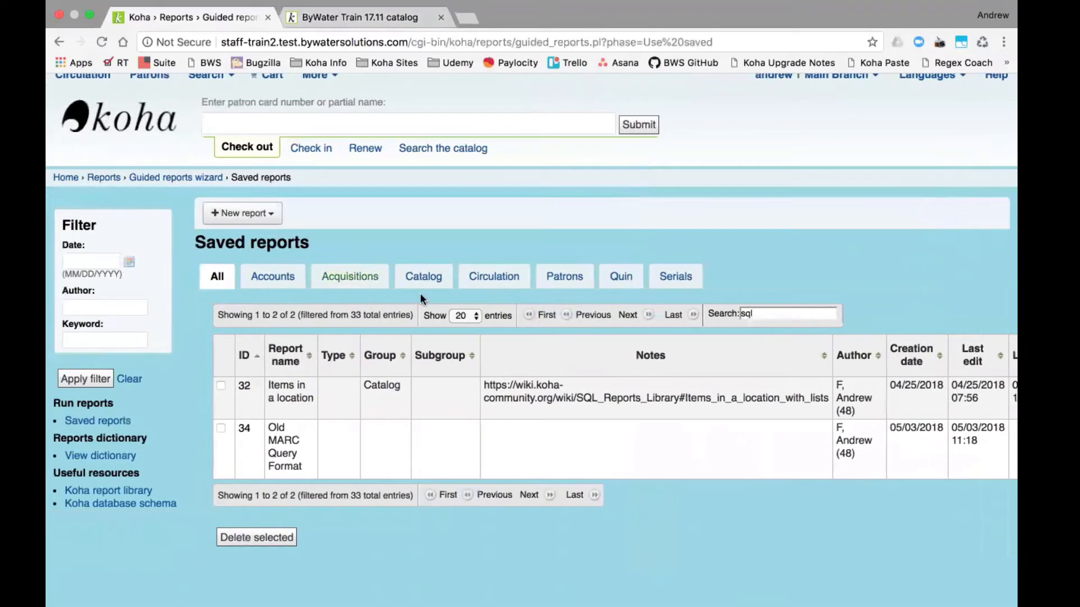
click(757, 312)
double_click(759, 313)
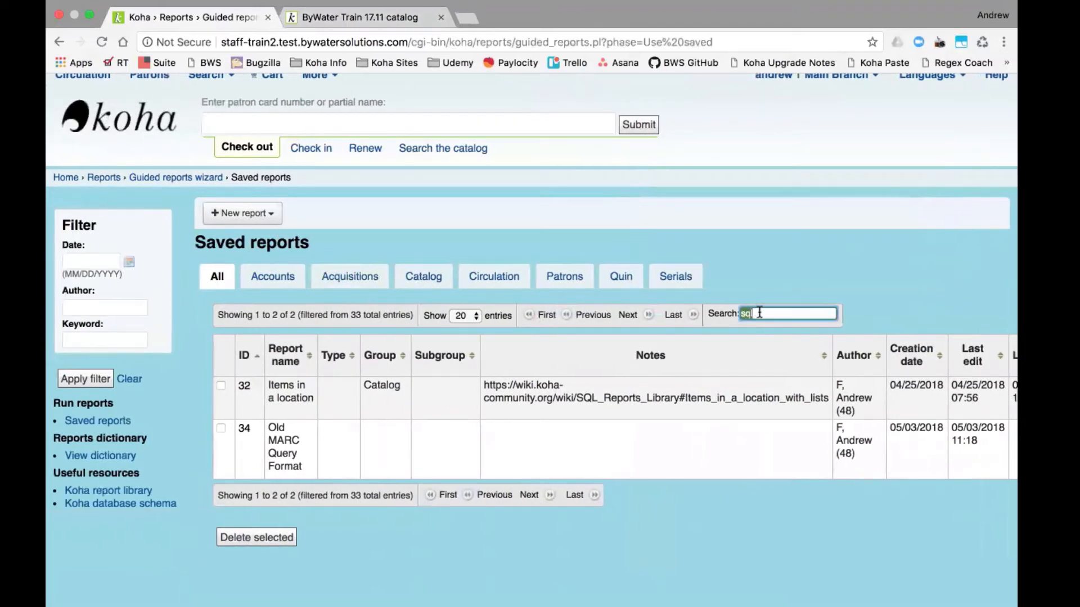
text(shelv)
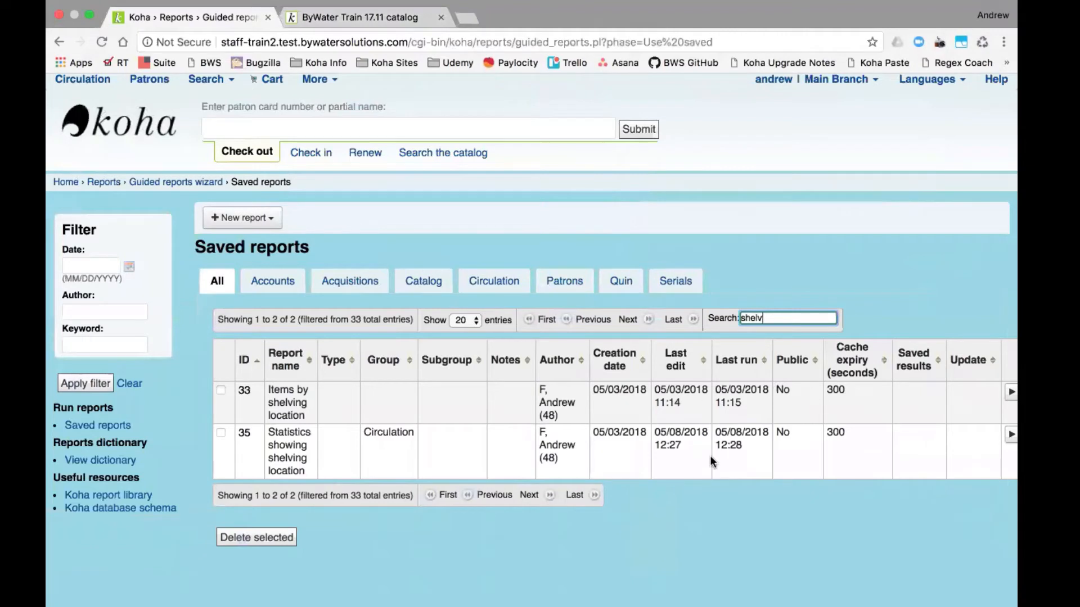
scroll(701, 457, right, 2)
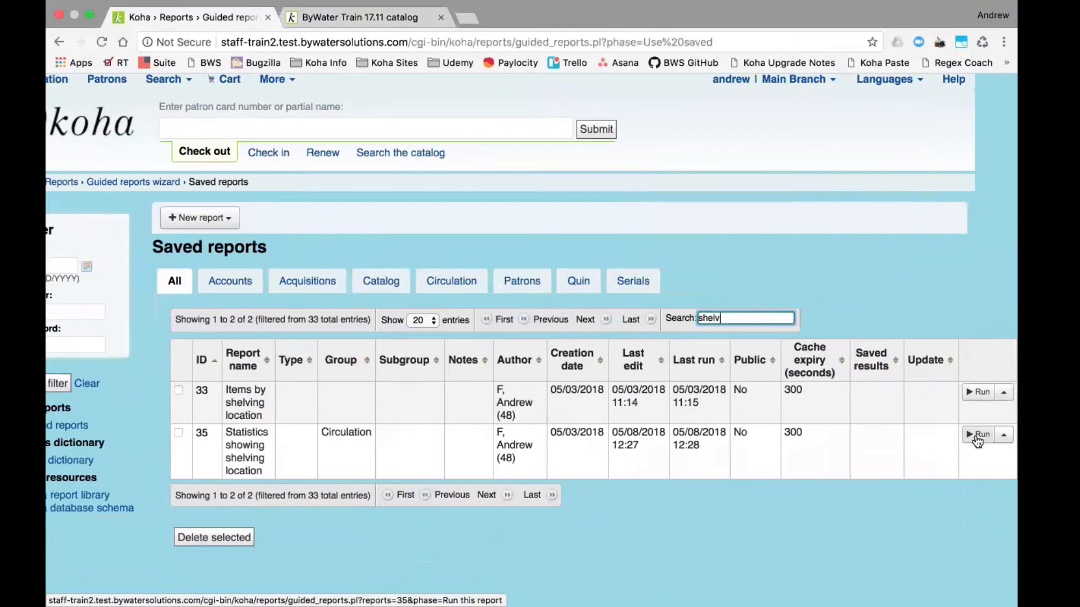
- Run report 35, Statistics showing shelving location, with DISPLAY as the shelving location
click(977, 438)
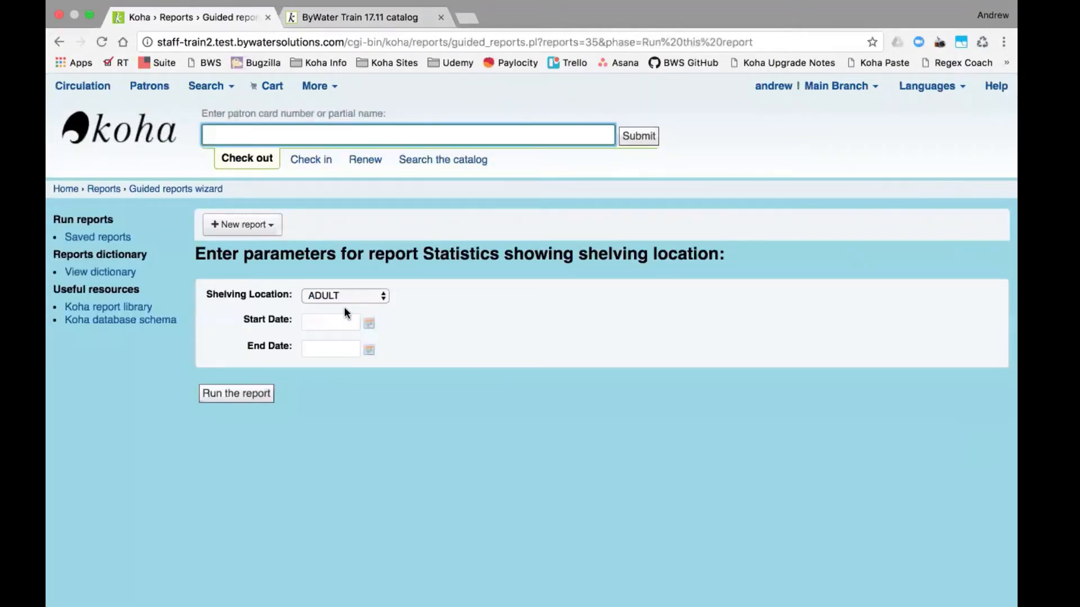
click(358, 296)
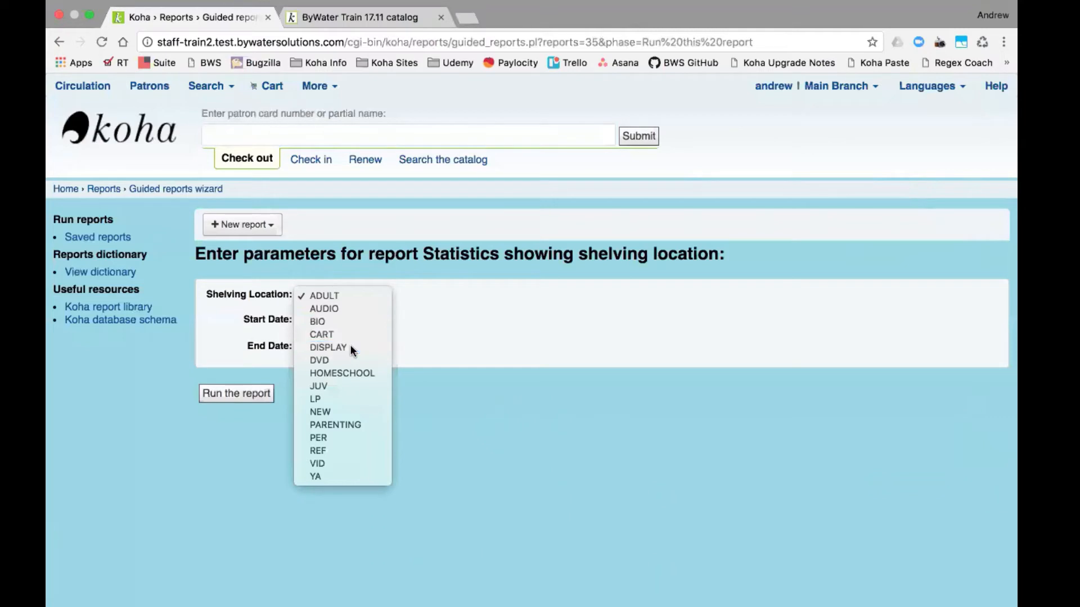
click(350, 345)
- Set the date range 05/01/2017 to 05/10/2018 and run the report
click(334, 320)
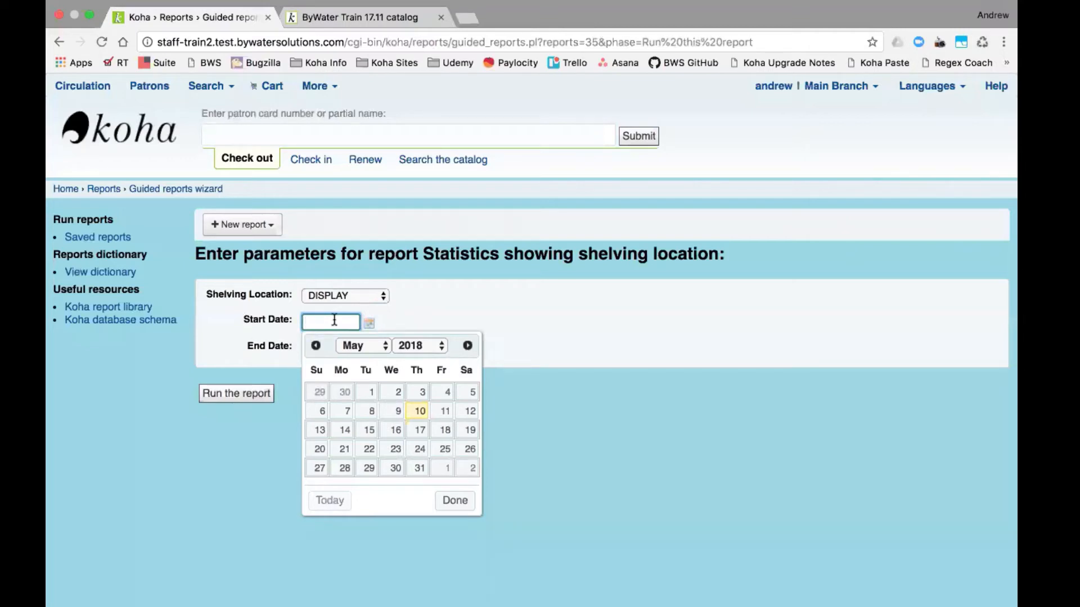
click(413, 347)
click(415, 333)
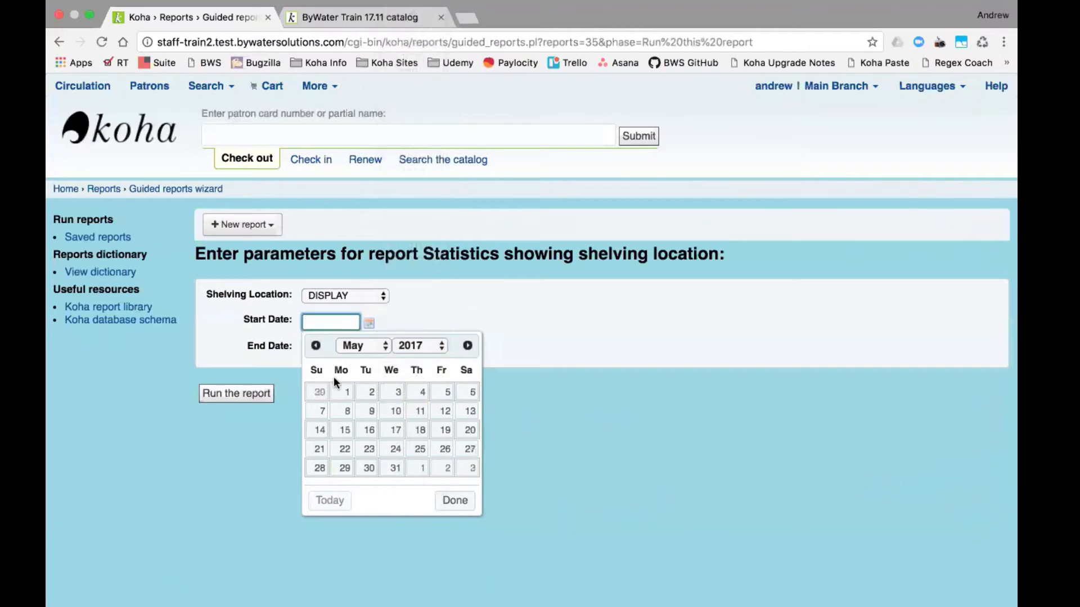
click(338, 387)
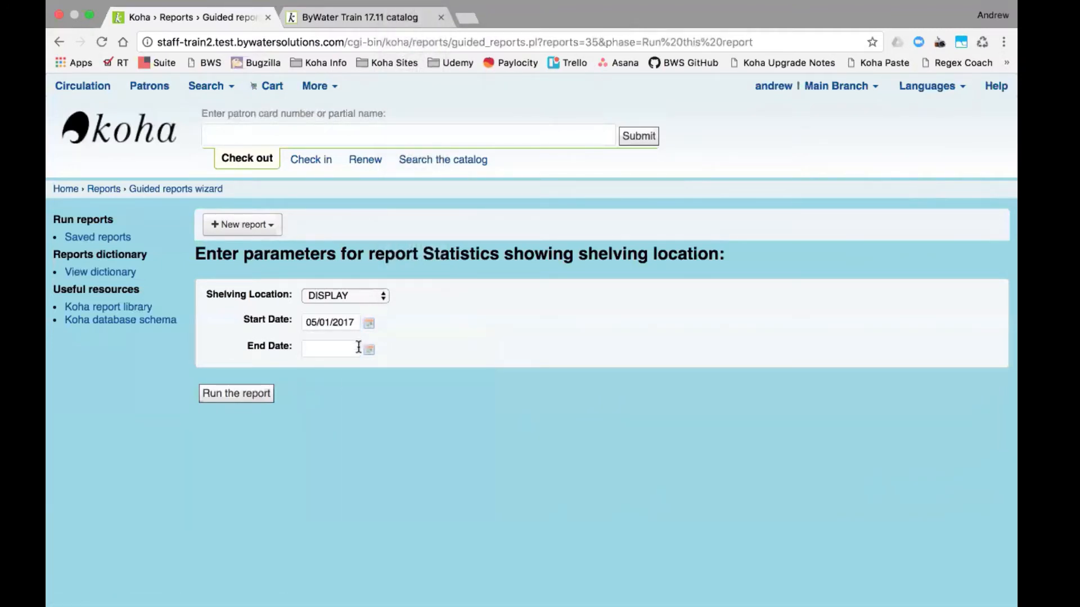
click(371, 344)
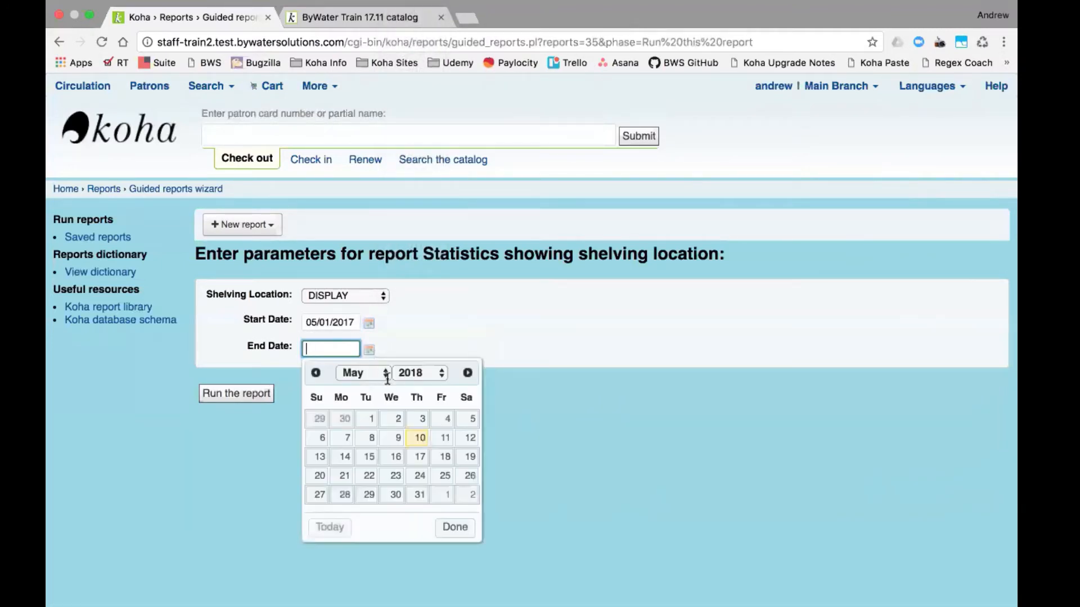
click(420, 439)
click(242, 400)
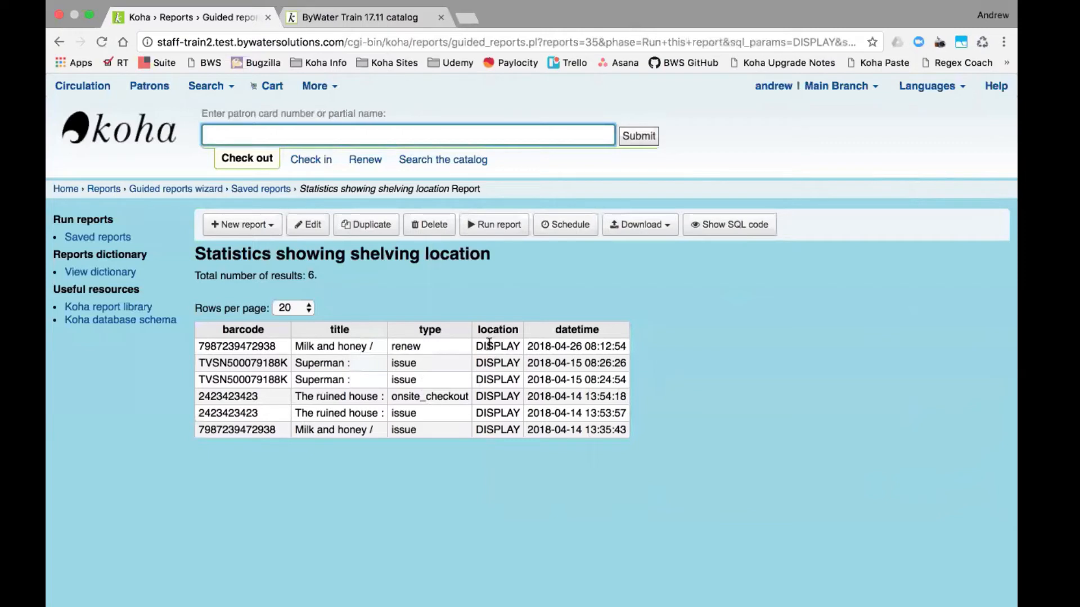
mouse_move(488, 346)
mouse_down()
mouse_move(499, 412)
mouse_move(499, 342)
mouse_up()
click(507, 320)
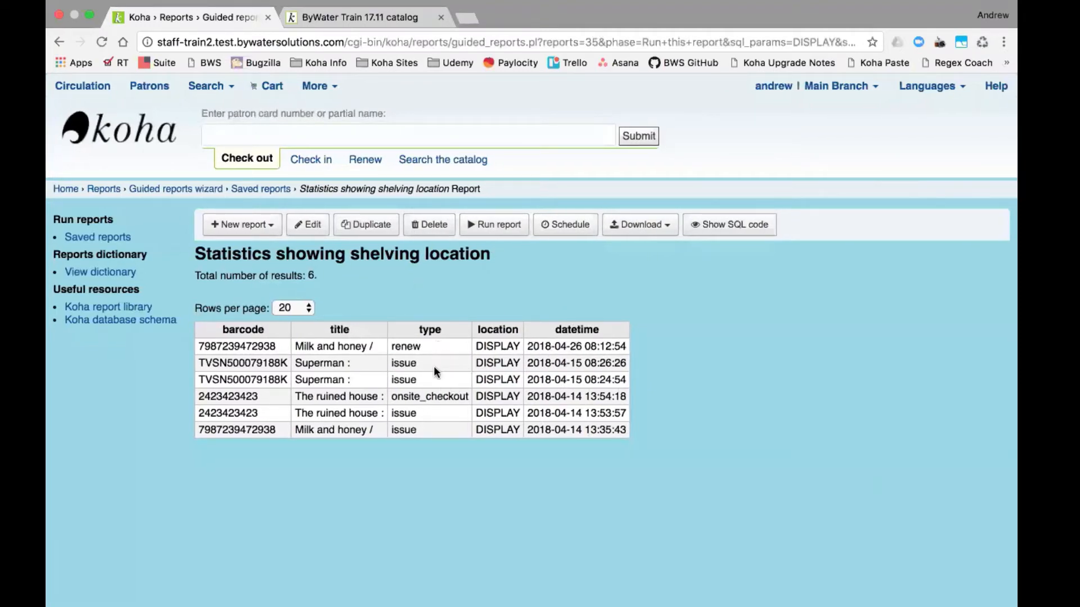
double_click(412, 363)
click(411, 371)
double_click(409, 379)
key(super+Tab)
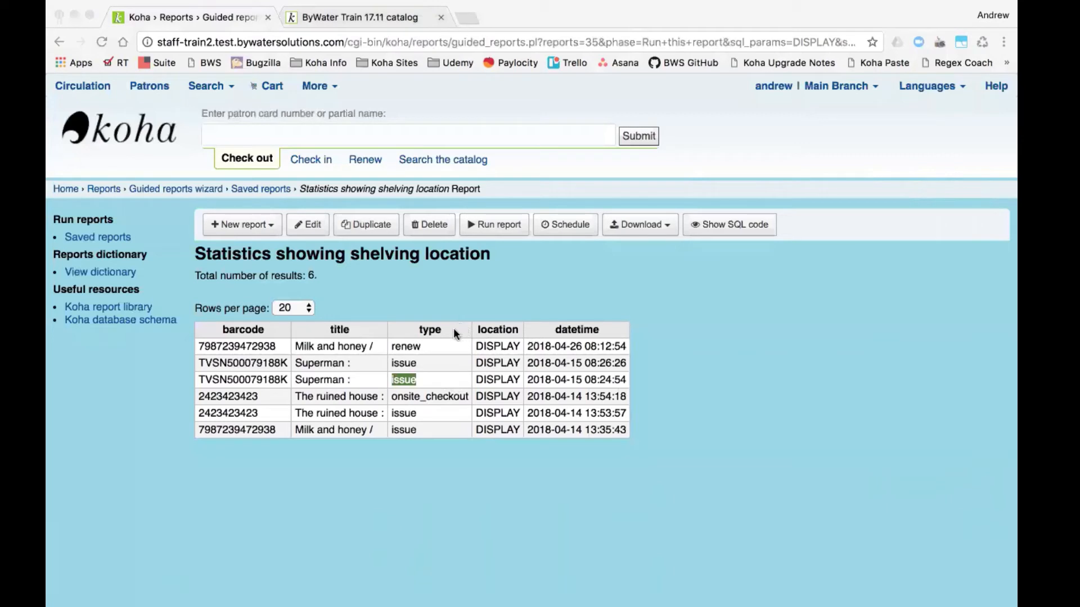
click(335, 84)
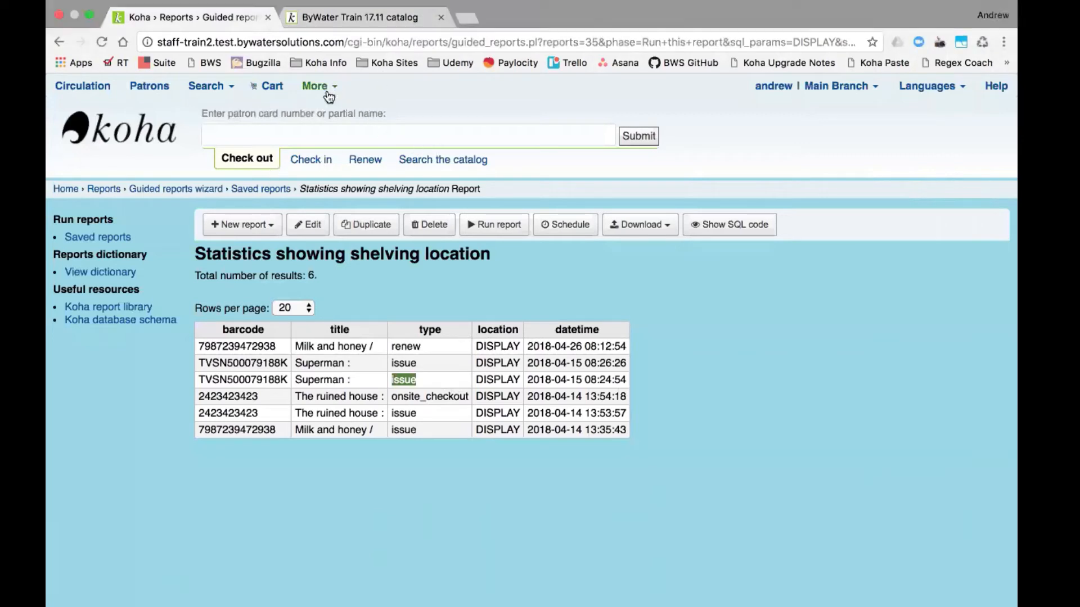
- In Administration, search system preferences for 'scomain' and expand SCOMainUserBlock's HTML value
click(323, 85)
click(270, 262)
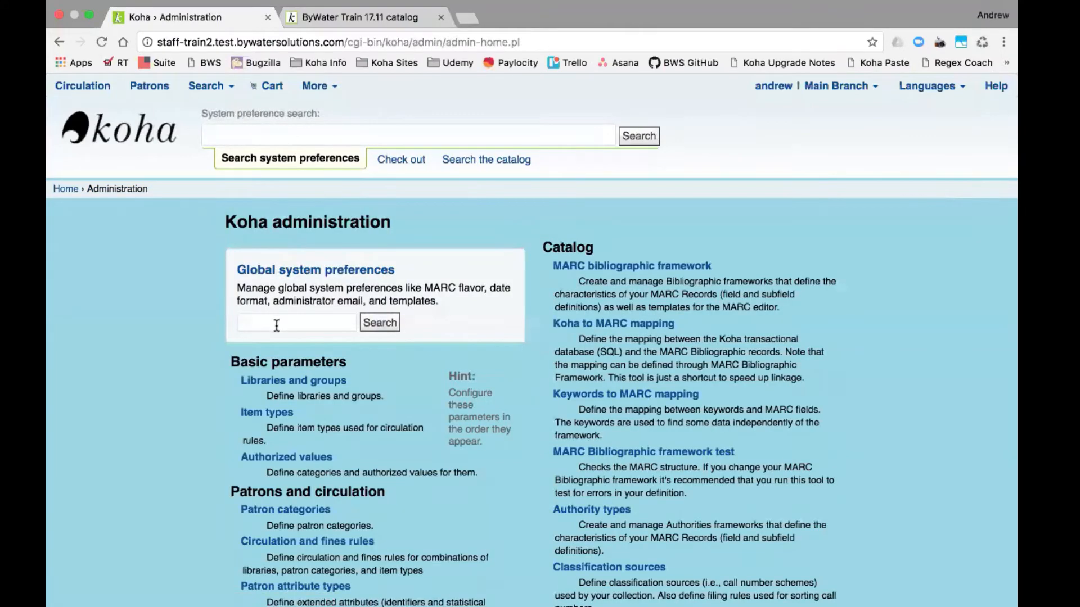
click(277, 322)
text(scomain)
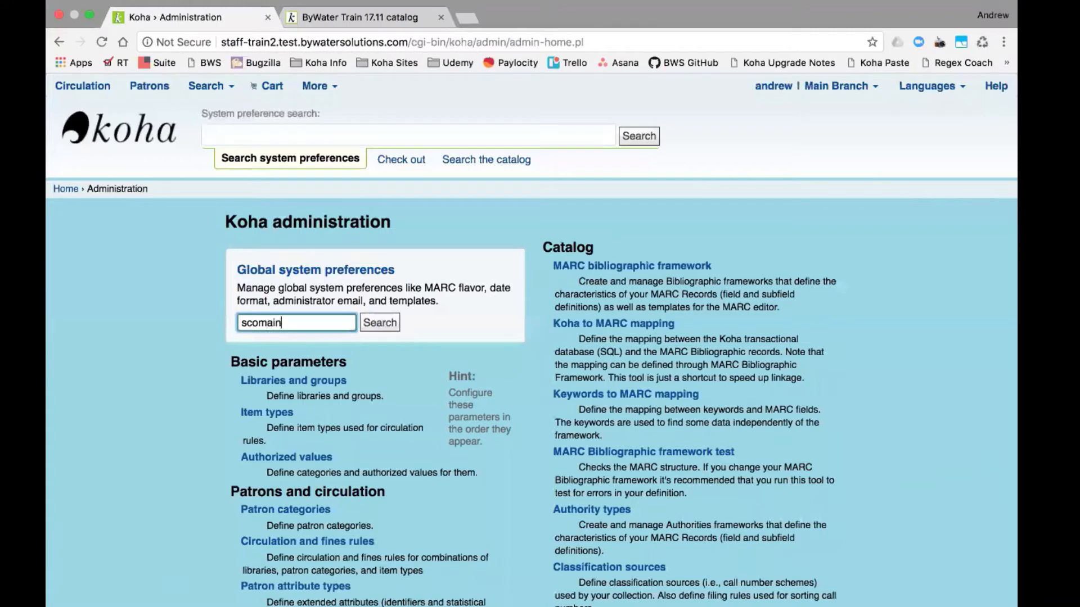
click(392, 328)
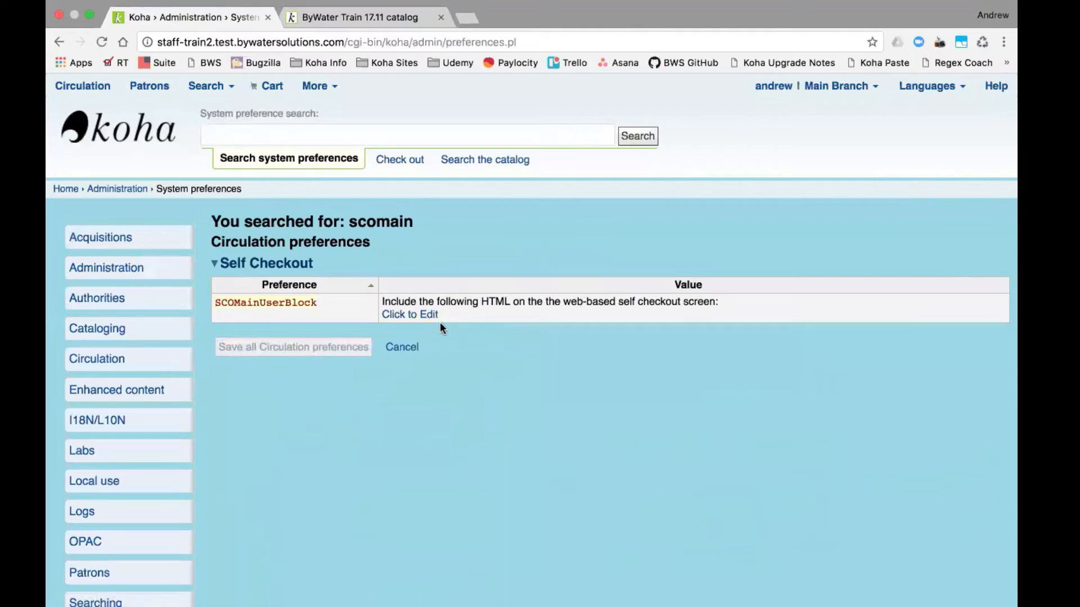
click(417, 319)
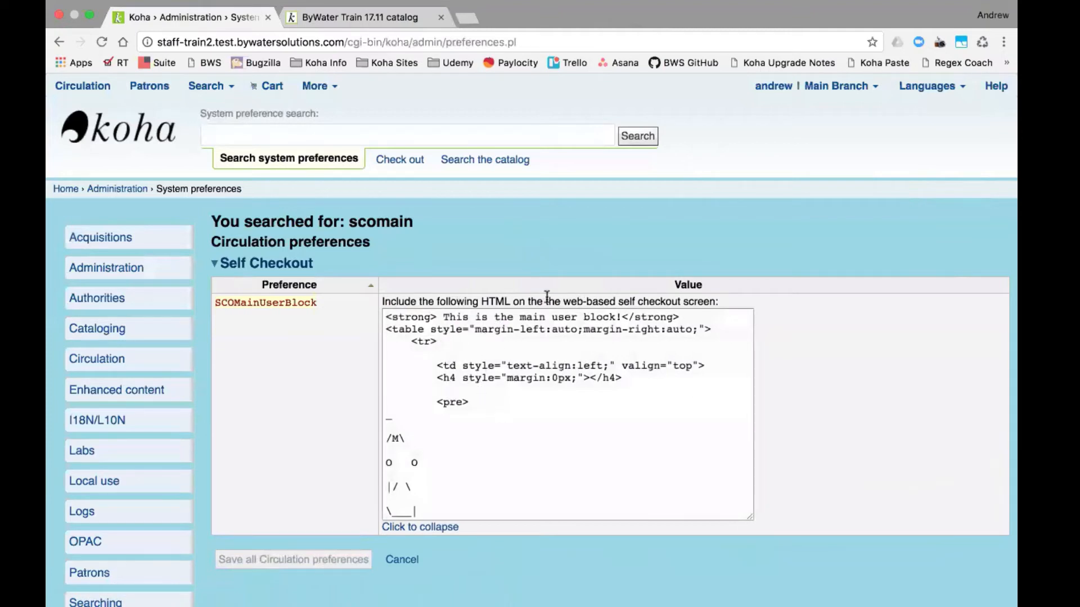
- Load the Train2 self checkout page from the Koha Info bookmarks in a new tab
click(466, 18)
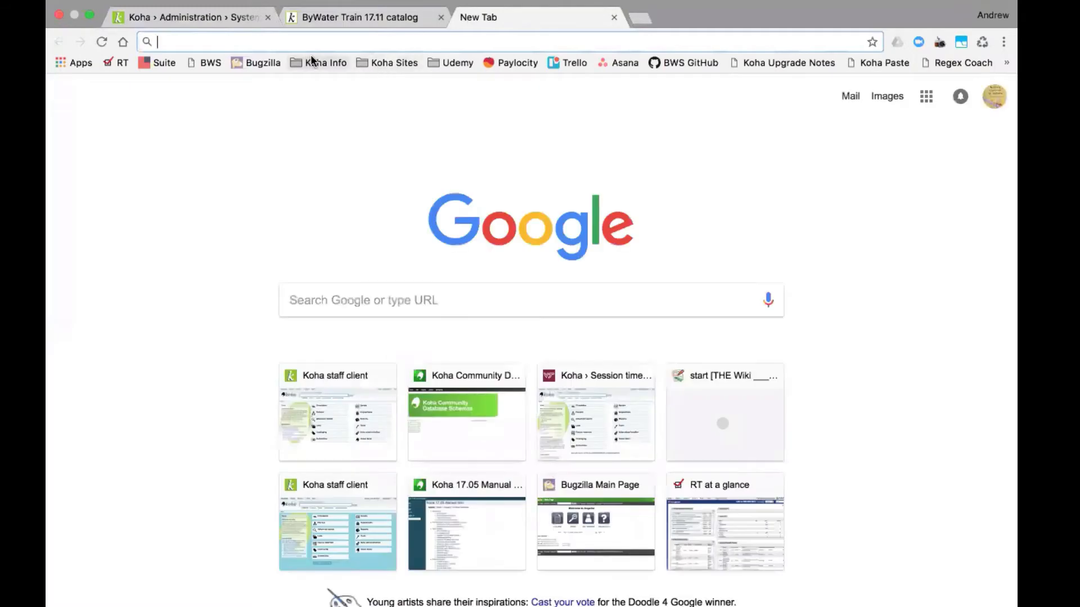
click(310, 59)
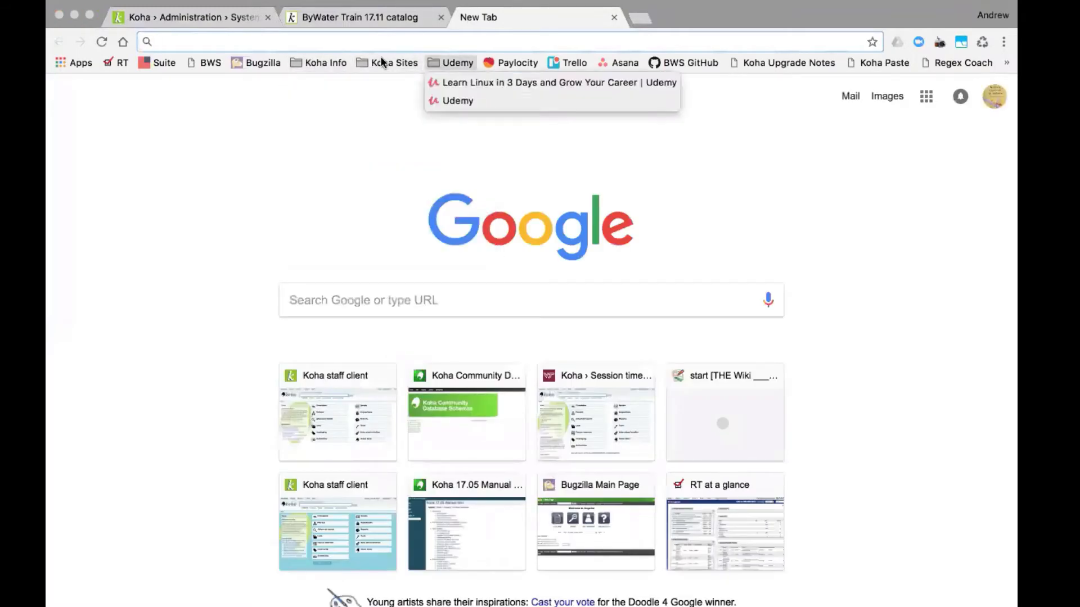
mouse_move(382, 62)
mouse_move(382, 83)
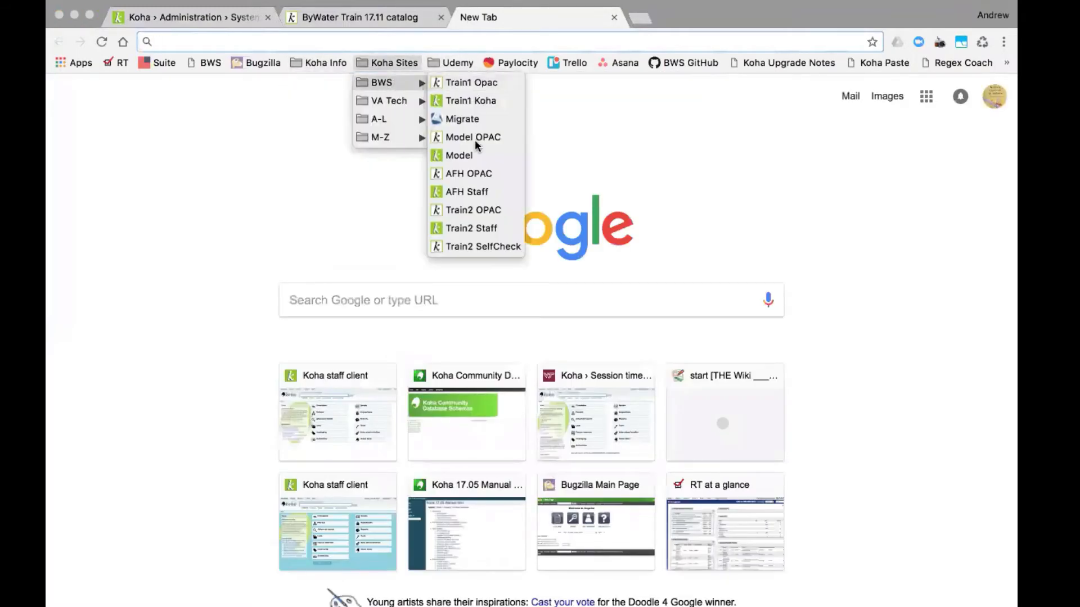
click(474, 244)
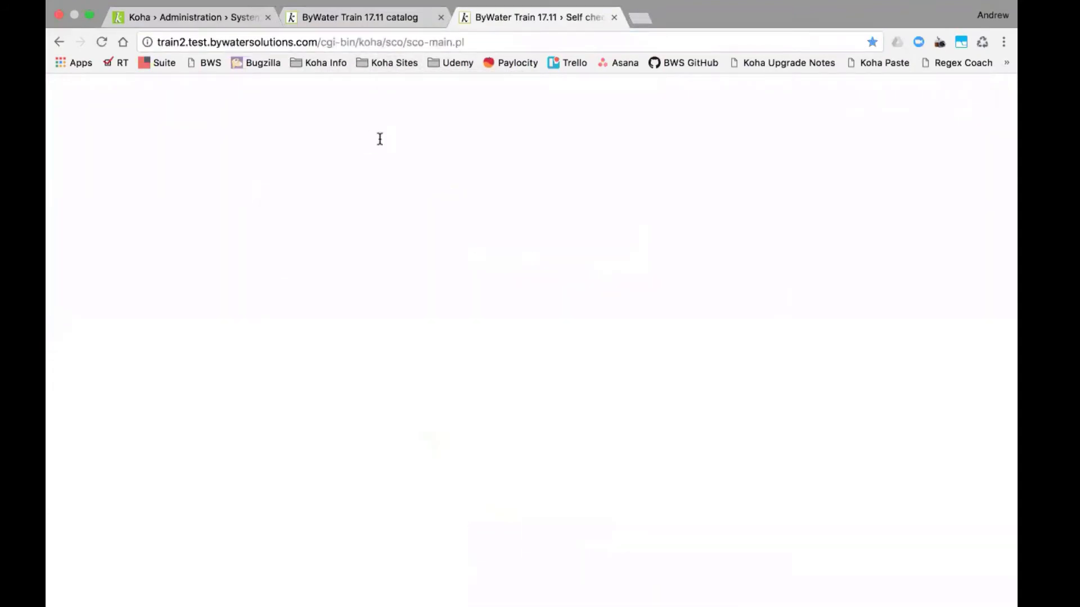
- Highlight the 'This is the main user block!' line and ASCII art, then scroll the page
triple_click(142, 238)
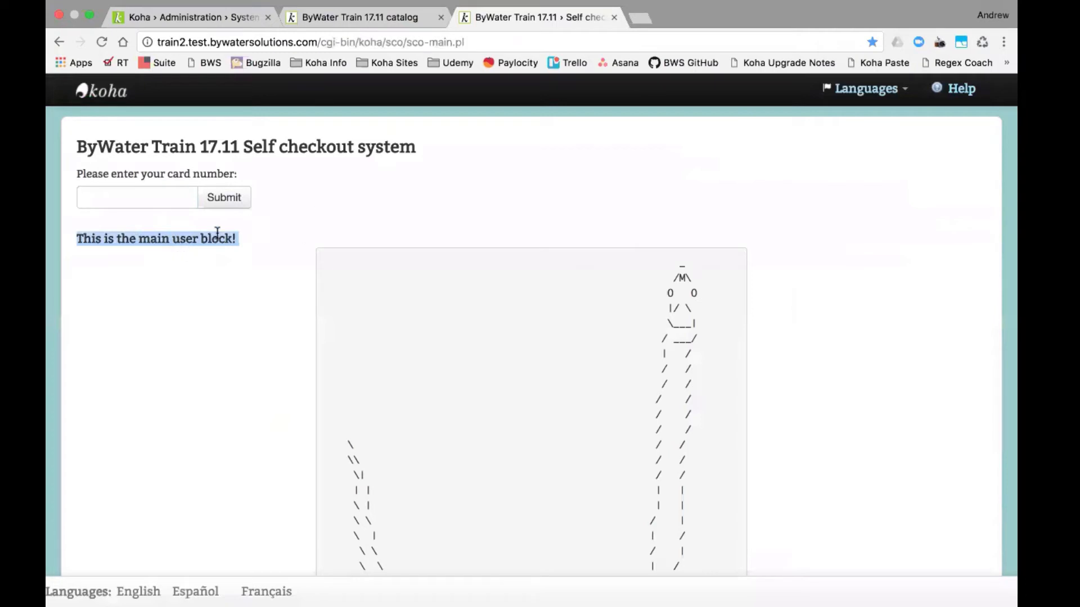
drag(236, 250, 1005, 481)
scroll(717, 406, down, 3)
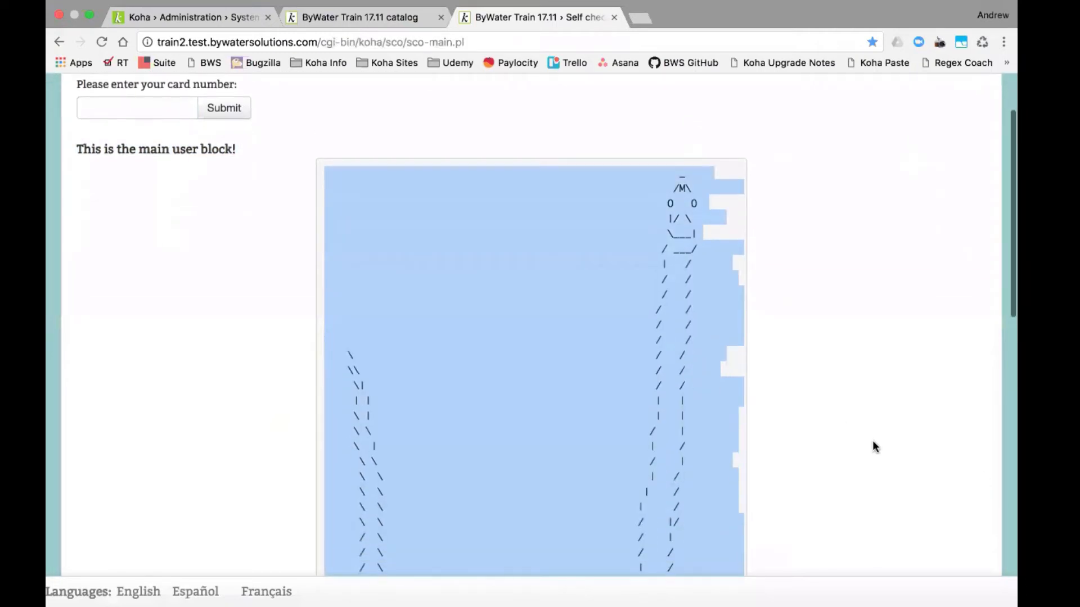
click(872, 447)
scroll(875, 444, down, 5)
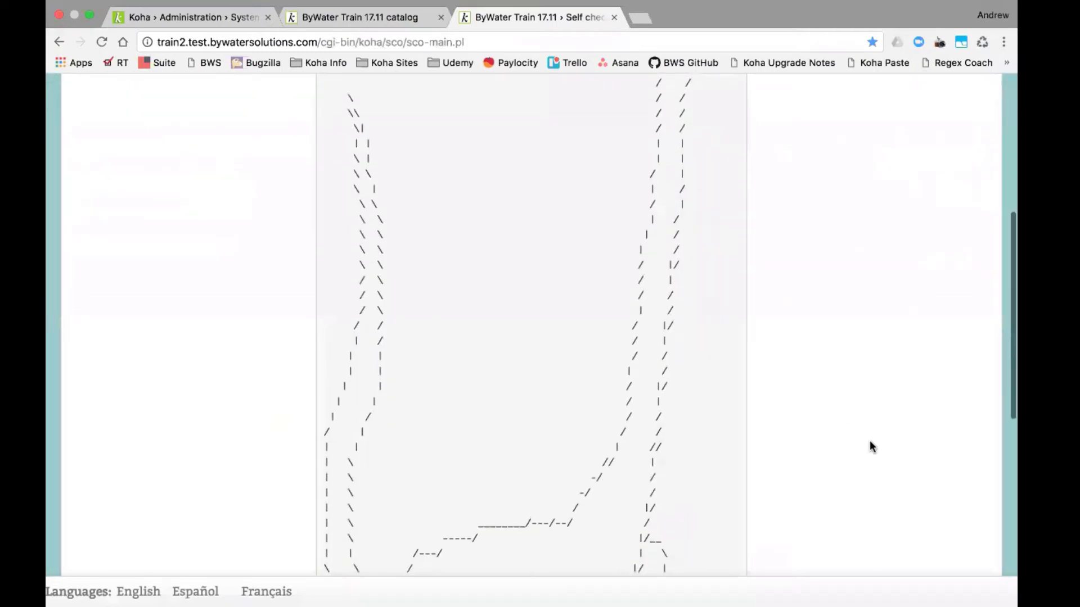
scroll(885, 371, down, 4)
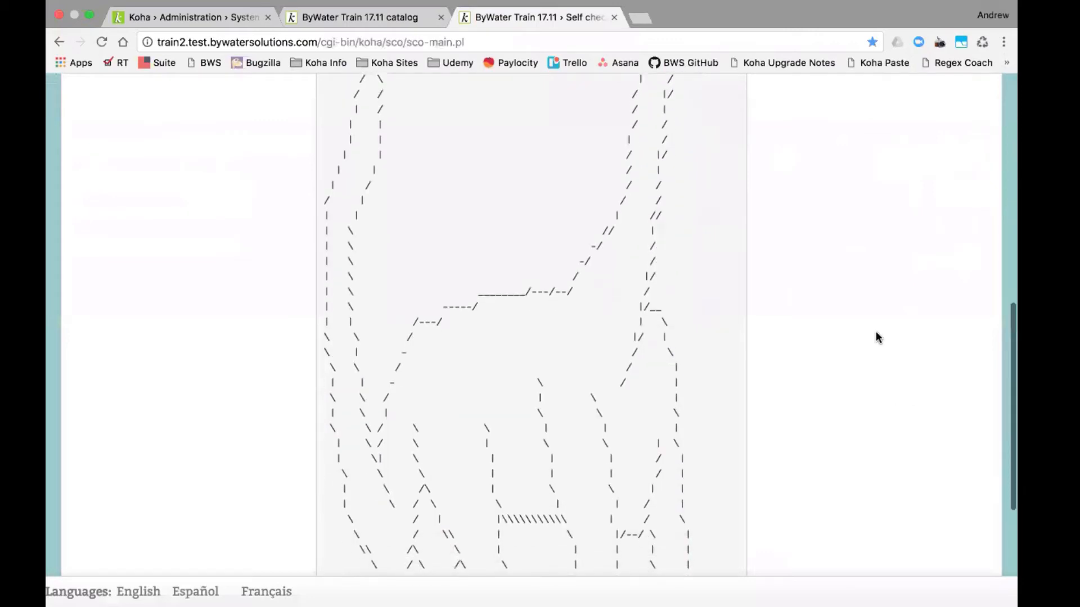
scroll(876, 335, up, 10)
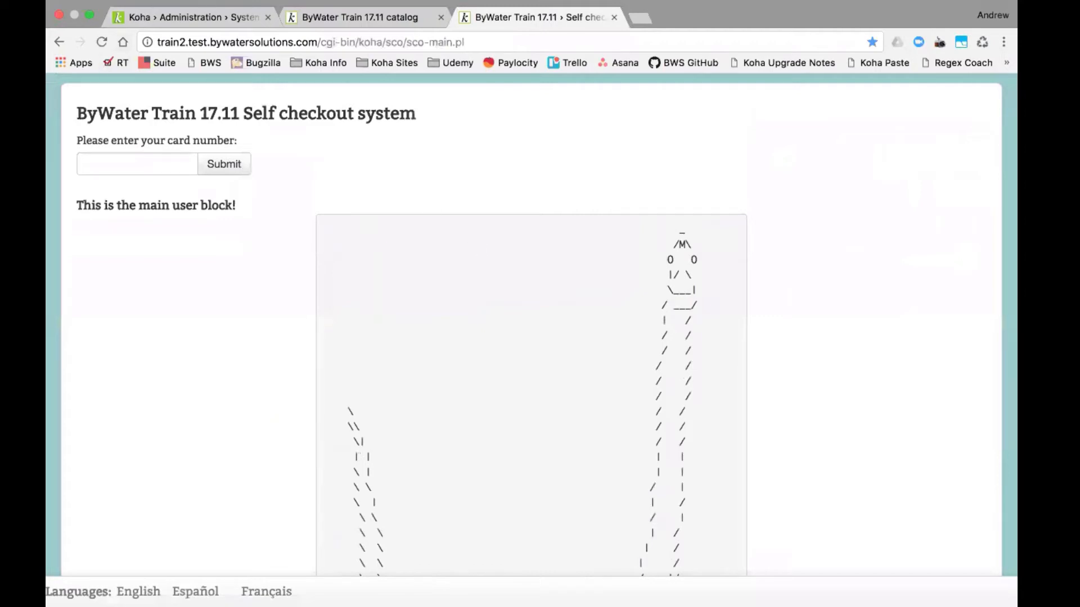
- Compare the SCOMainUserBlock preference page with the self checkout page
click(181, 20)
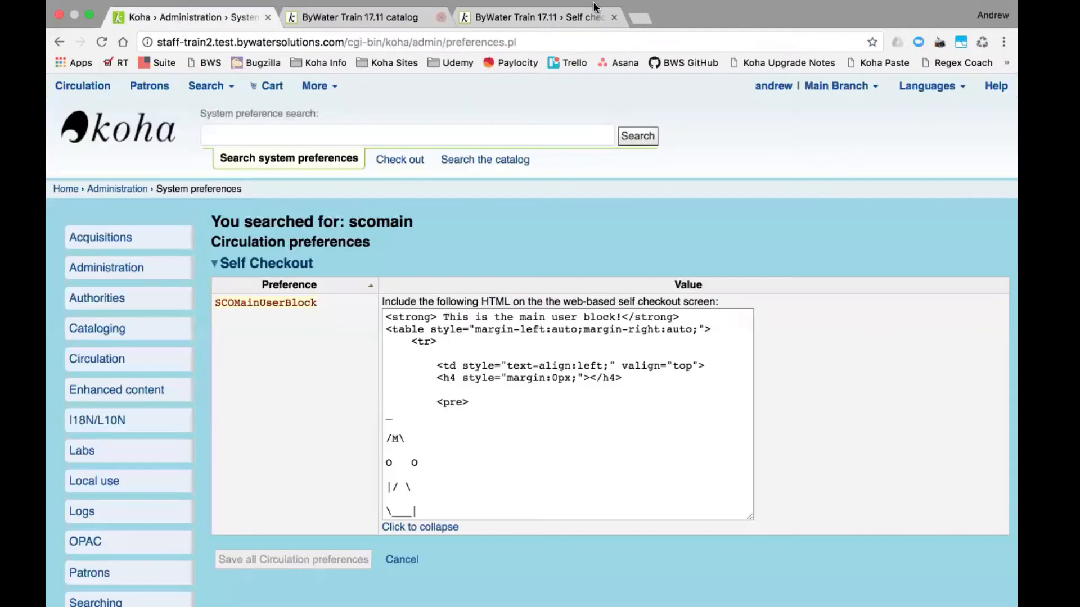
click(545, 18)
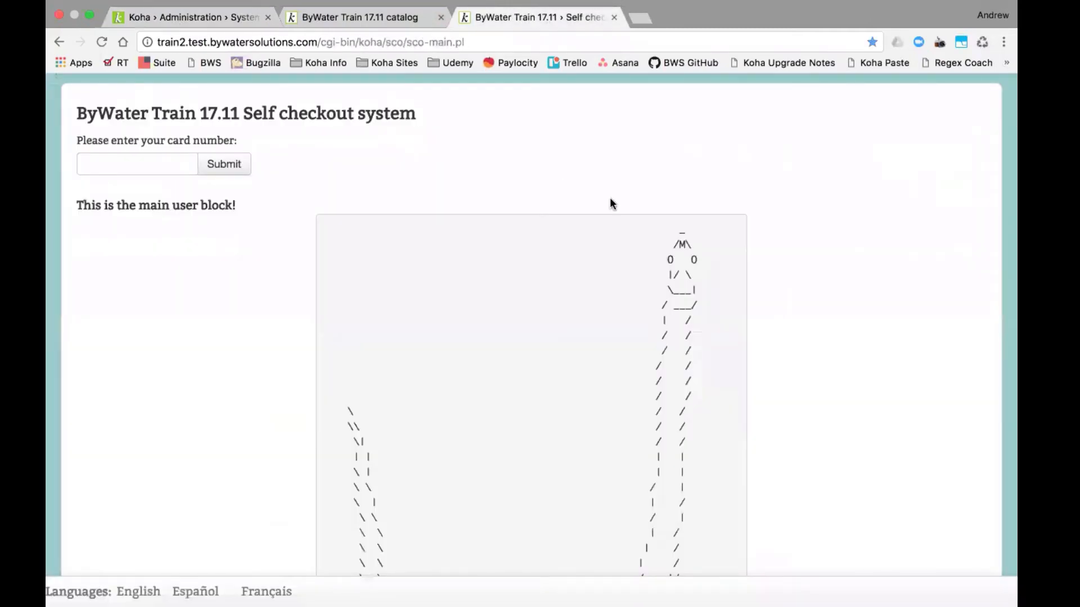
click(189, 15)
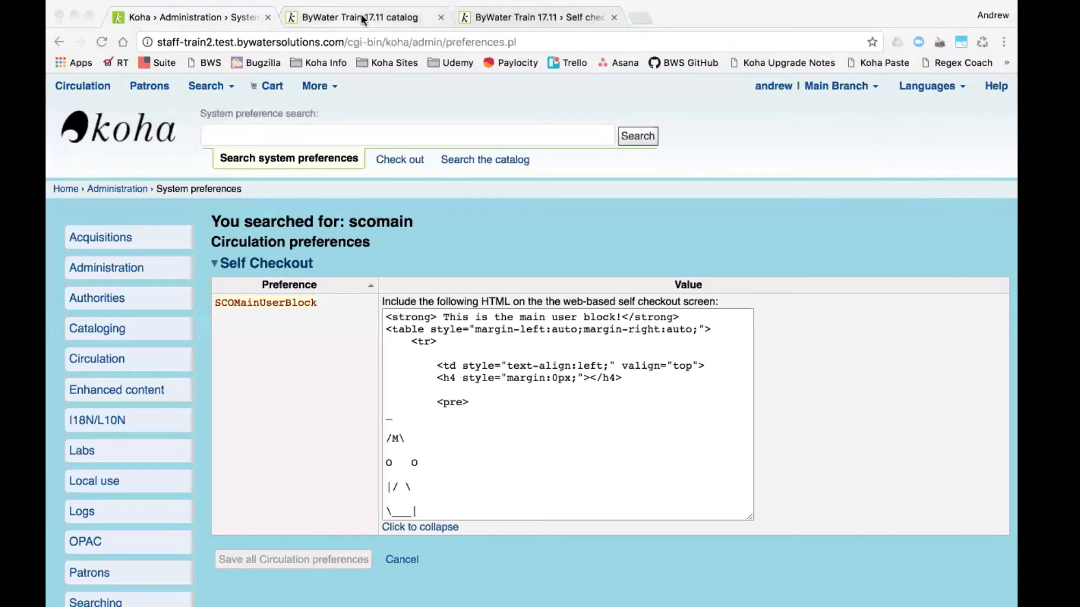
click(536, 17)
click(536, 17)
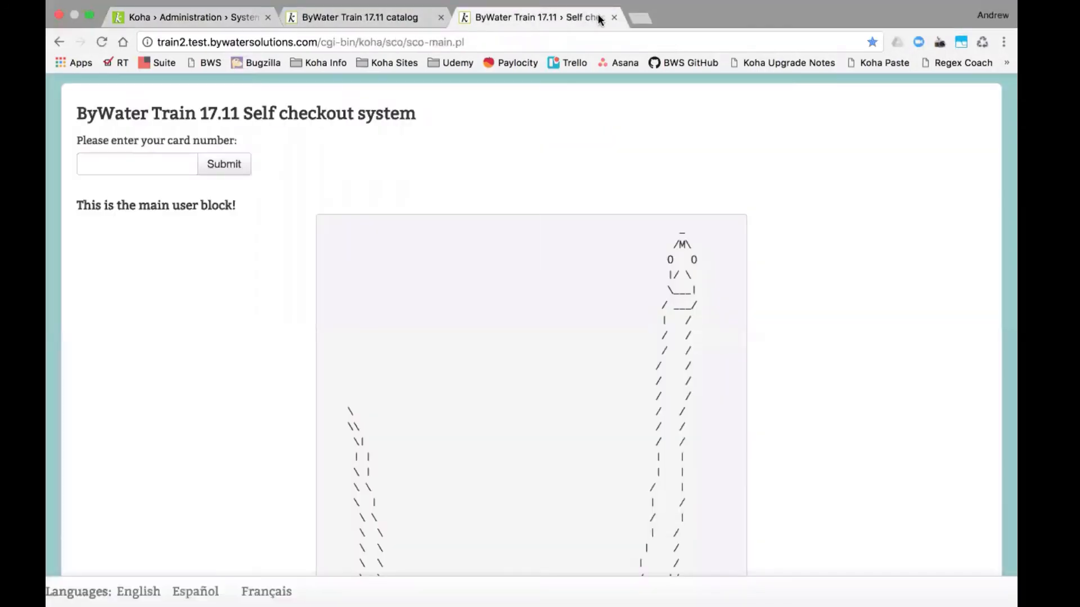
- Close the self checkout page and go to Koha Administration via More in the staff client
click(614, 19)
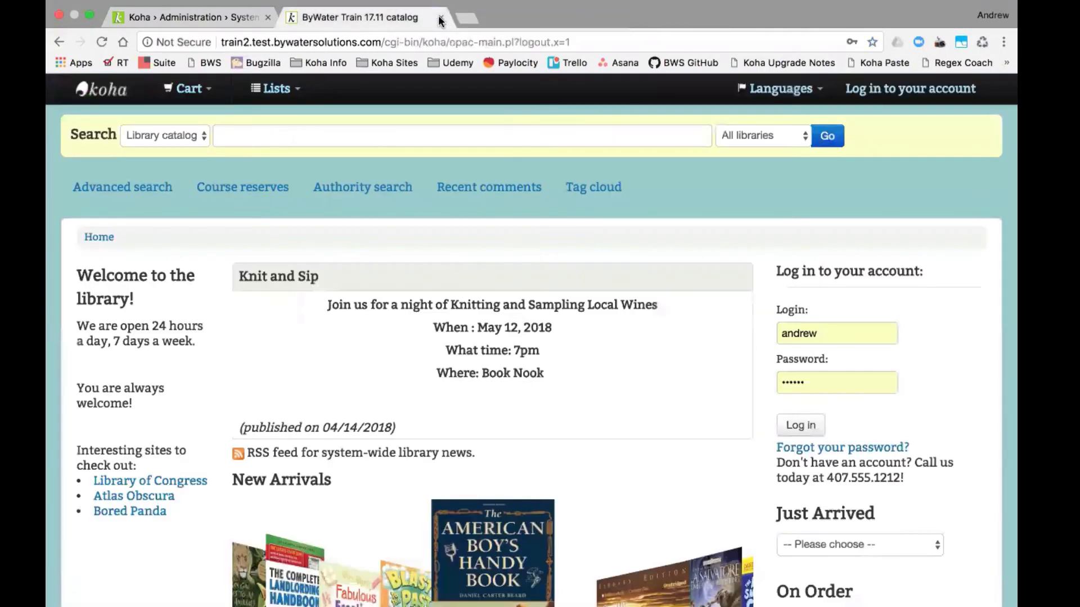
click(193, 16)
click(320, 86)
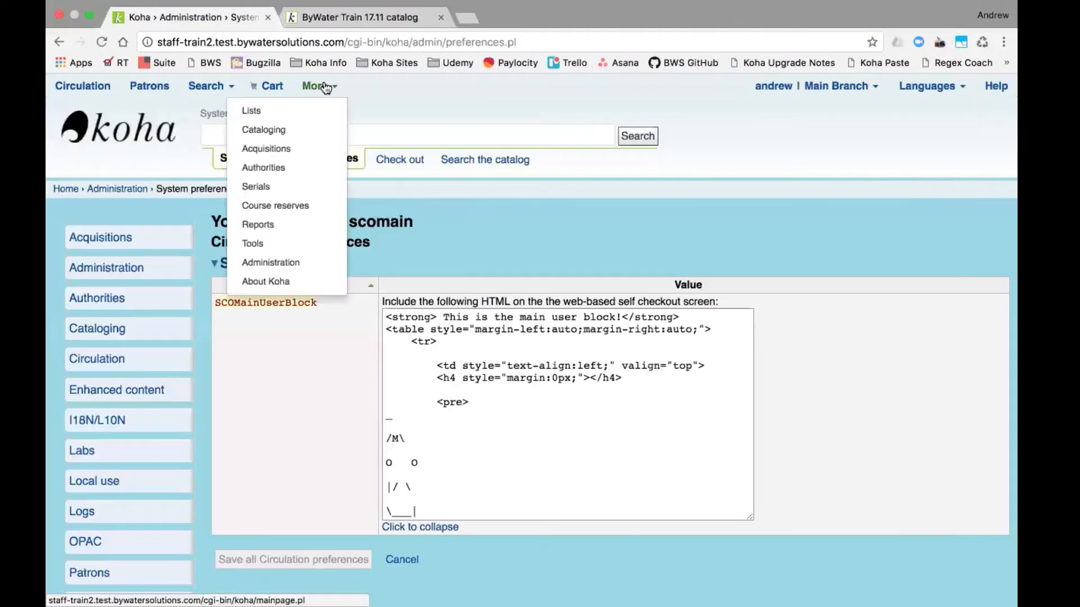
click(284, 265)
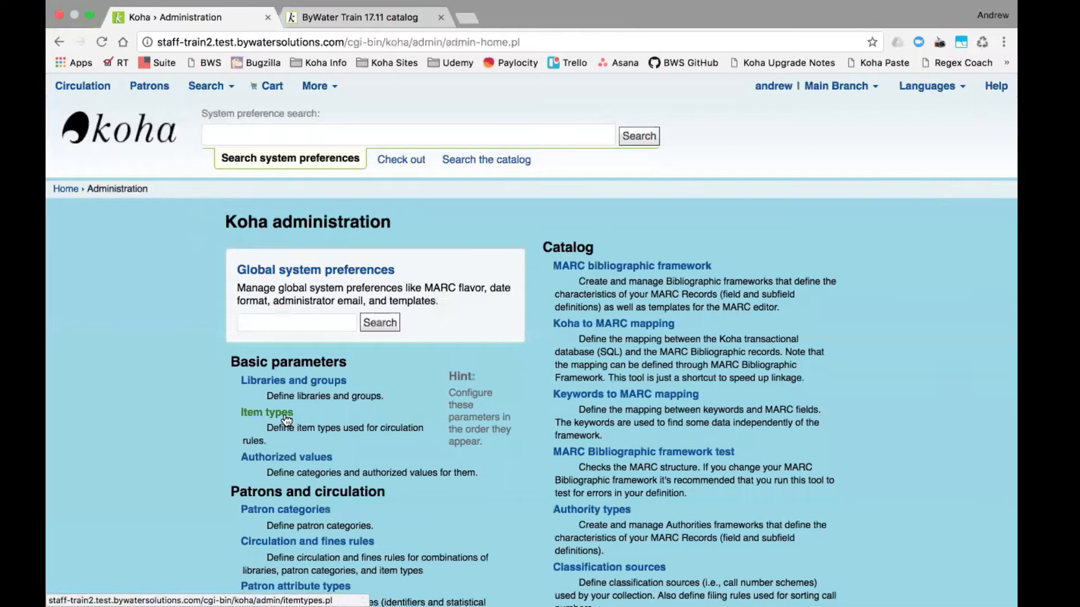
- Open Item types administration and compare processing fees, such as AUDIO 8.00 and GAMES 12.00
click(285, 416)
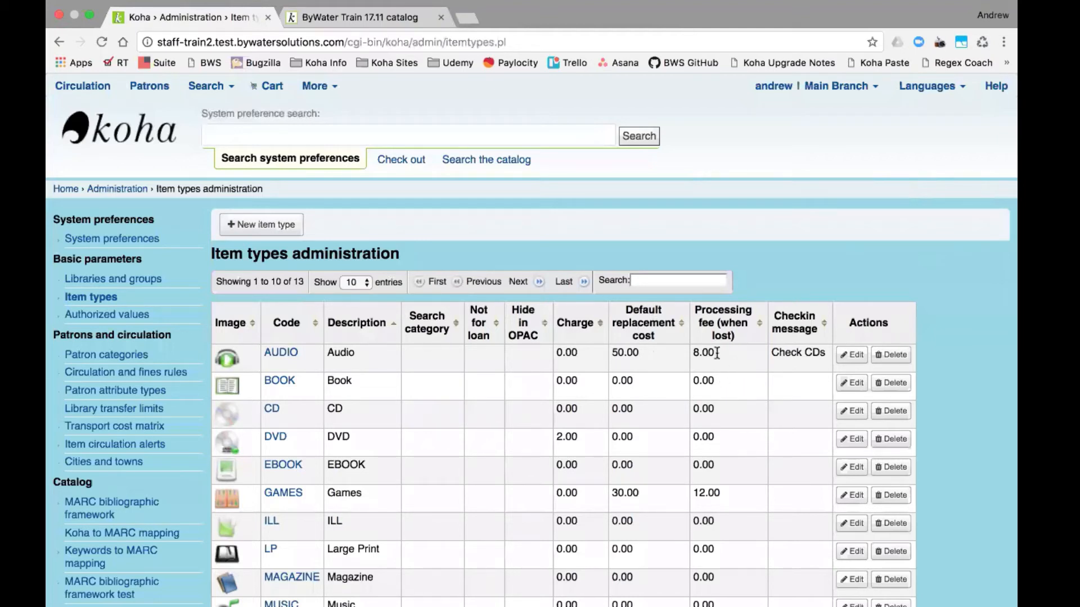
drag(717, 354, 695, 354)
click(710, 494)
scroll(758, 491, down, 5)
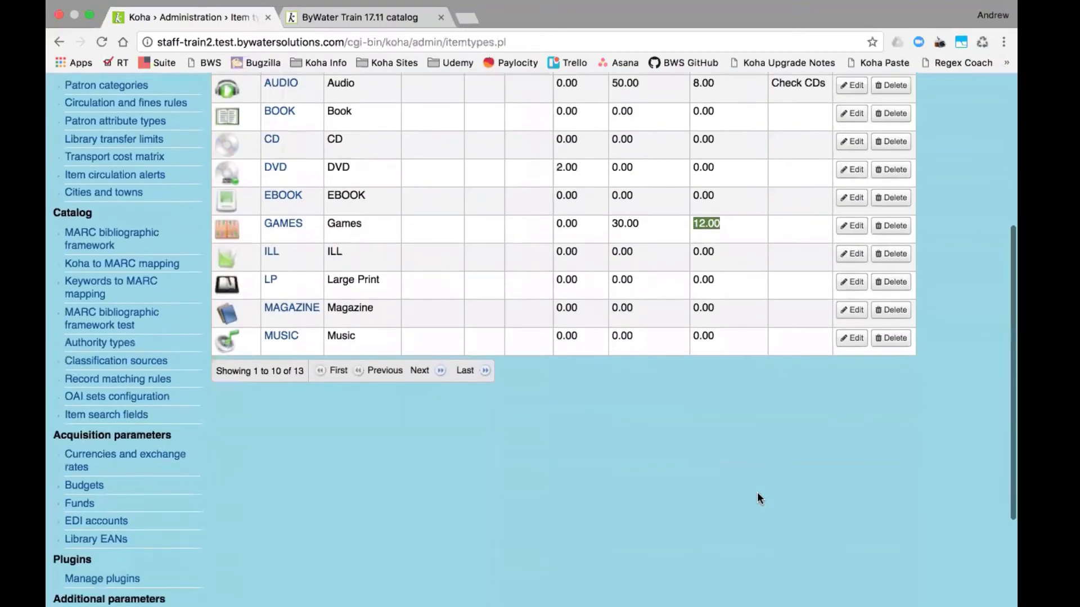
scroll(757, 494, up, 2)
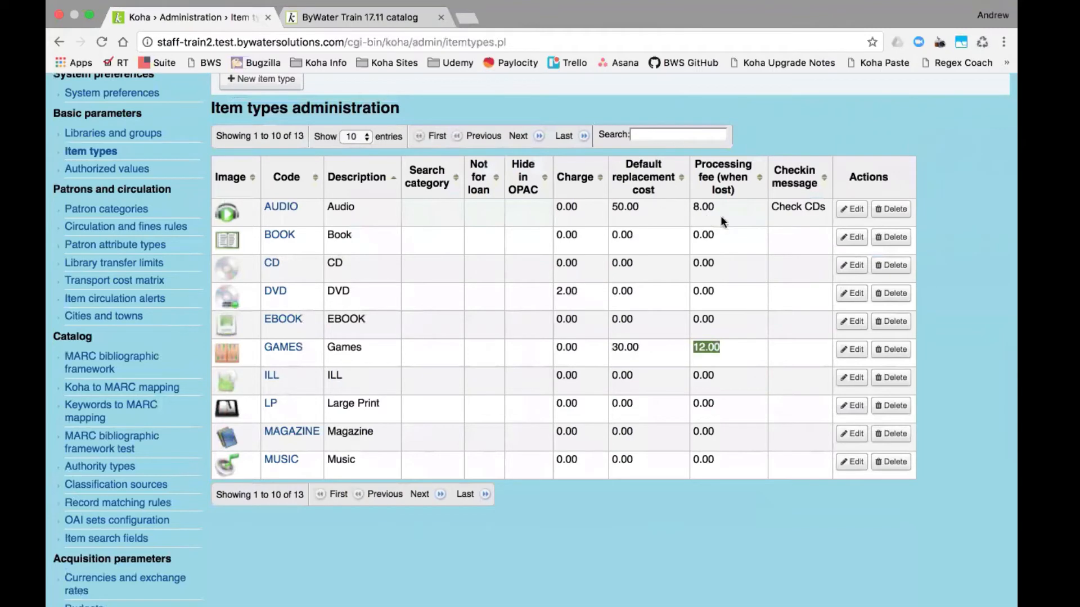
scroll(689, 258, up, 3)
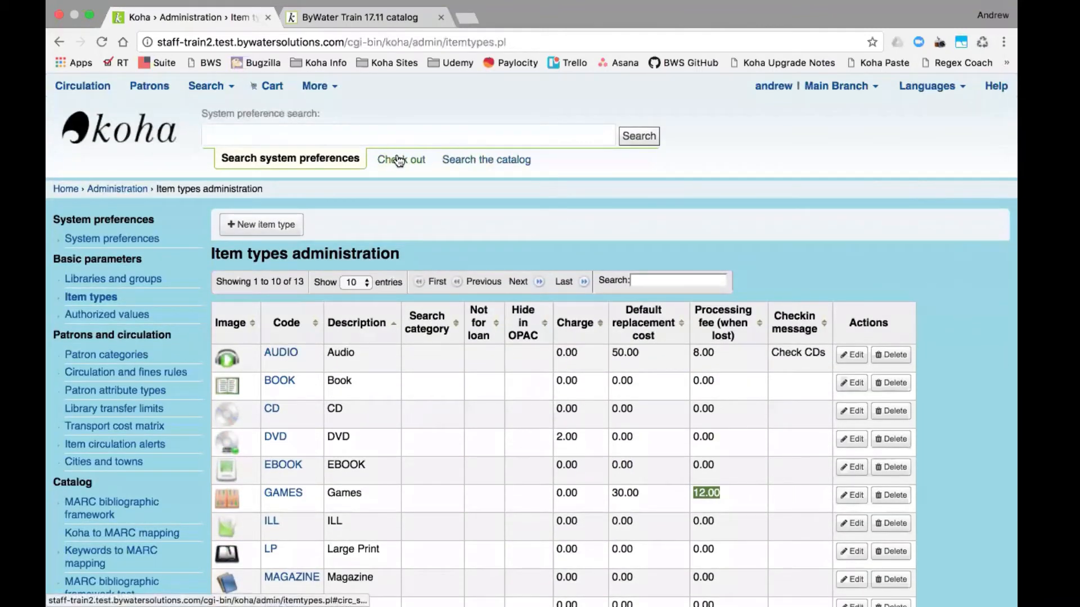
- Find the patron by name with the Check out search and open their checkout page
click(410, 160)
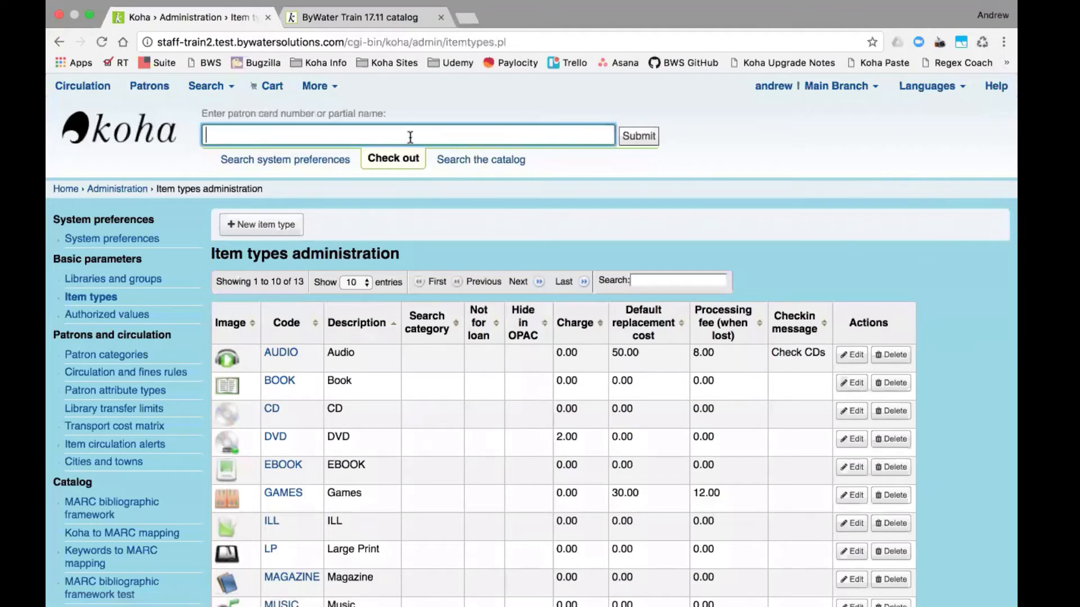
text(andrew)
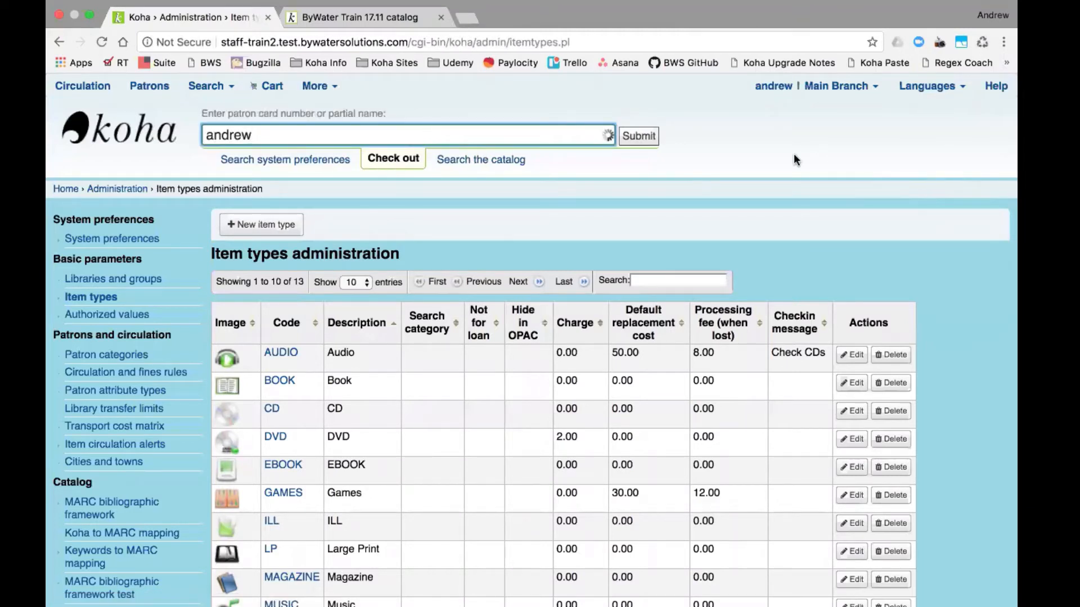
click(628, 141)
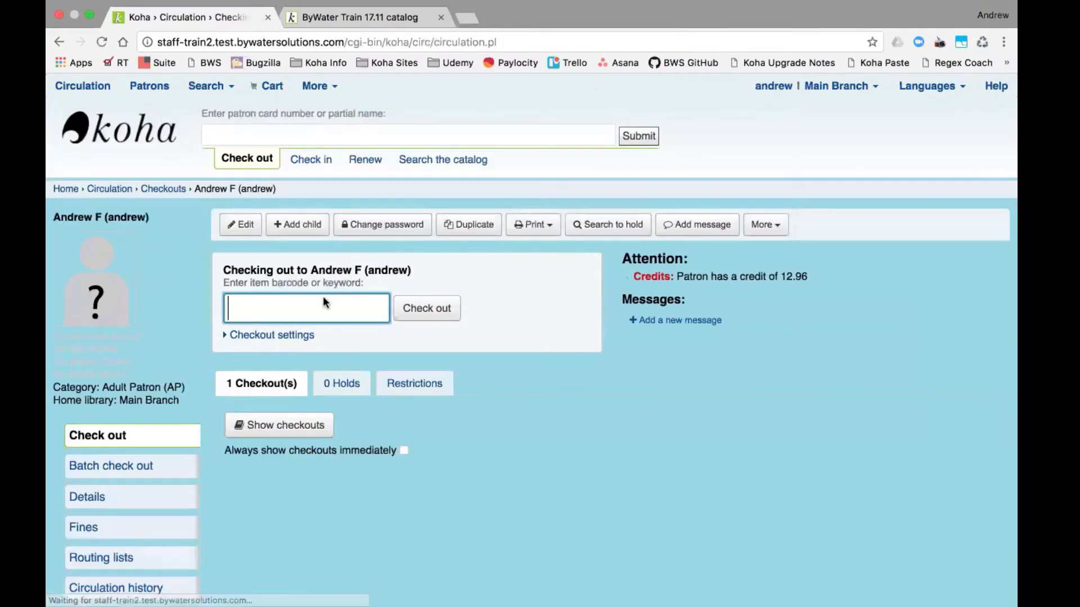
- Open the patron's Fines and review the Account tab's 21 transactions, including the 5.00 processing fee
click(100, 528)
scroll(101, 529, down, 1)
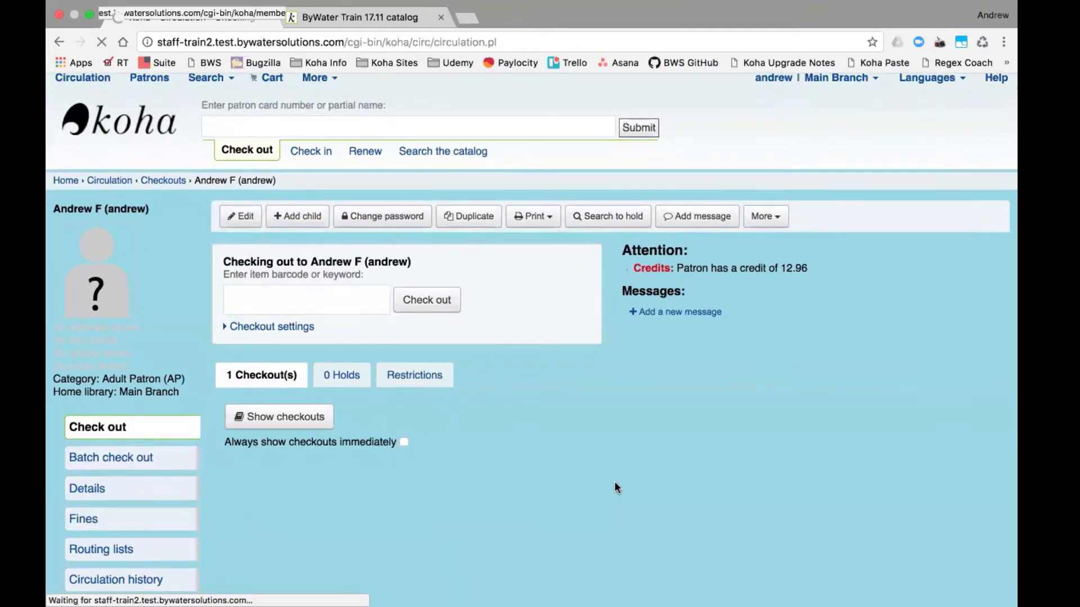
scroll(496, 474, down, 2)
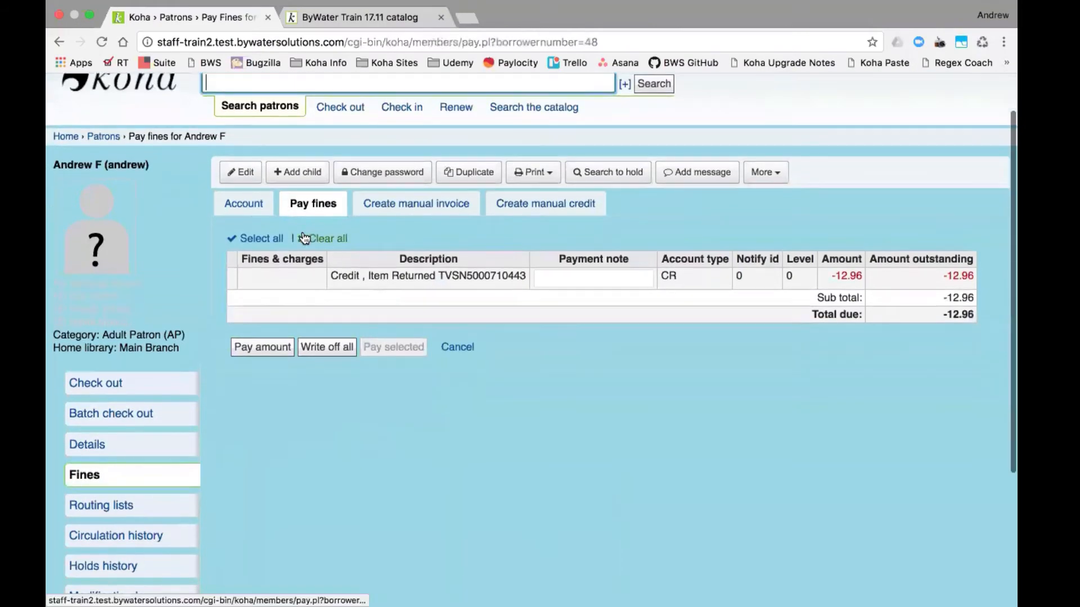
click(250, 206)
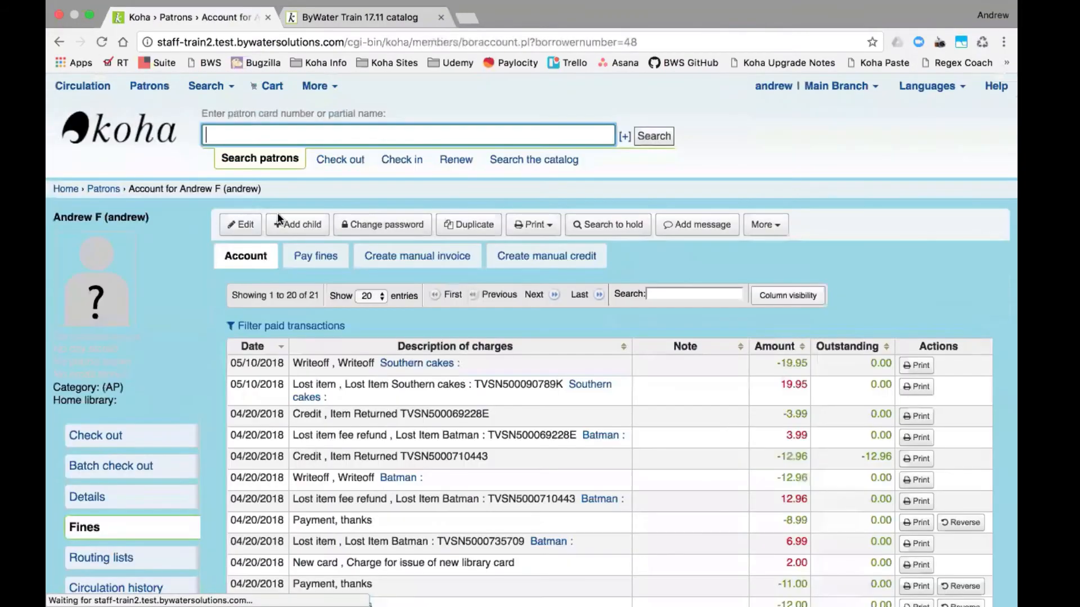
scroll(471, 499, down, 2)
scroll(470, 498, down, 5)
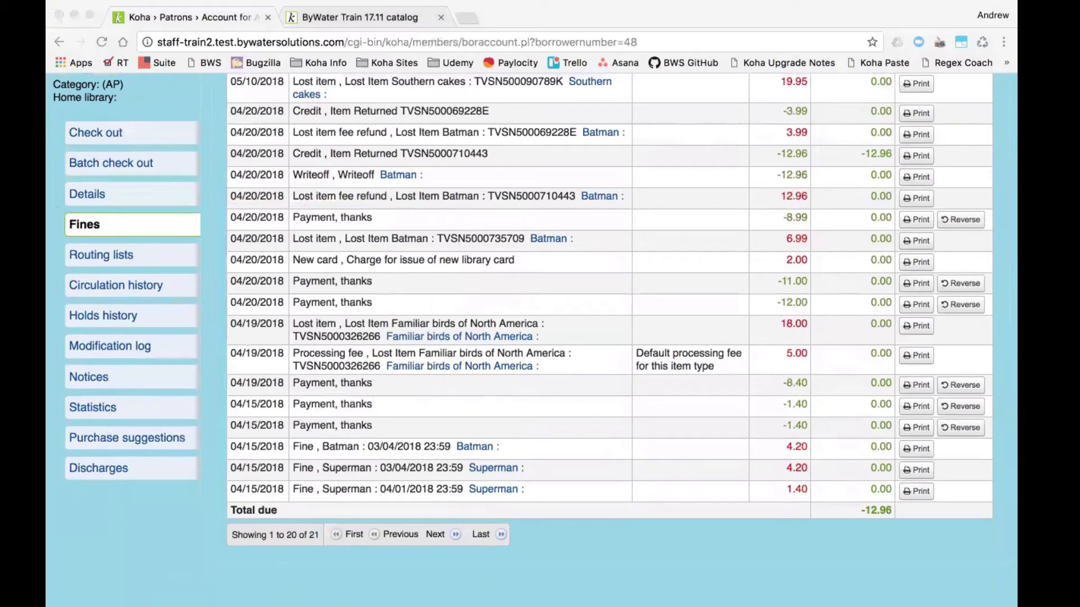
scroll(377, 217, up, 5)
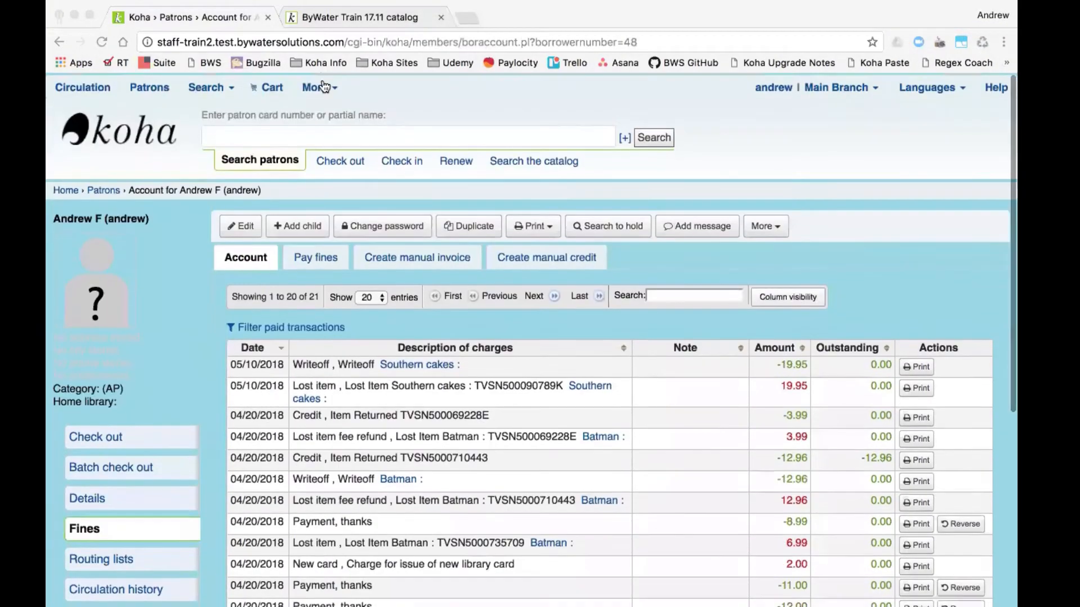
- Search Administration preferences for 'usedefaultreplace' and keep useDefaultReplacementCost on use
click(324, 86)
click(320, 85)
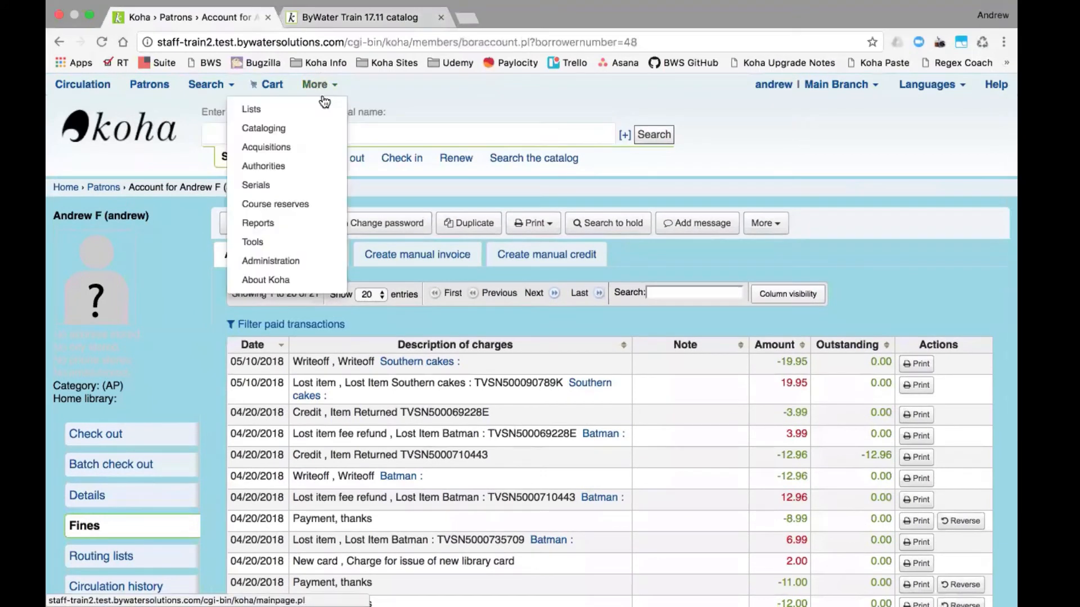
click(290, 260)
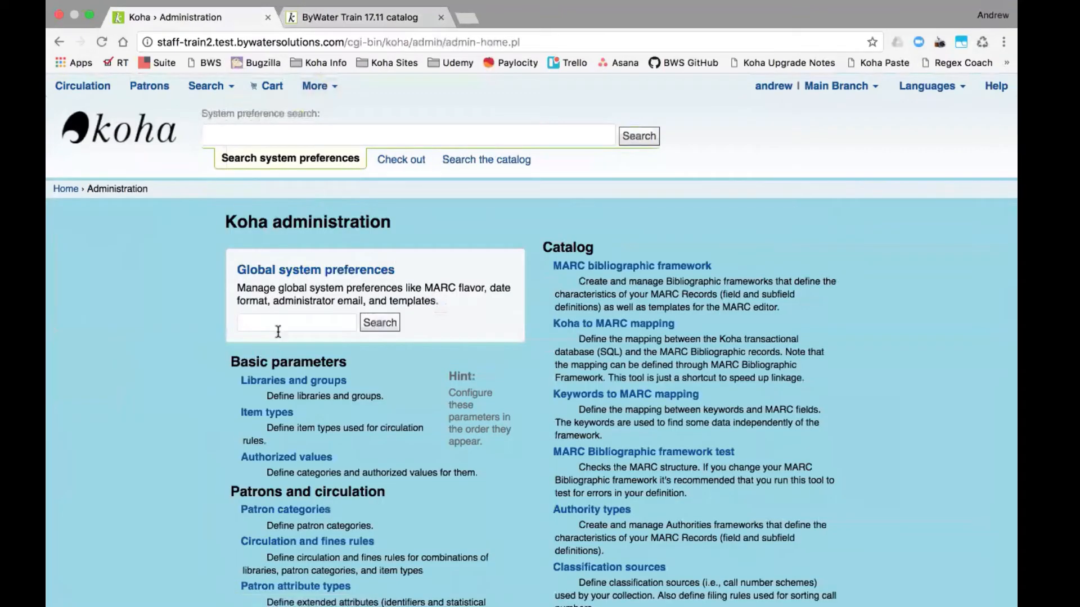
click(278, 331)
text(use)
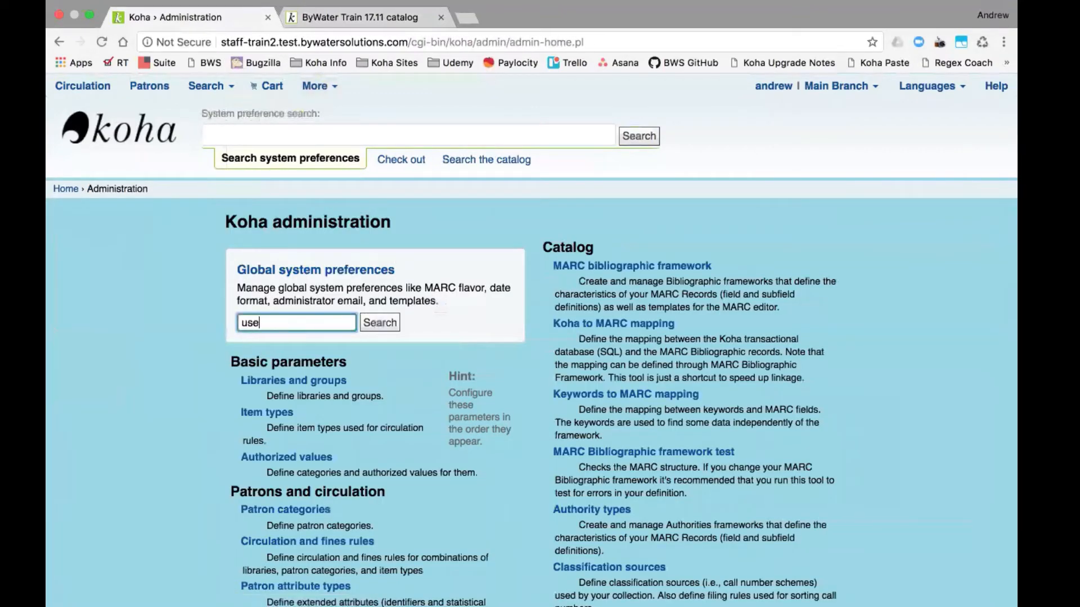
text(defaultreplace)
key(Return)
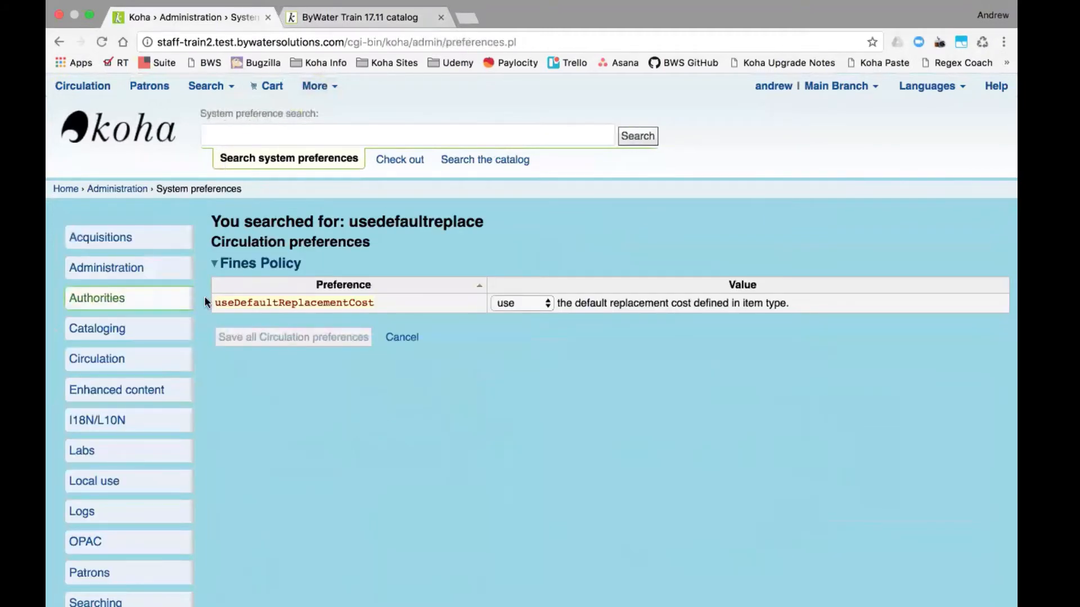
click(547, 306)
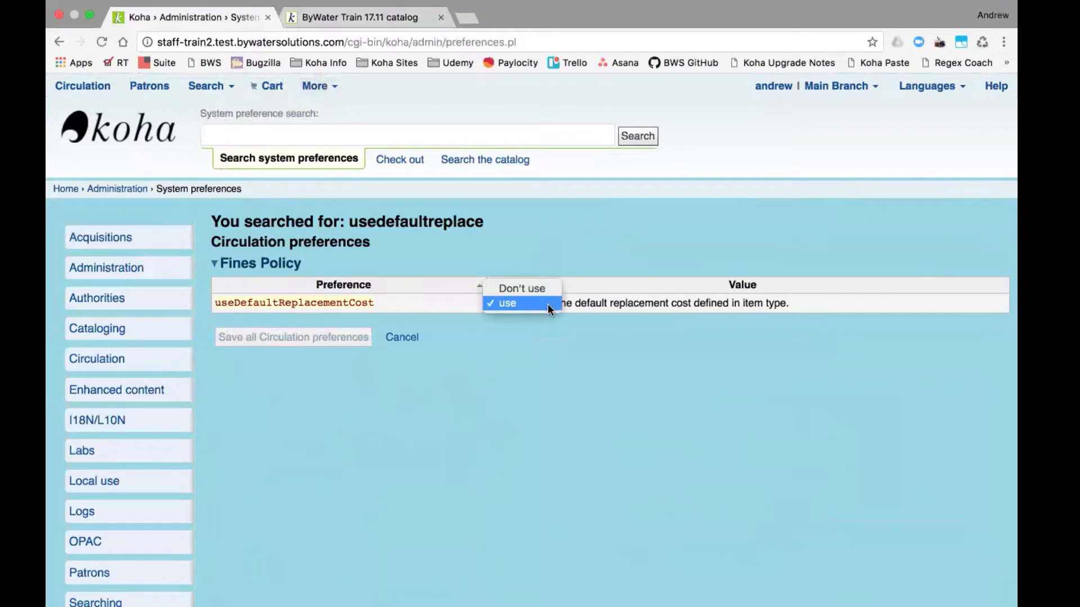
click(548, 304)
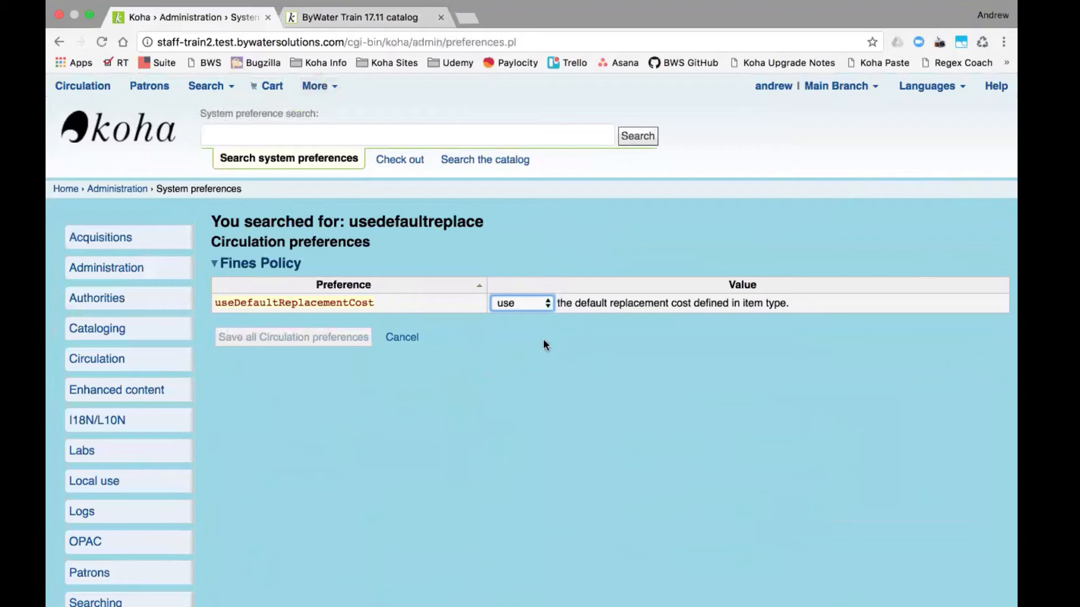
- Search preferences for 'processingfee' and open the ProcessingFeeNote 'Cost for Processing of Item' for editing
click(349, 140)
text(proc)
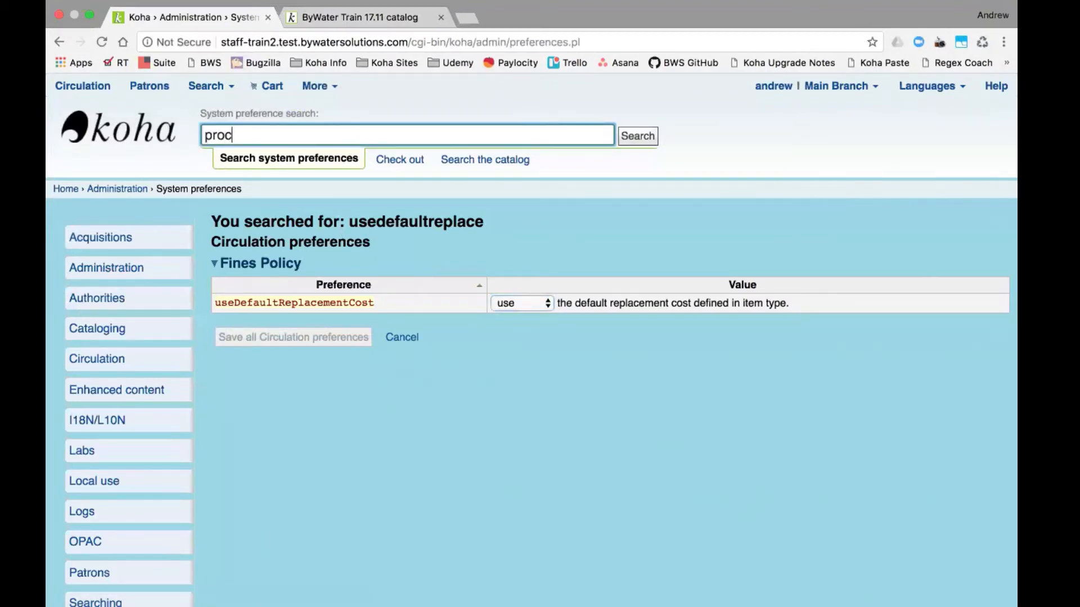
text(essingfee)
key(Return)
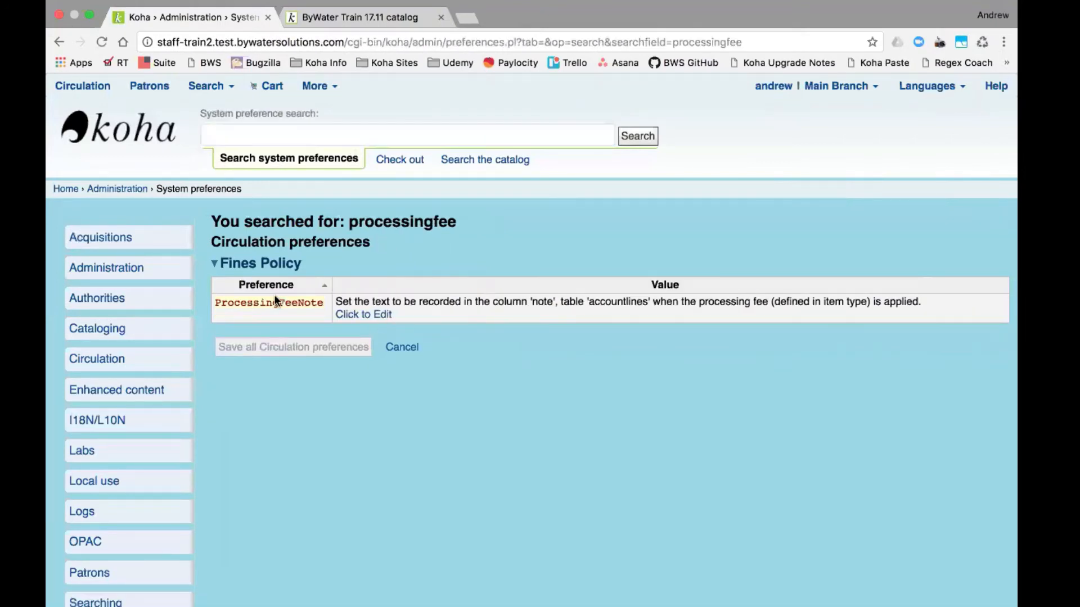
click(376, 315)
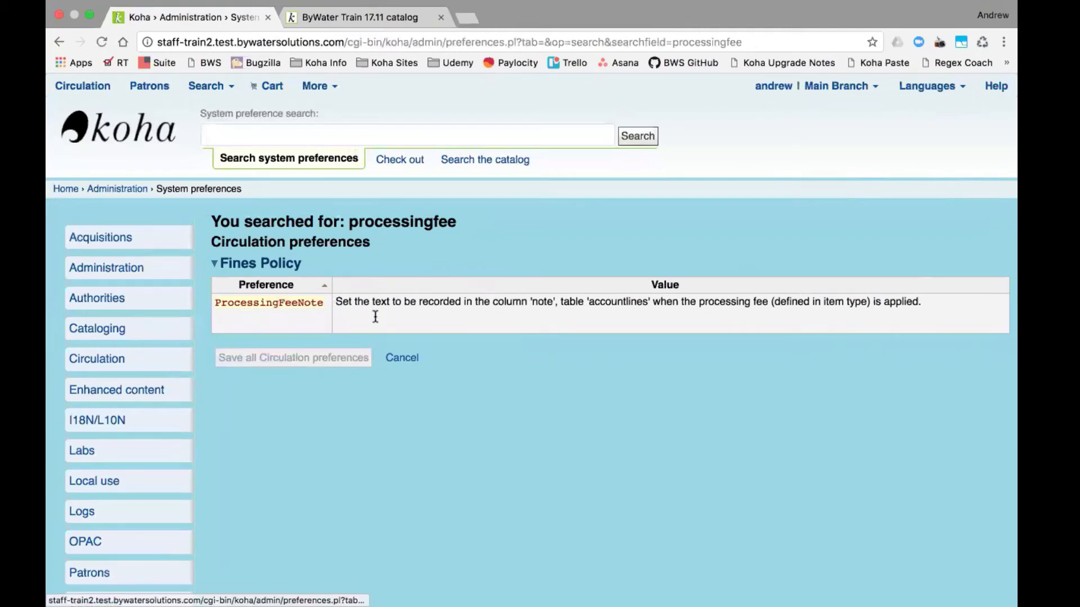
click(526, 320)
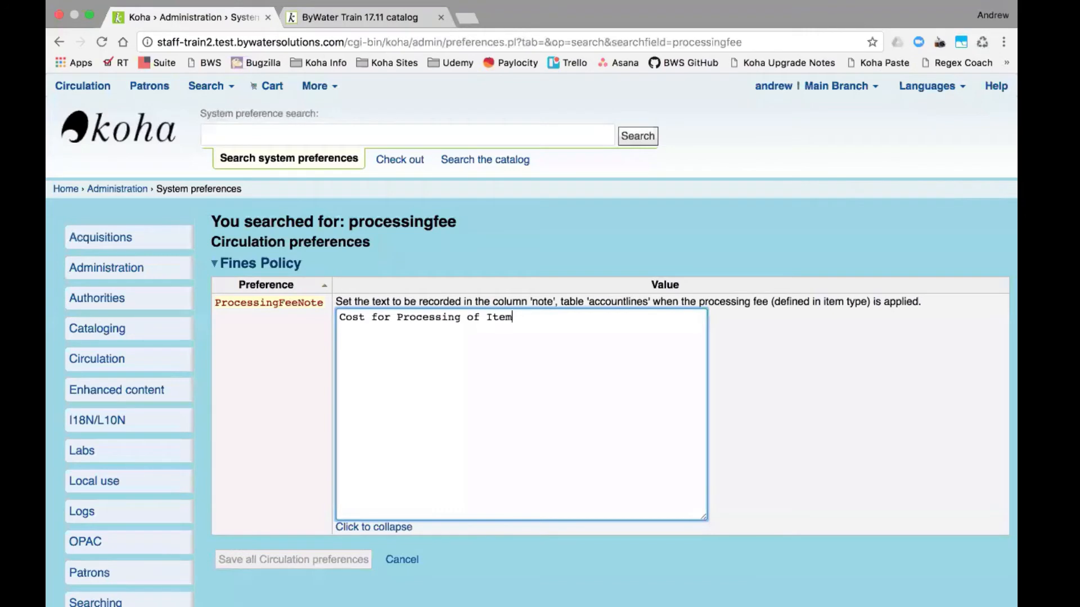
- Switch windows and return to the Koha administration page
key(super+Tab)
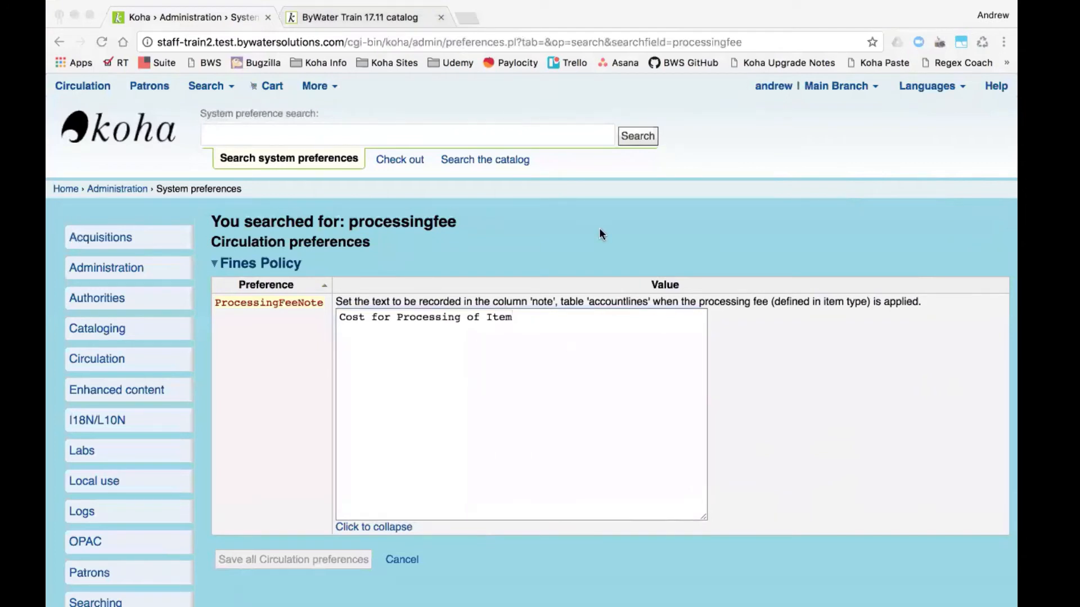
key(super+Tab)
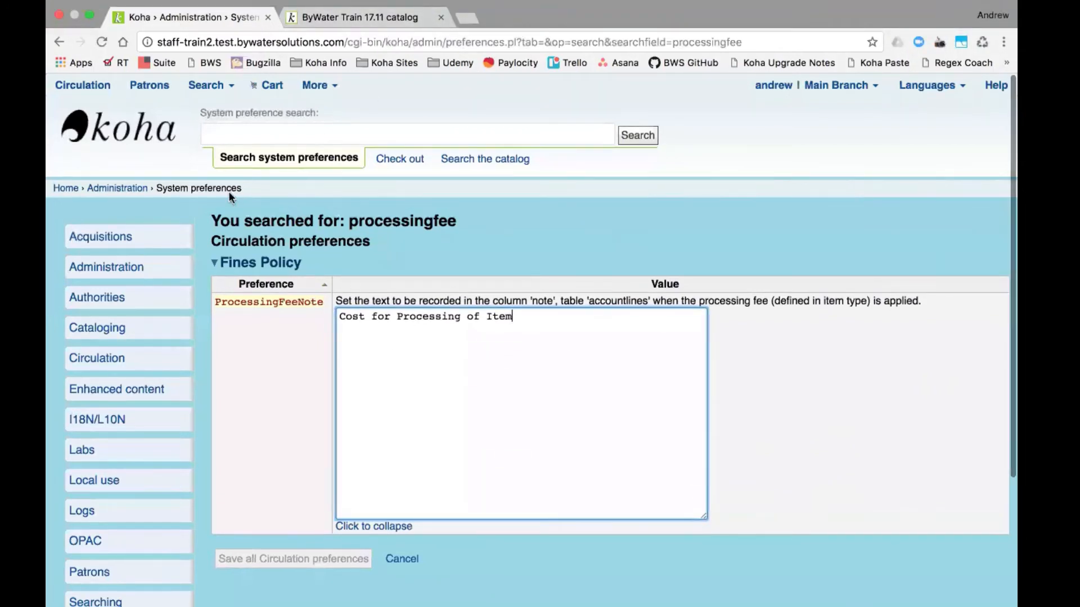
click(117, 189)
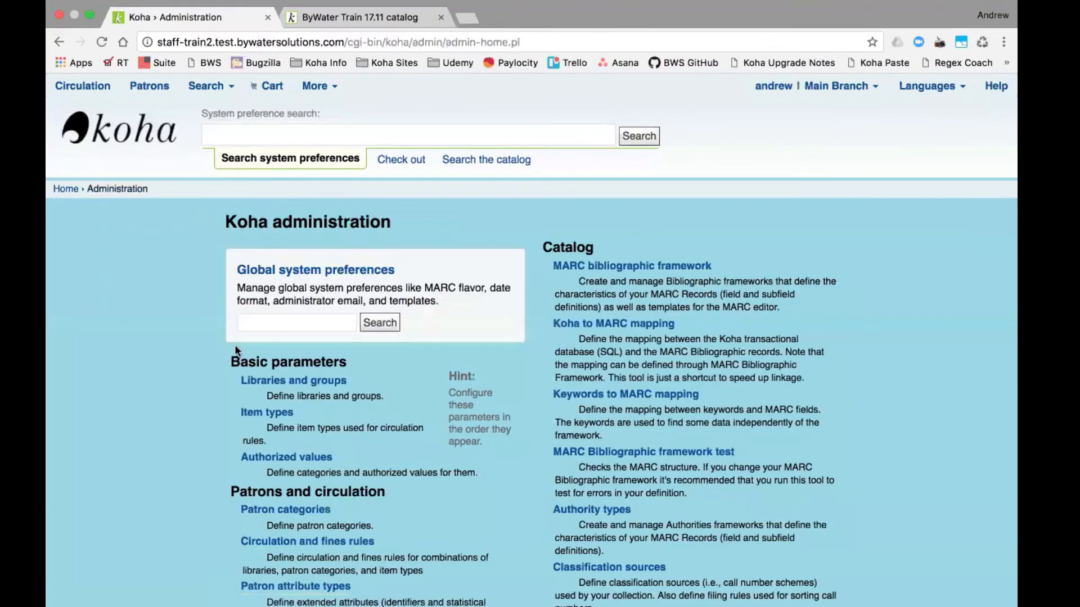
- Open Circulation and fines rules and scroll across the rules table
scroll(123, 451, down, 1)
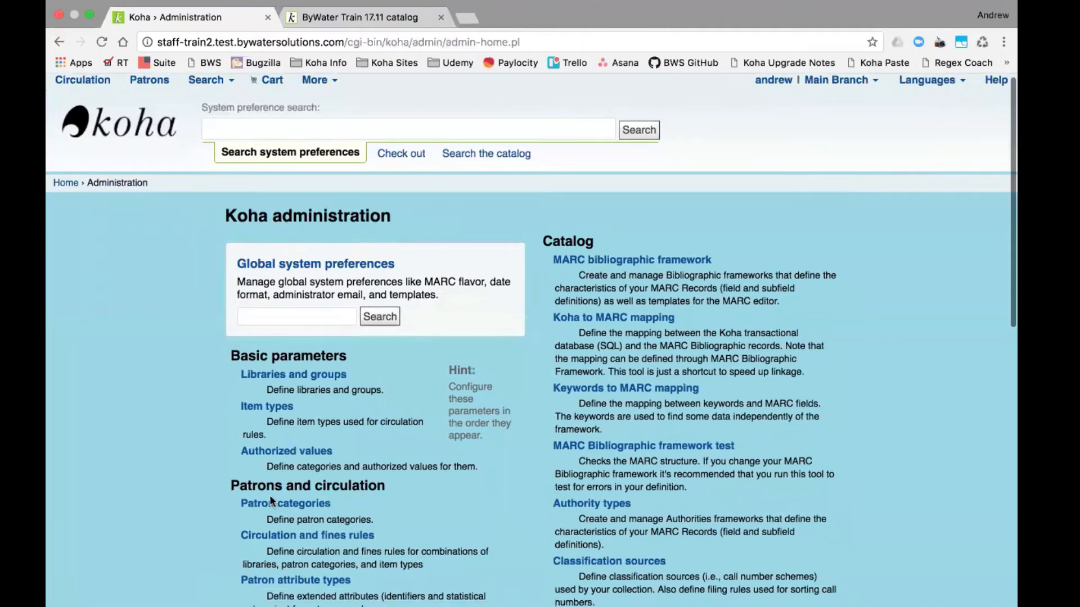
click(308, 531)
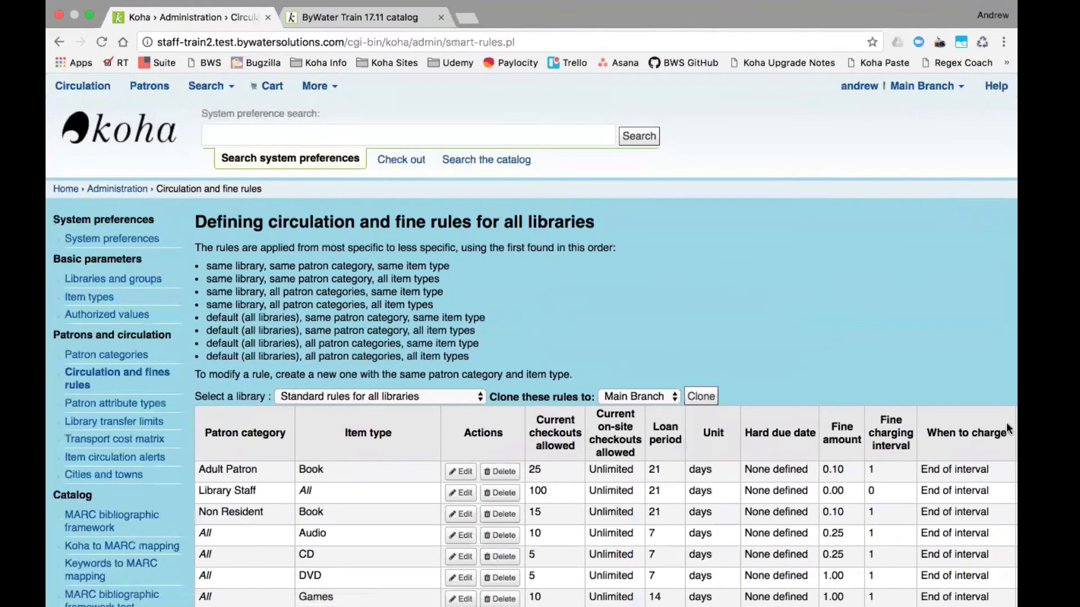
scroll(931, 312, right, 5)
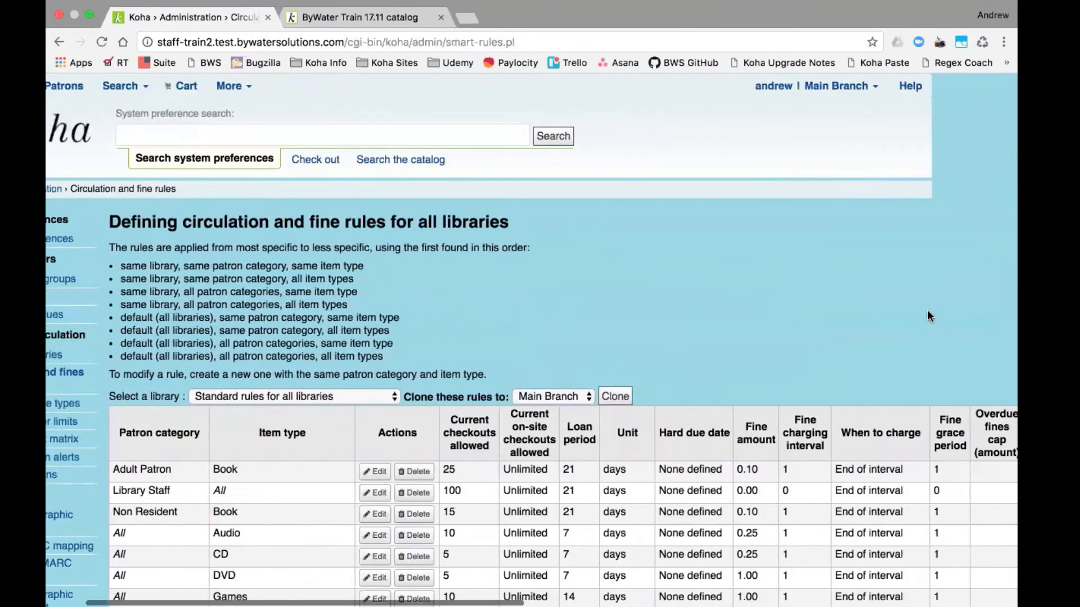
scroll(928, 312, right, 10)
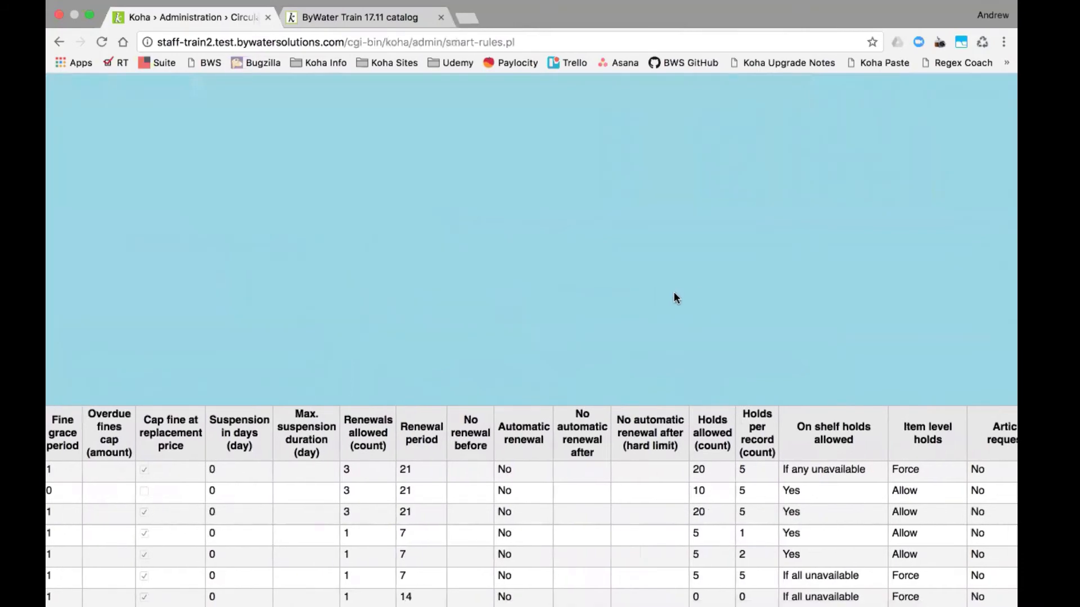
scroll(674, 293, right, 3)
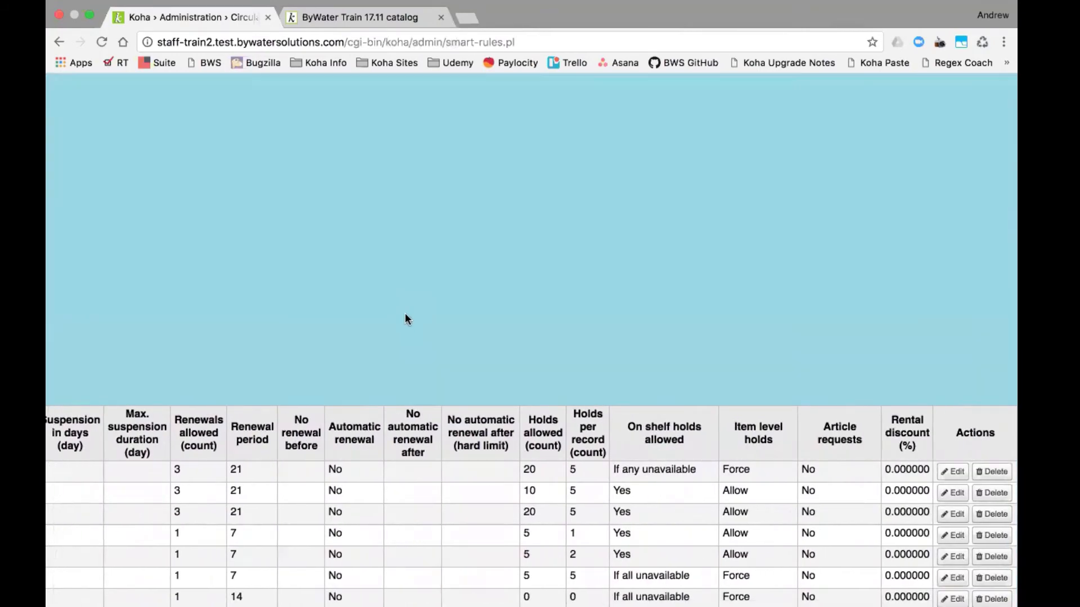
scroll(404, 316, down, 5)
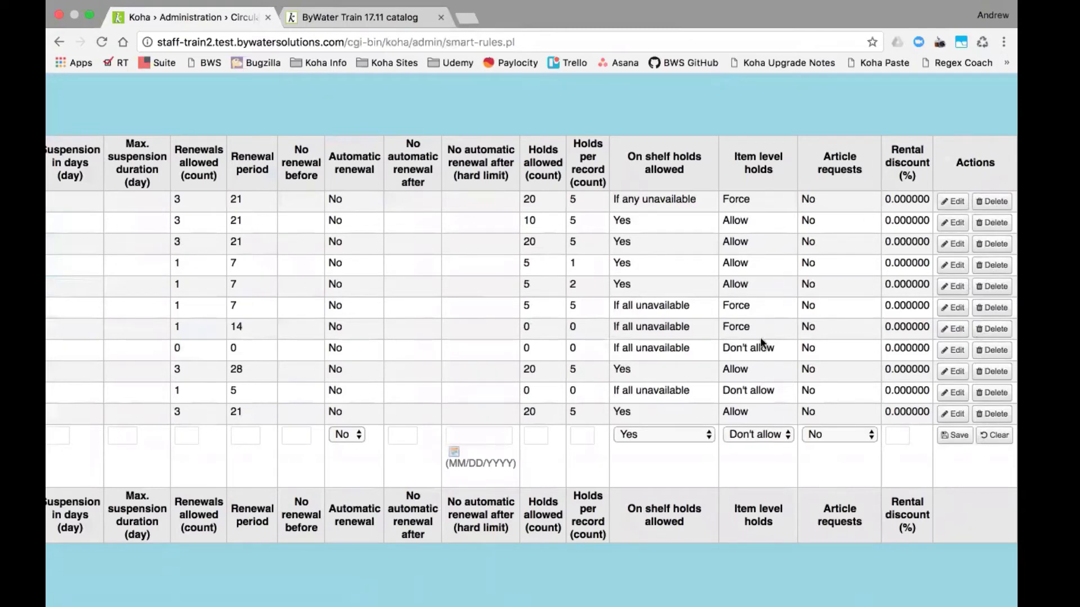
scroll(477, 322, left, 15)
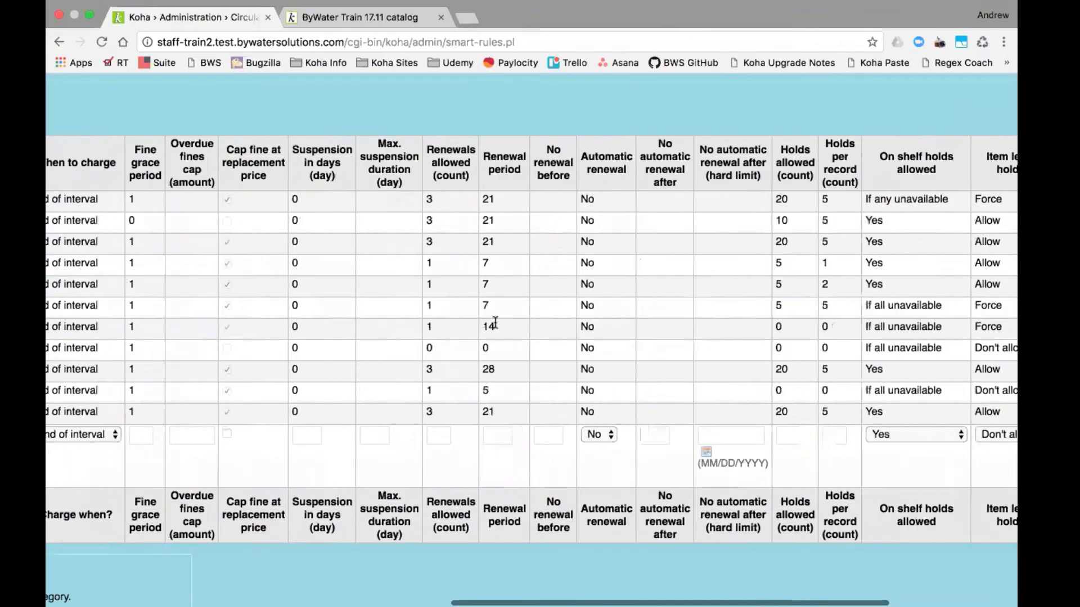
scroll(268, 415, left, 2)
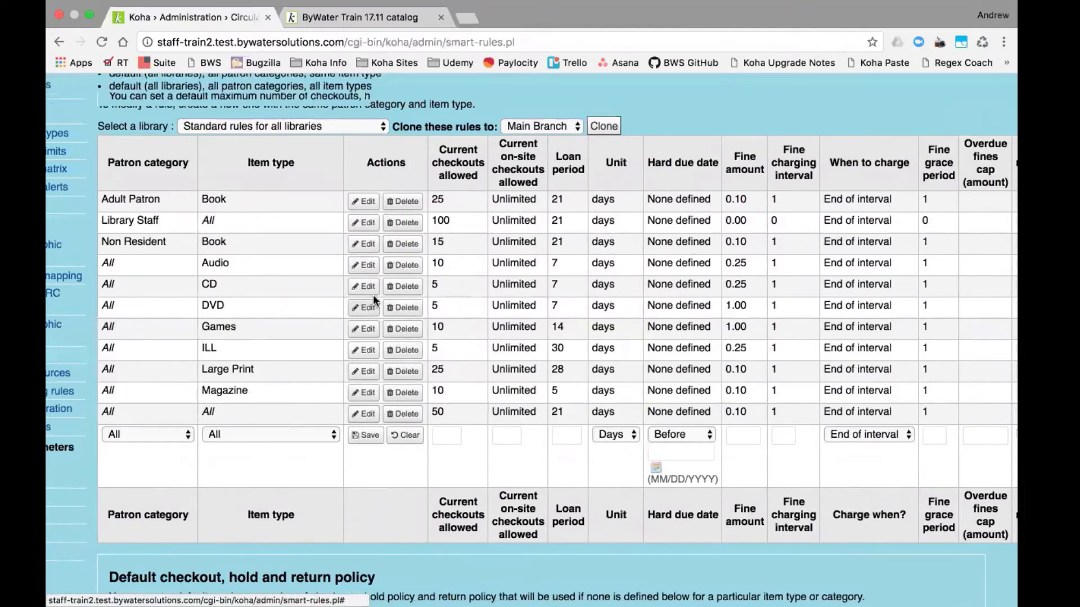
- Load the DVD circulation rule for editing, then return to the staff client home page
click(366, 308)
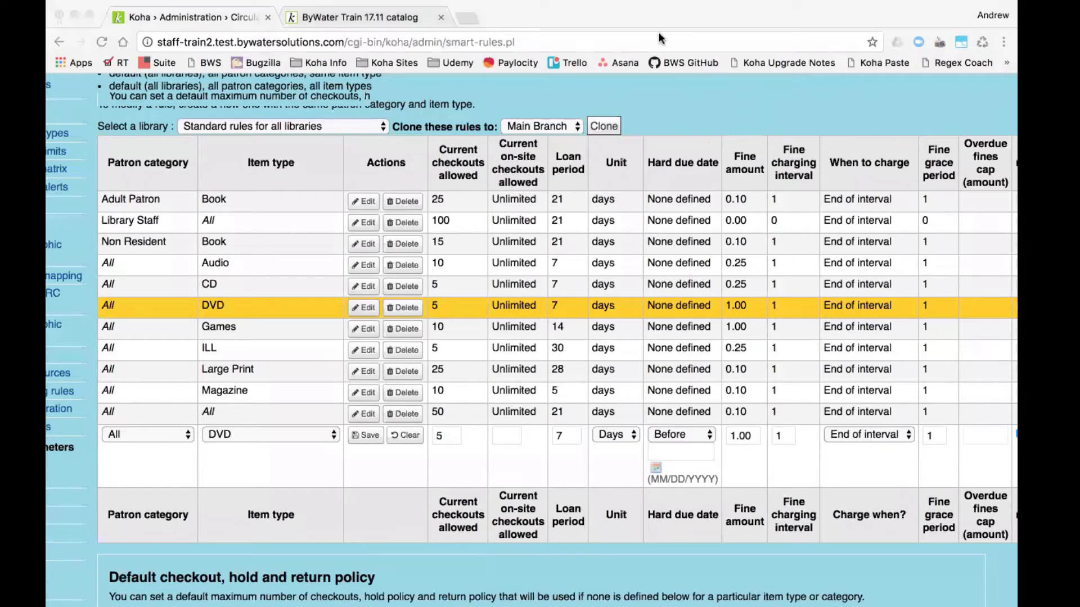
scroll(532, 337, up, 5)
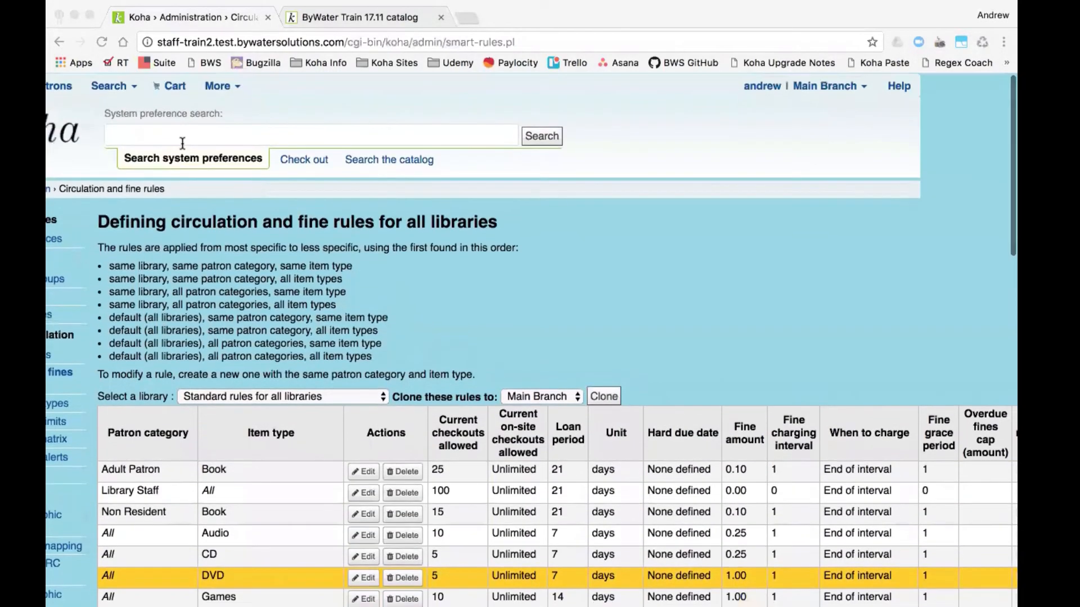
click(61, 132)
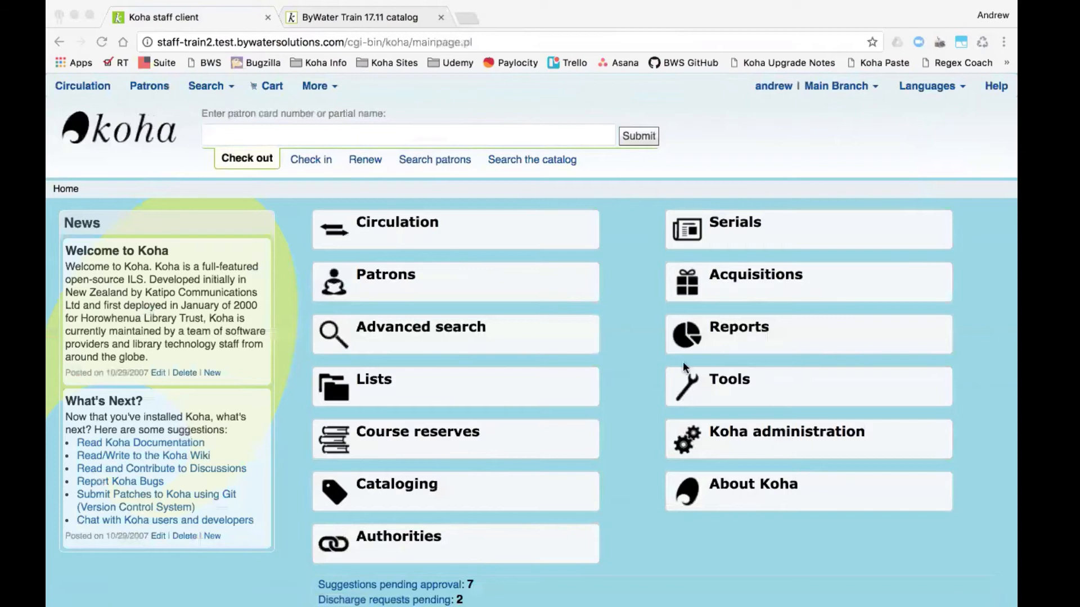
click(378, 8)
- In the public catalog, search for 'batman'
click(626, 28)
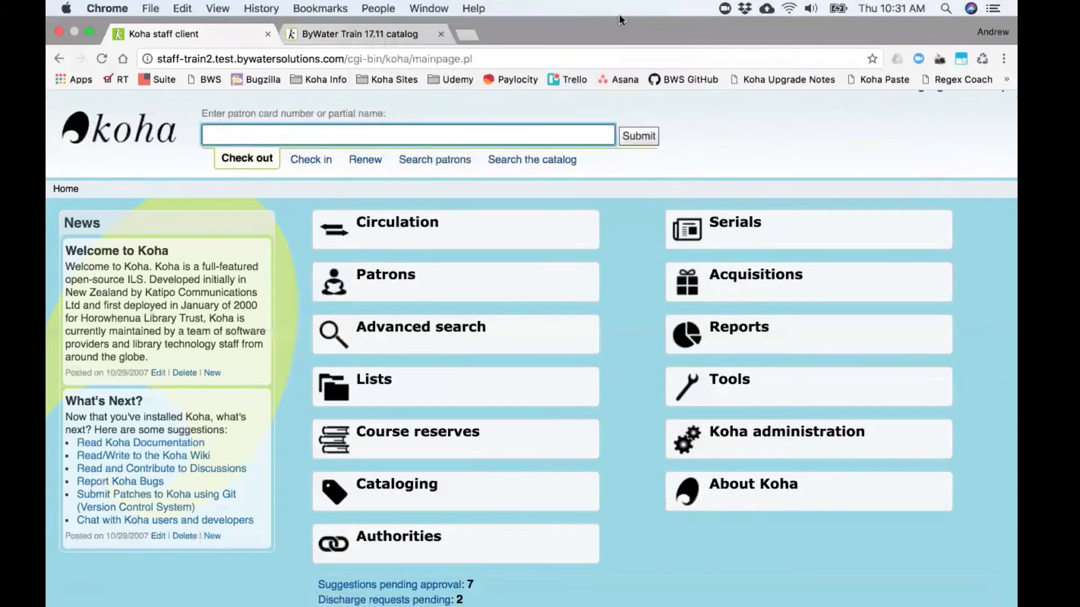
click(386, 33)
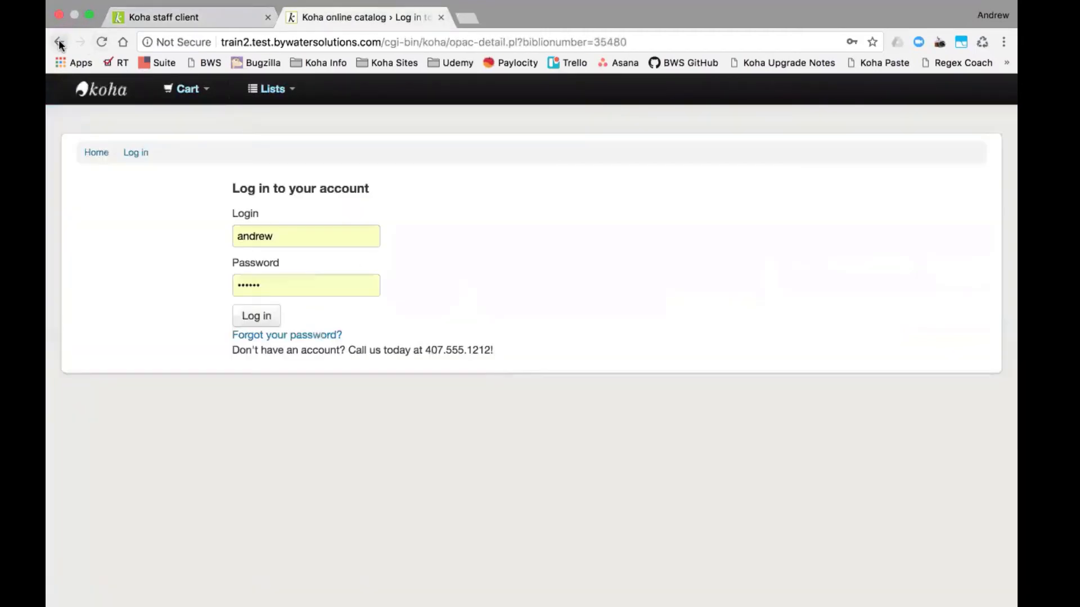
click(59, 43)
click(462, 131)
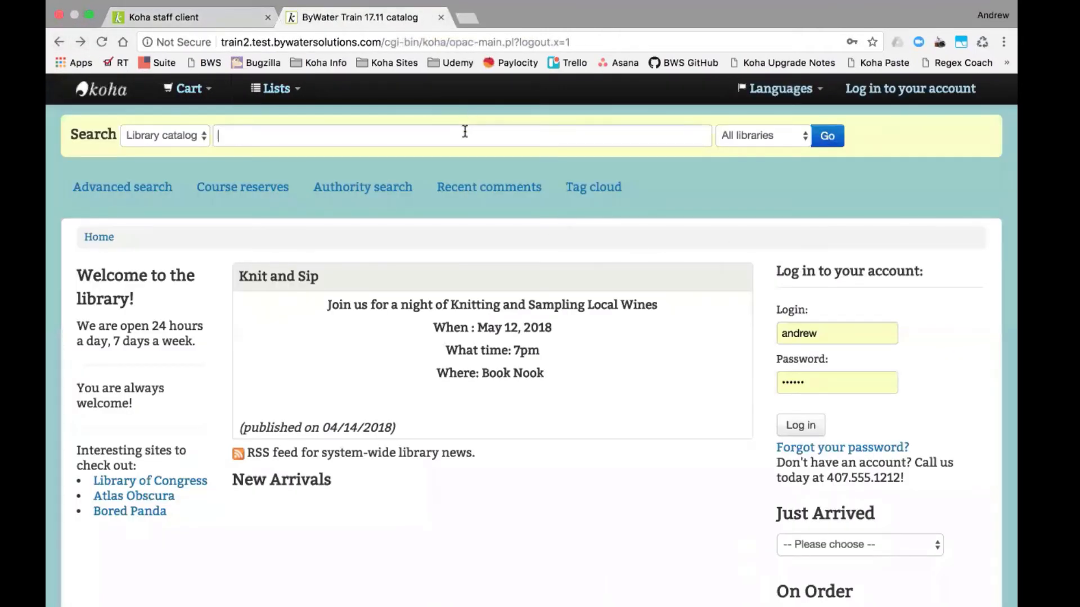
text(batman)
key(Return)
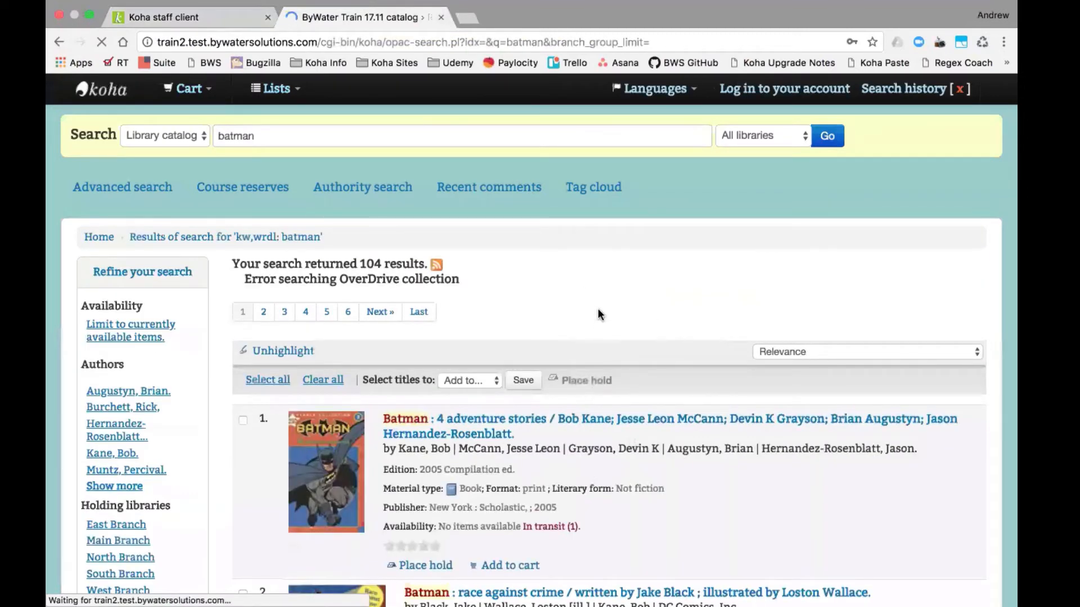
- Open Batman: race against crime, check its Main Branch holding, and return to the staff client
scroll(599, 308, down, 3)
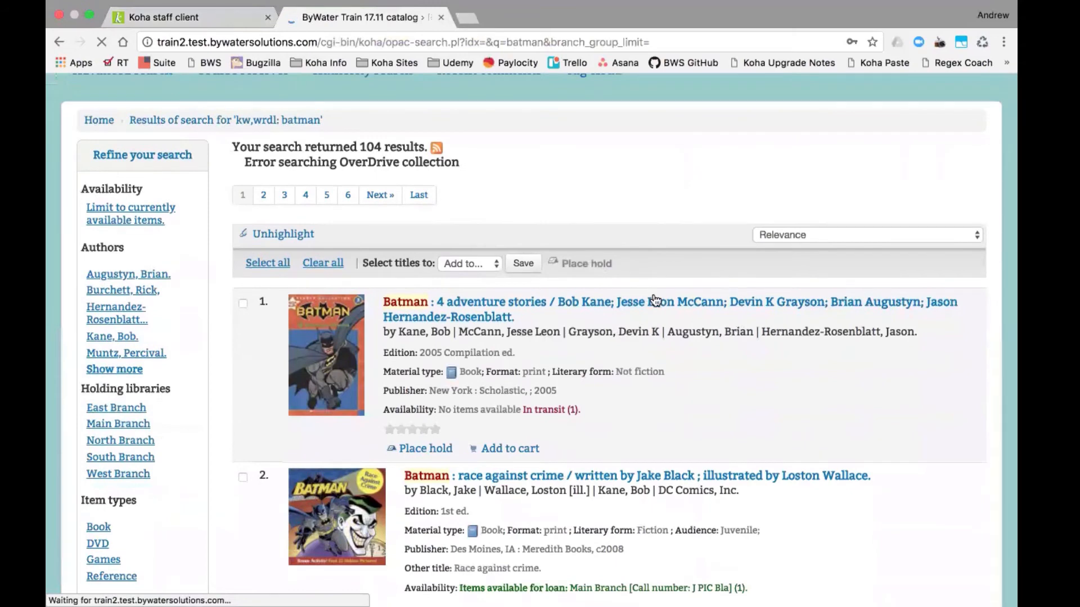
scroll(657, 314, down, 4)
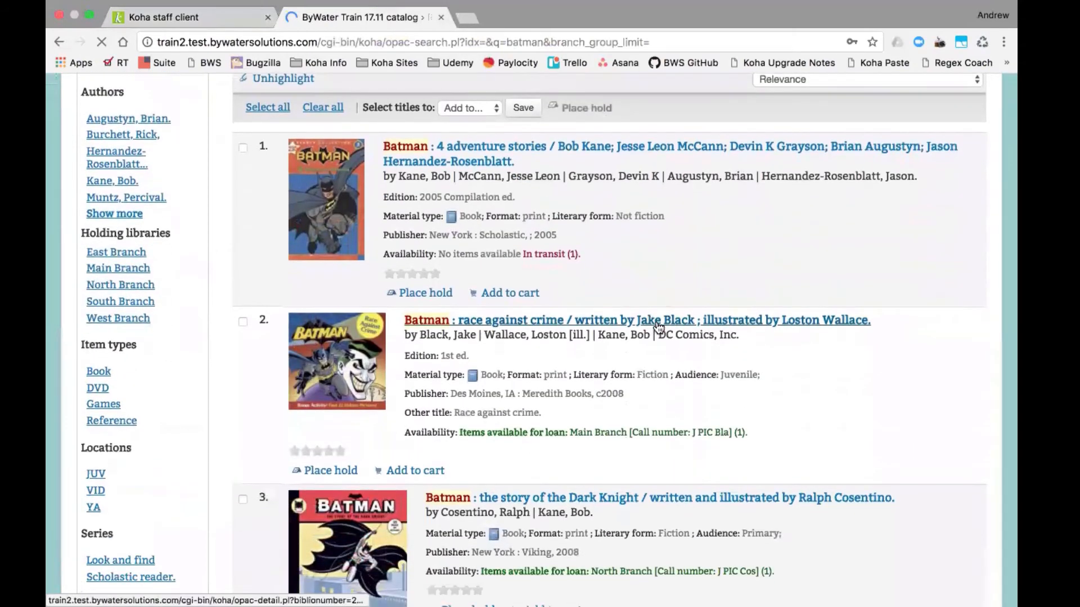
click(658, 326)
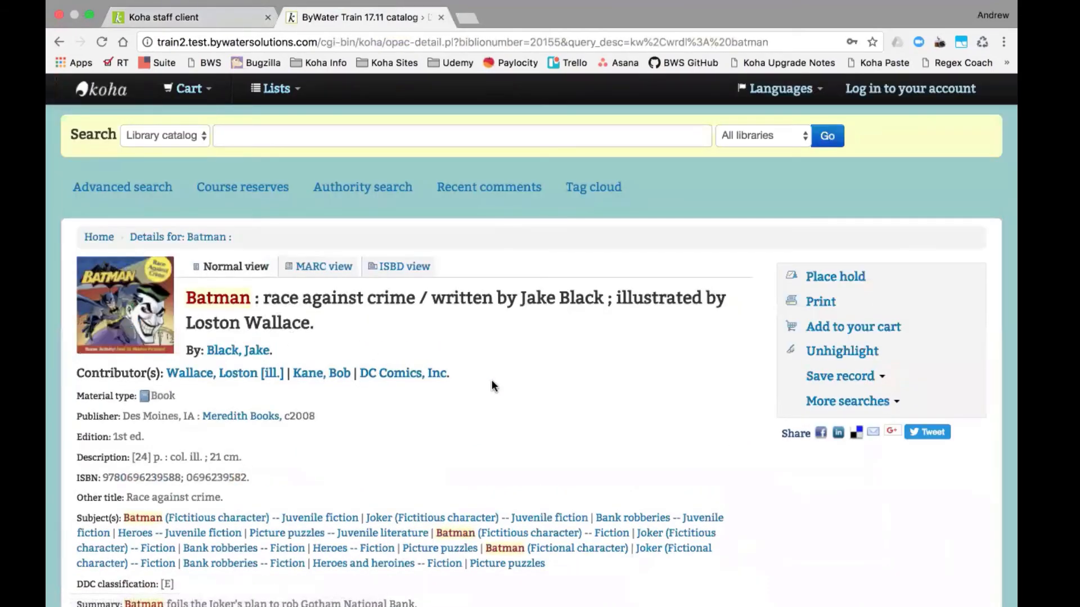
scroll(491, 340, down, 6)
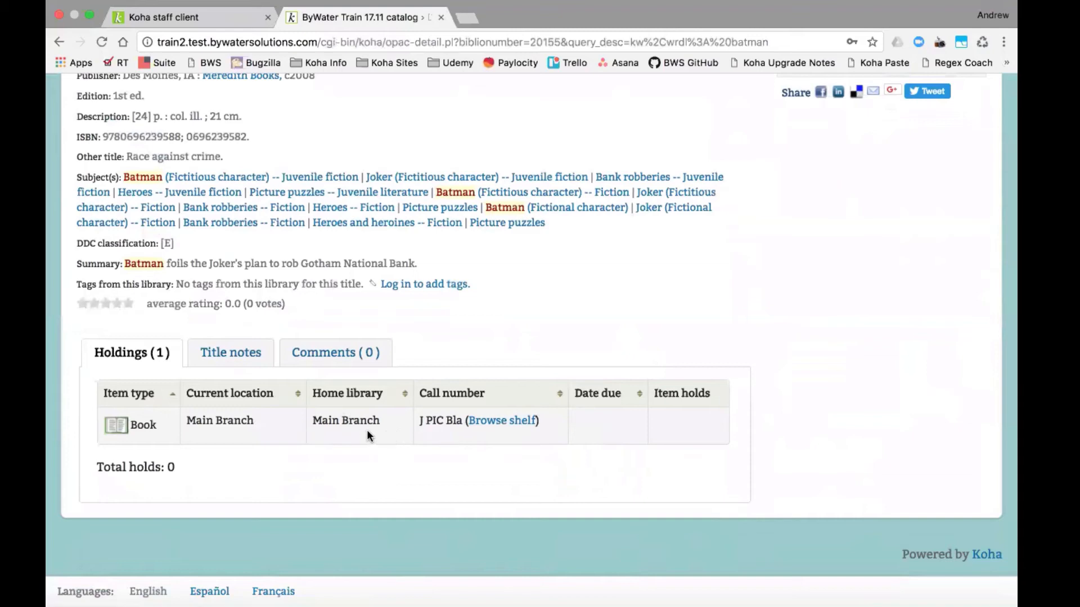
click(184, 18)
click(338, 18)
click(227, 19)
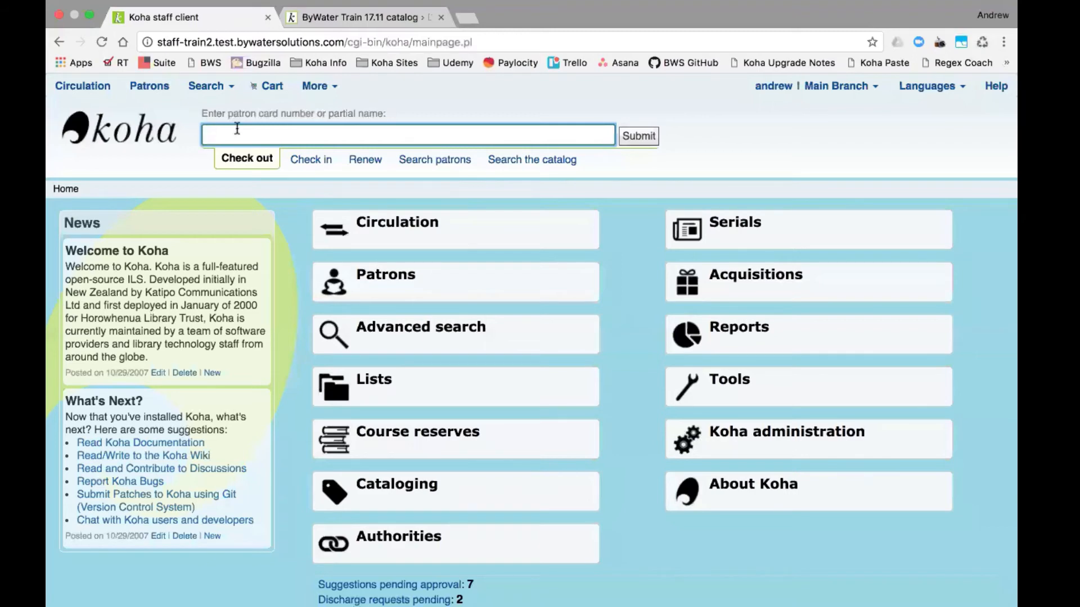
- Search Administration system preferences for 'opaclocation'
click(776, 444)
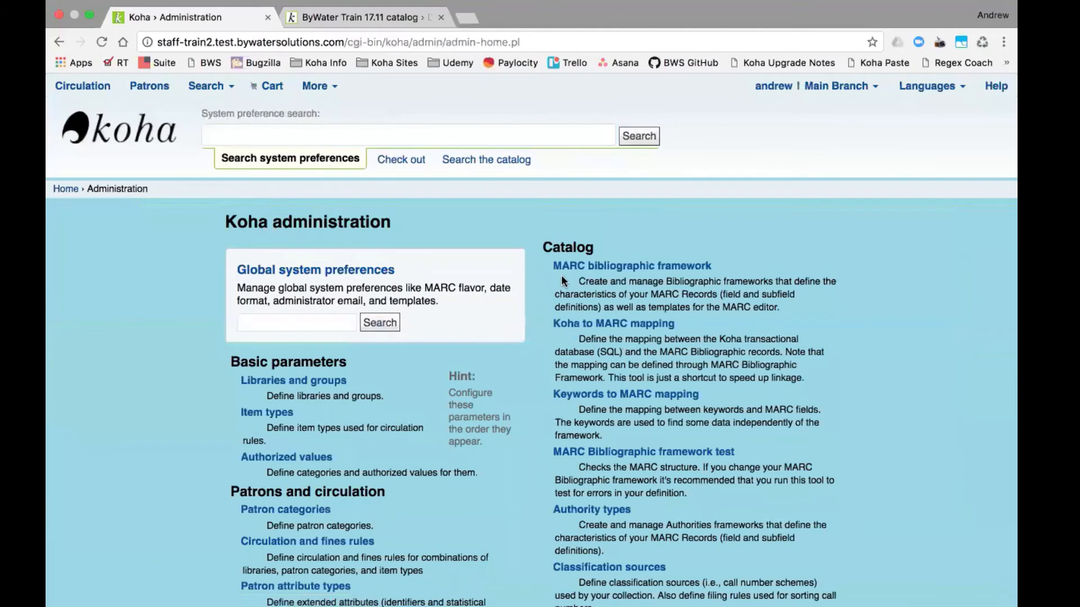
click(296, 318)
text(opac)
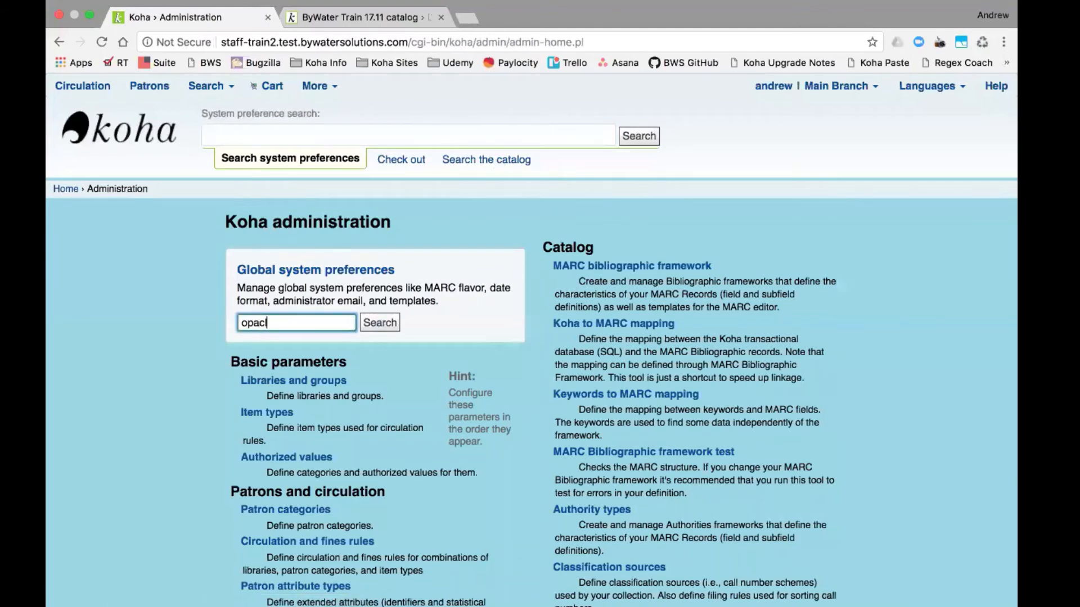
text(load)
key(BackSpace)
key(BackSpace)
text(cation)
key(Return)
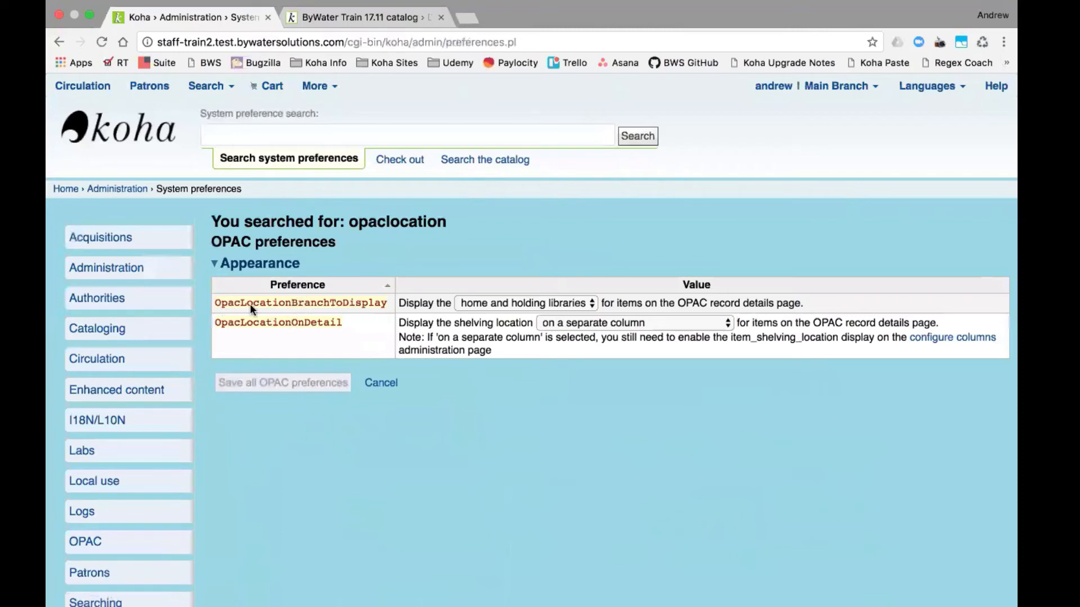
- Keep home and holding libraries, set OpacLocationOnDetail below both libraries, save, and reload the OPAC record
click(527, 303)
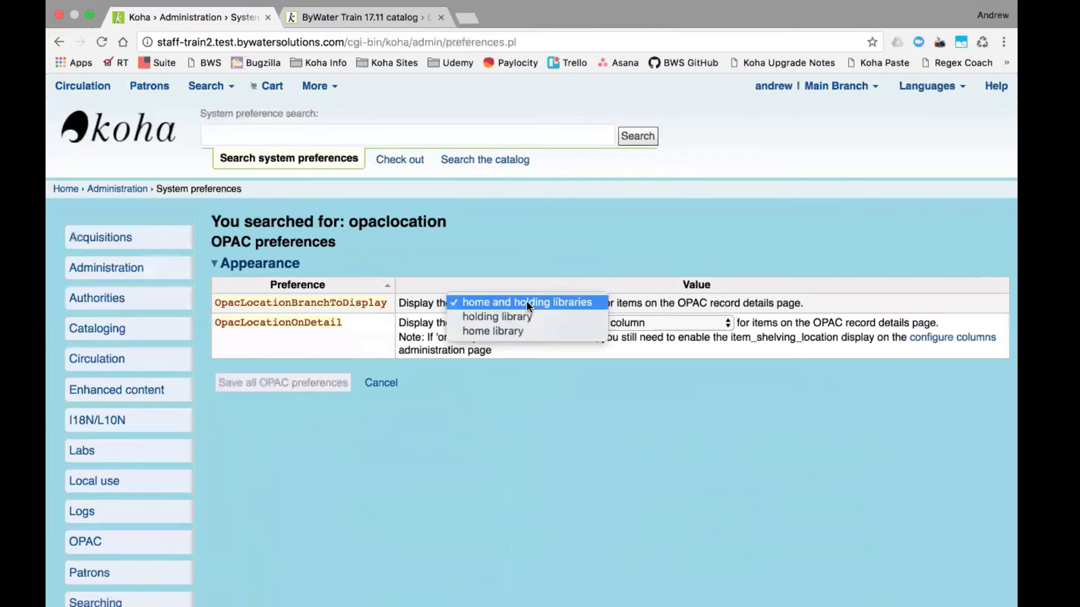
click(570, 304)
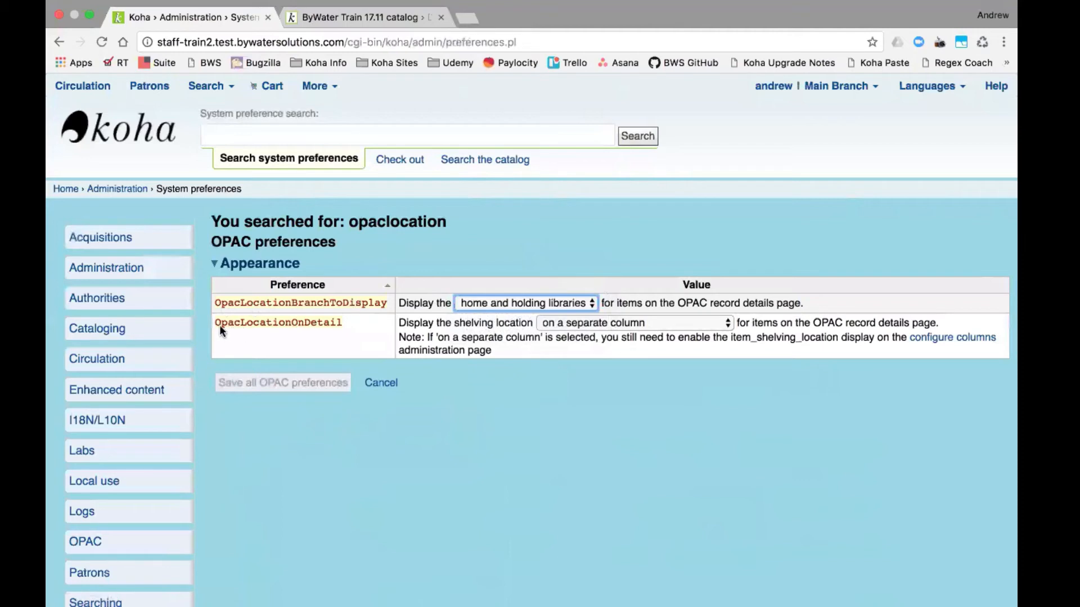
click(575, 329)
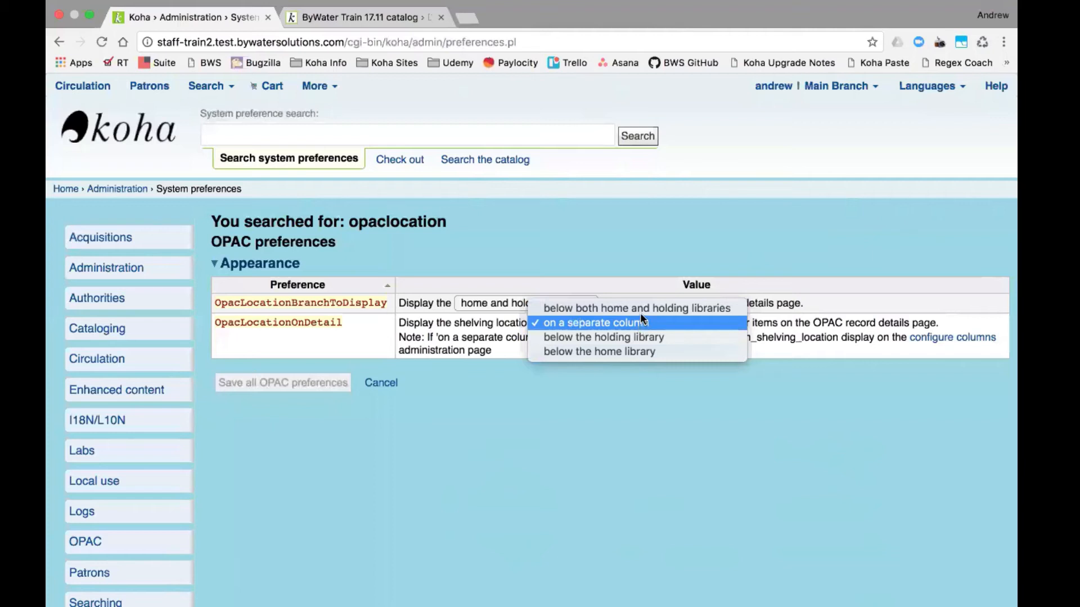
click(636, 308)
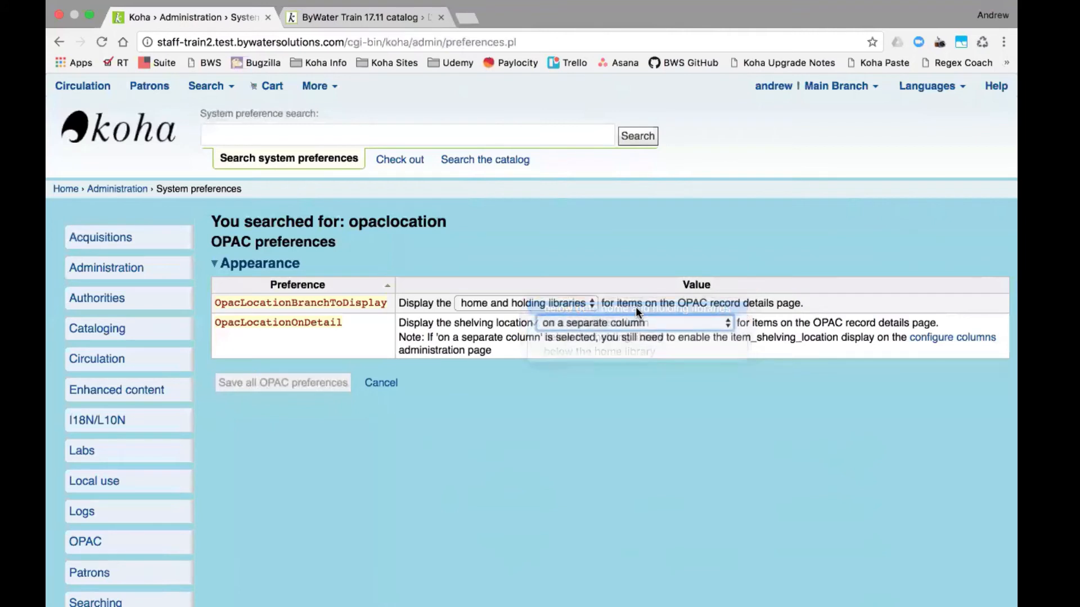
click(273, 380)
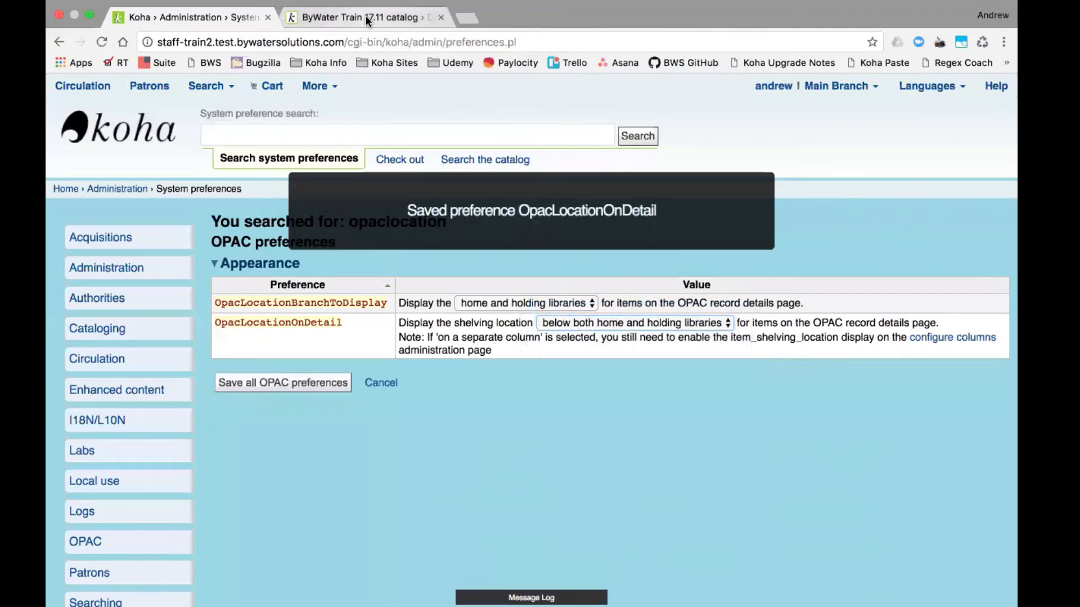
click(366, 17)
click(101, 44)
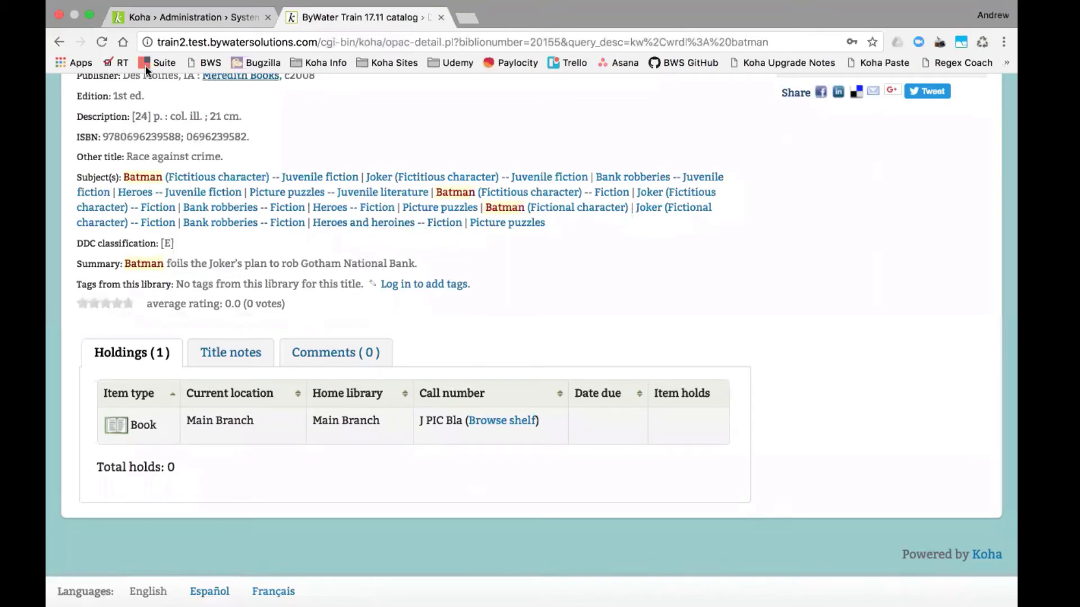
- Check the Dark Knight record's holdings from the batman results, then return to staff preferences
click(59, 42)
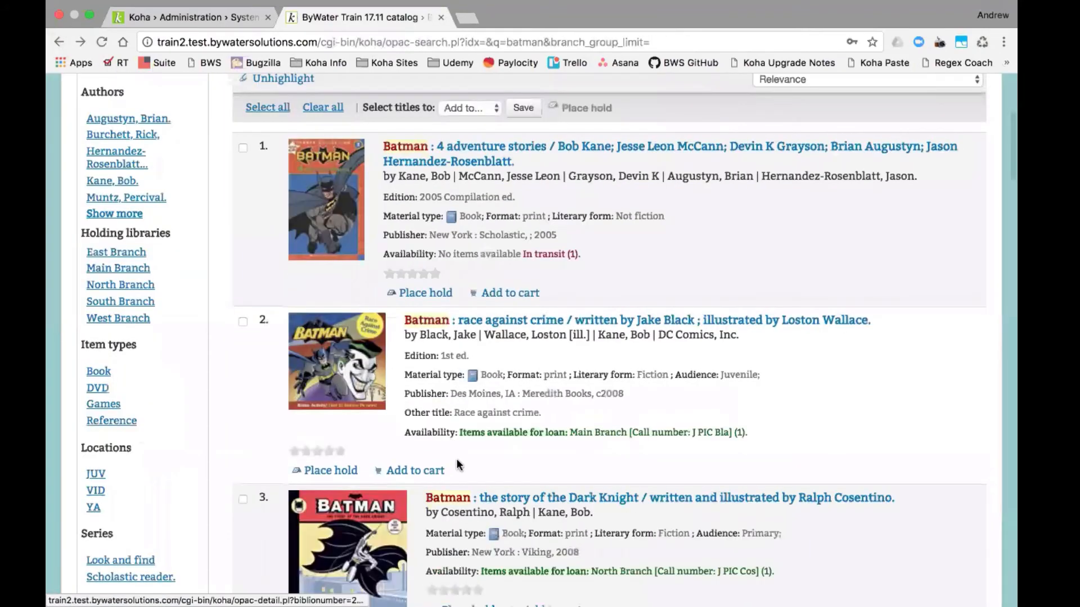
click(572, 500)
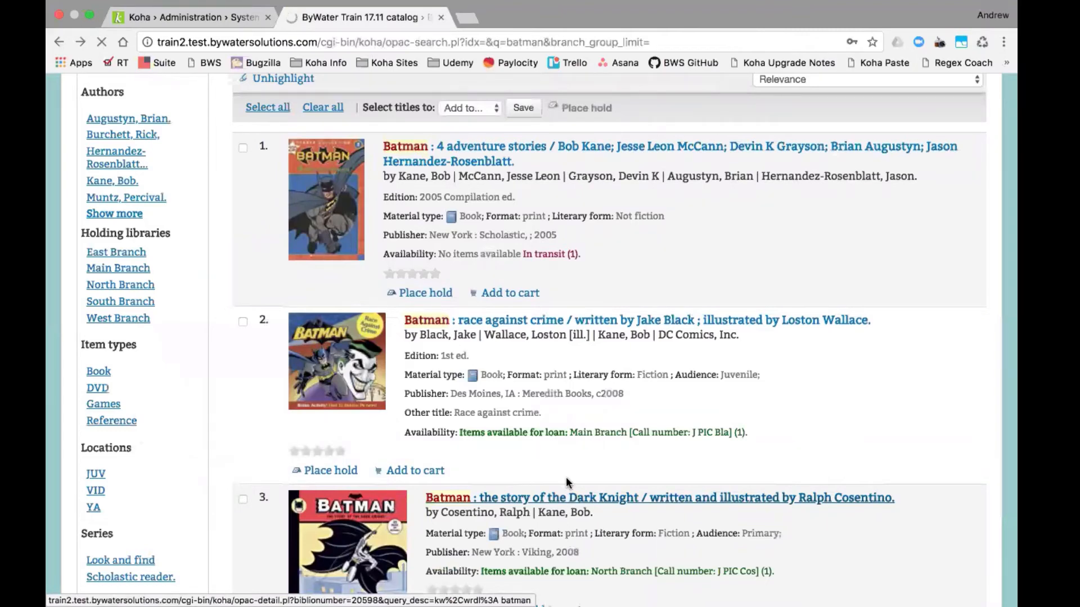
scroll(498, 421, down, 5)
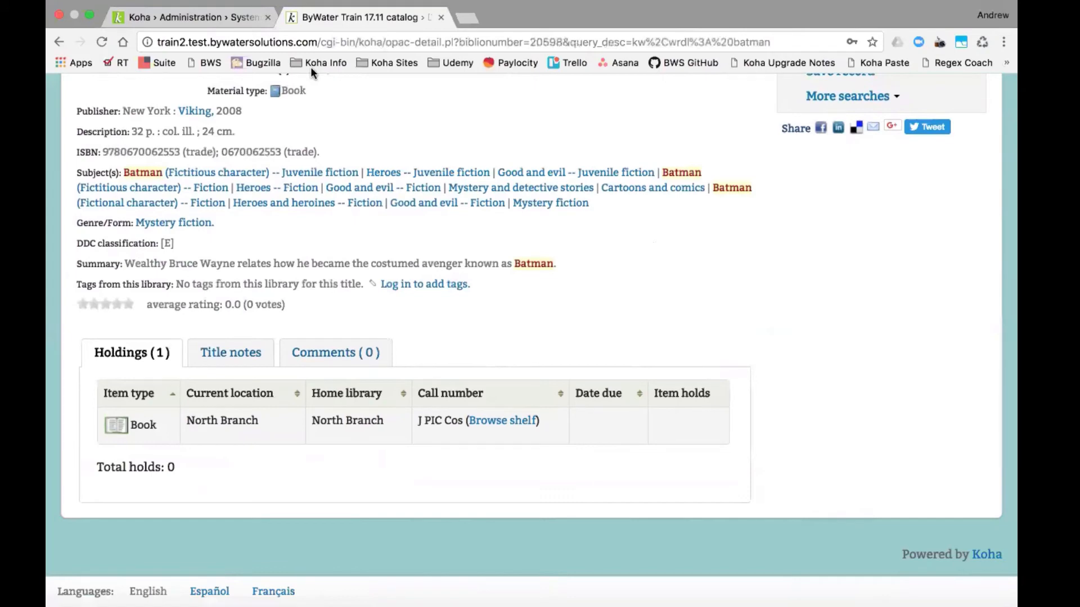
click(58, 43)
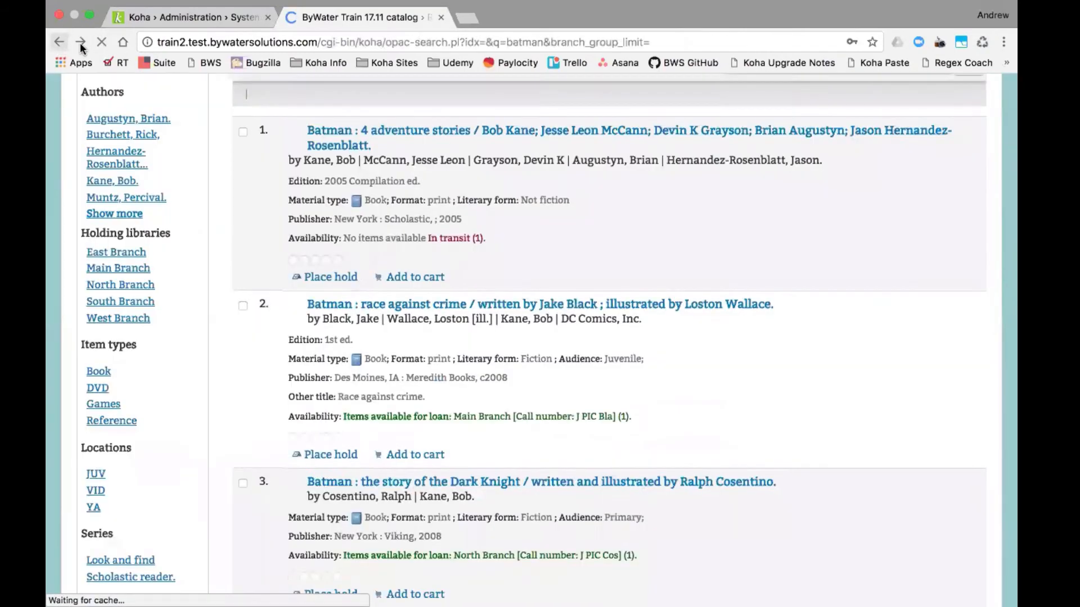
click(174, 17)
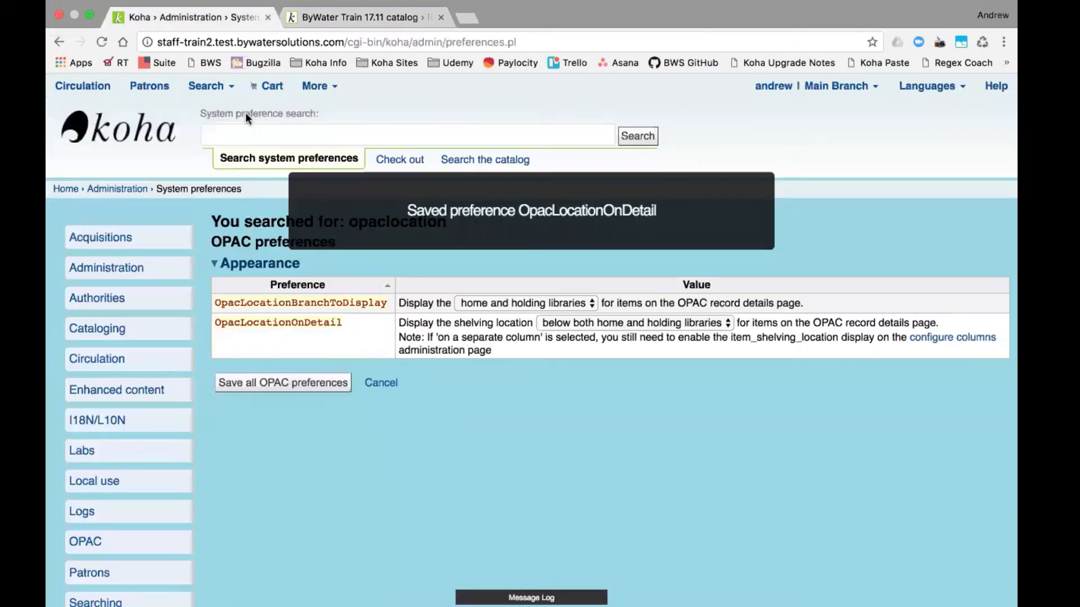
- Save OpacLocationOnDetail as 'on a separate column' and open Administration in a new tab
click(595, 317)
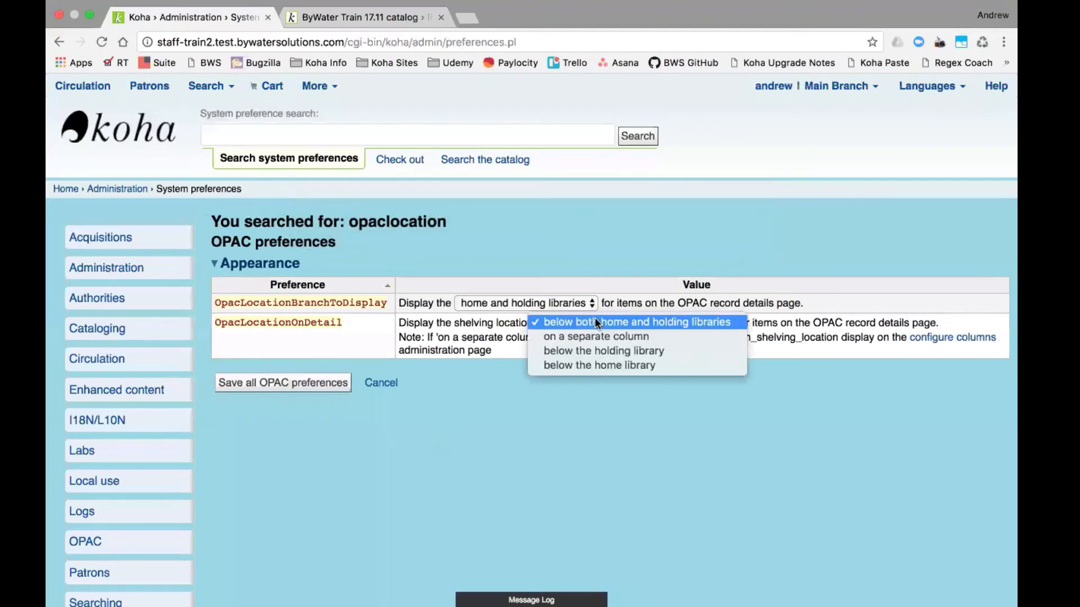
click(599, 339)
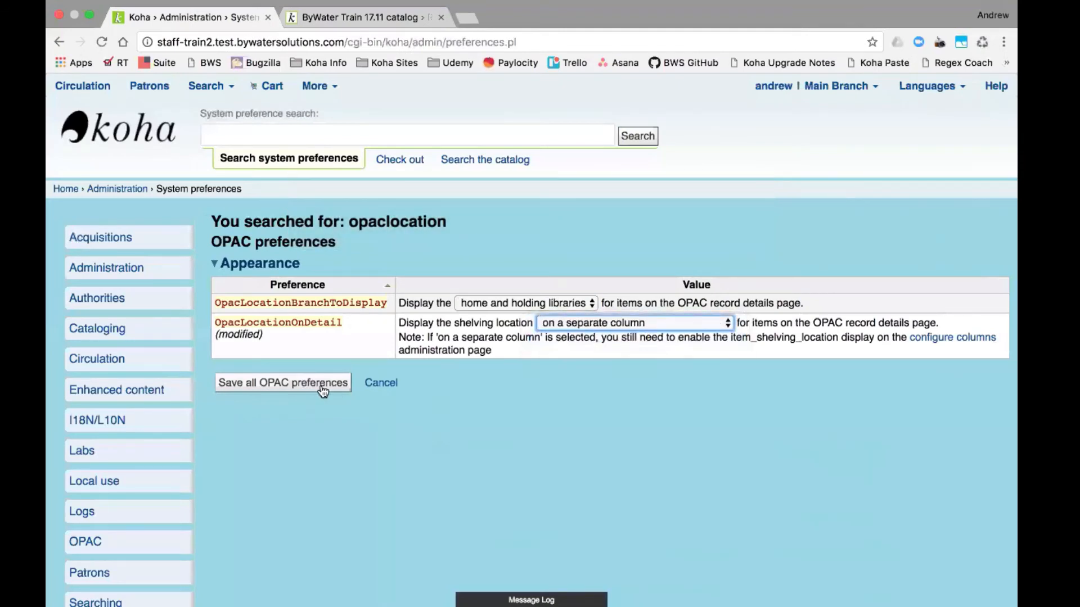
click(318, 387)
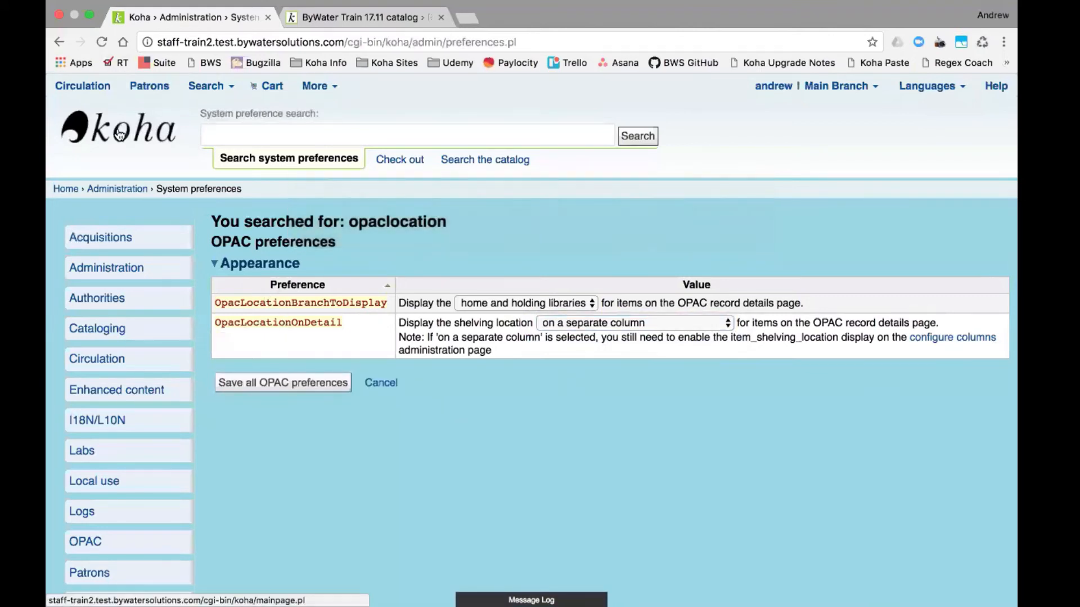
right_click(122, 188)
click(142, 194)
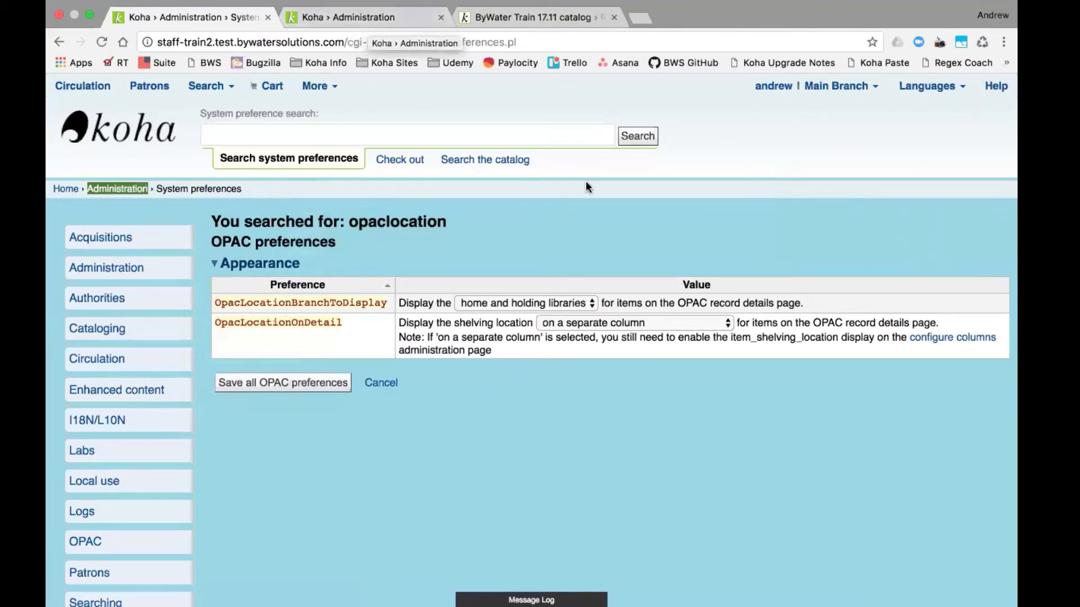
- Open the Batman: race against crime record in the OPAC and scroll to its holdings table
click(500, 18)
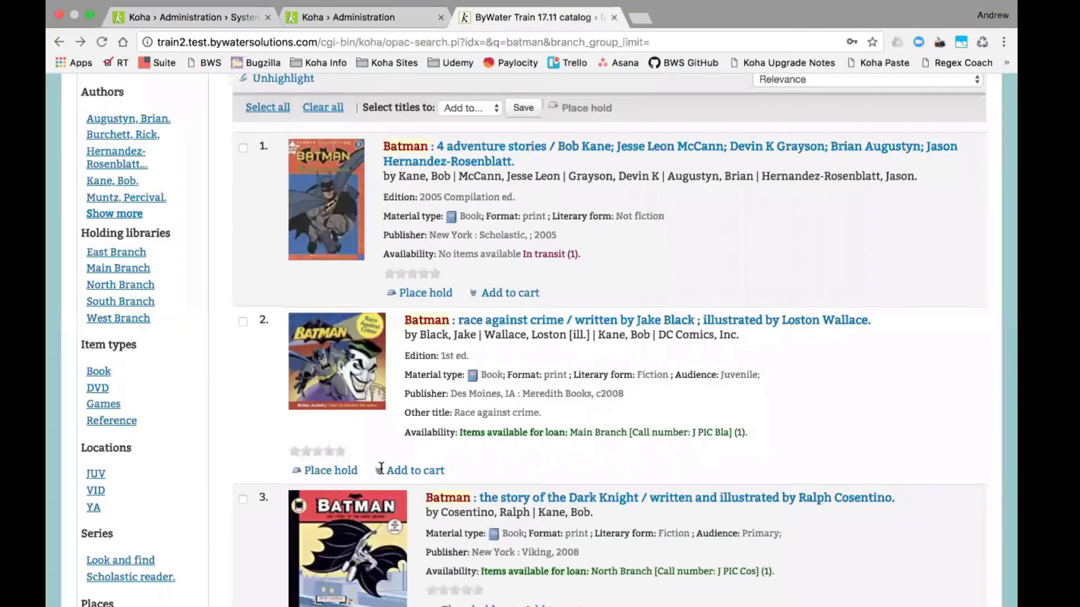
click(479, 327)
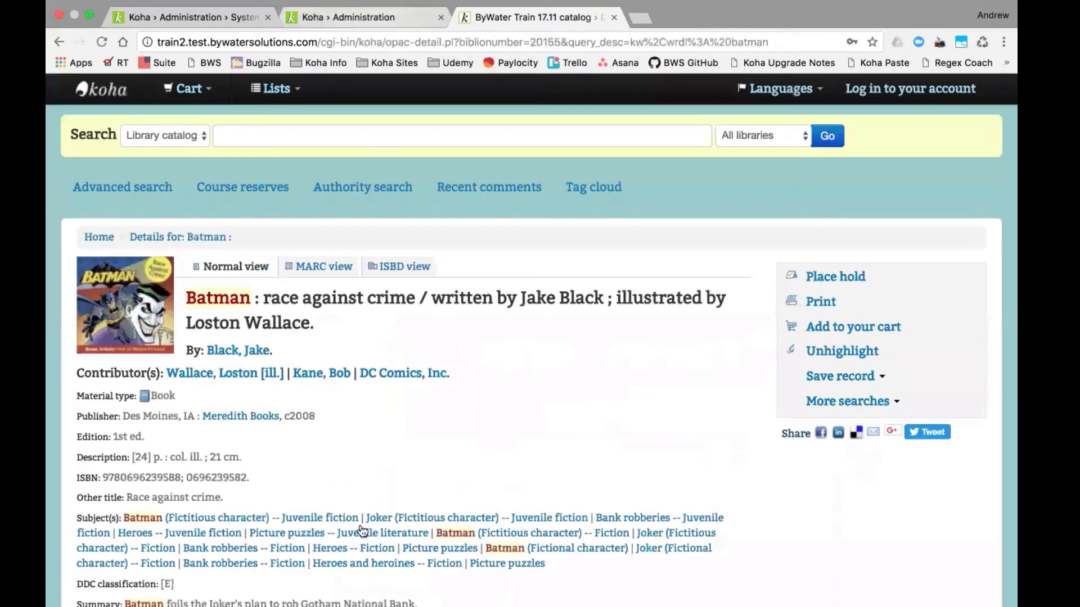
scroll(357, 450, down, 5)
scroll(356, 488, down, 3)
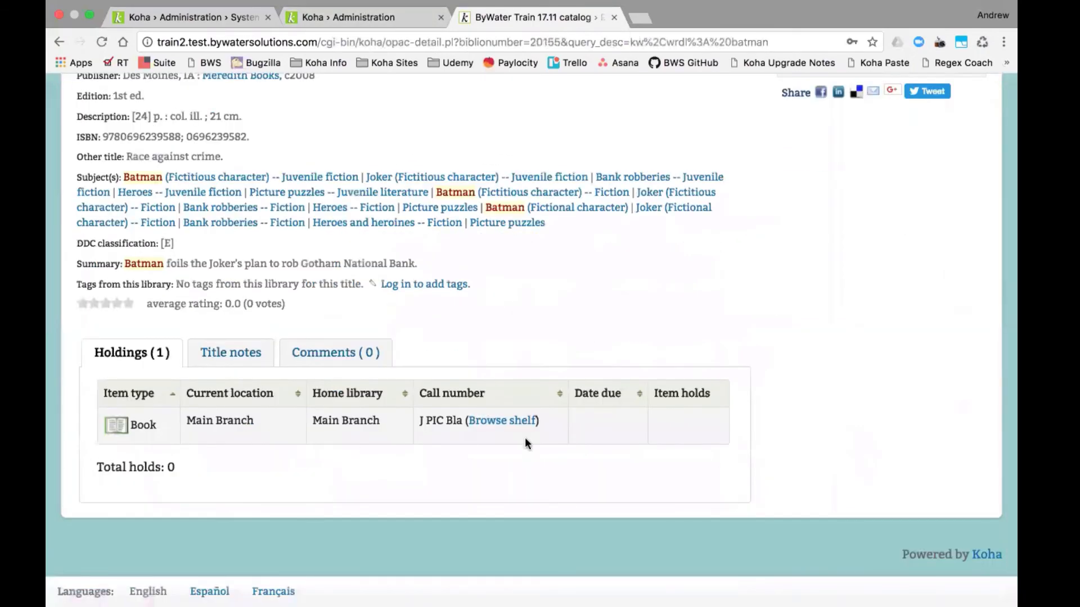
- From Administration's Additional parameters, open the Configure columns page
click(378, 16)
scroll(579, 358, down, 1)
scroll(579, 357, down, 6)
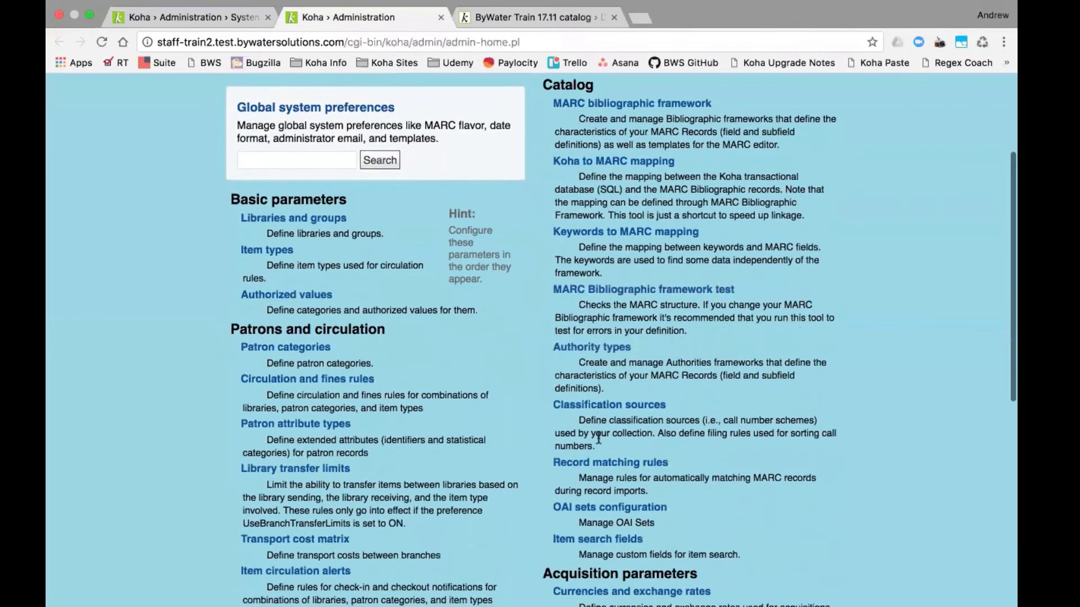
scroll(596, 438, down, 4)
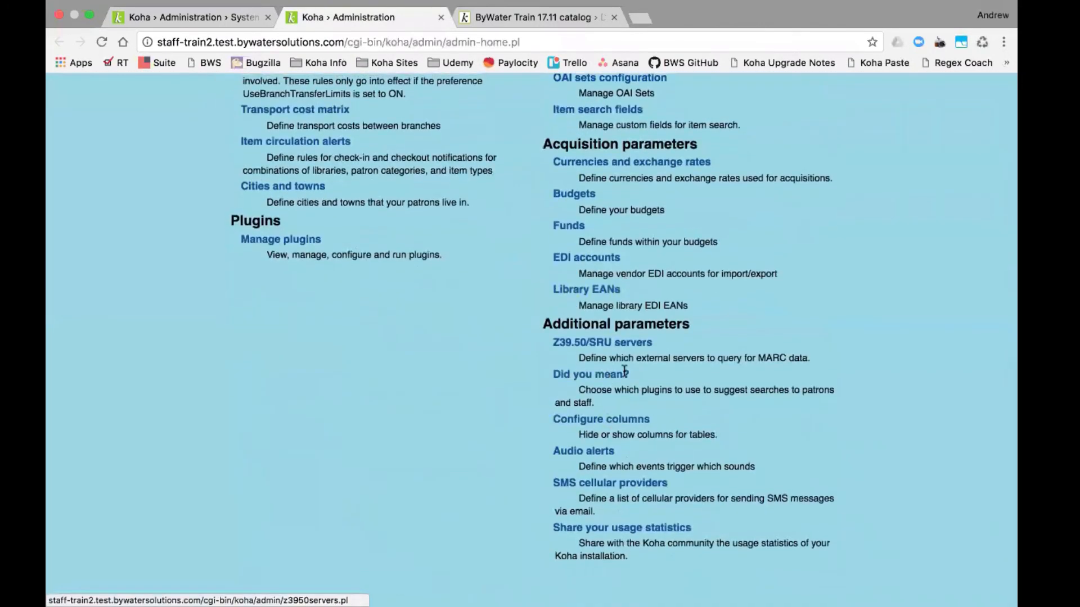
click(614, 423)
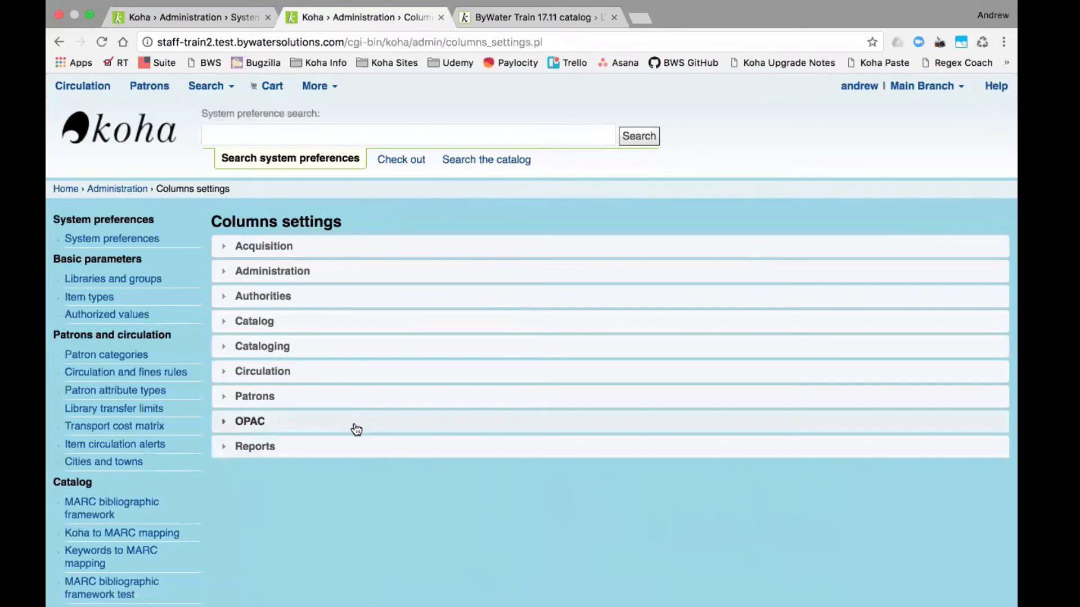
- Expand the OPAC section, keep item_shelving_location visible in the holdingst table, and save
click(361, 427)
scroll(698, 386, down, 7)
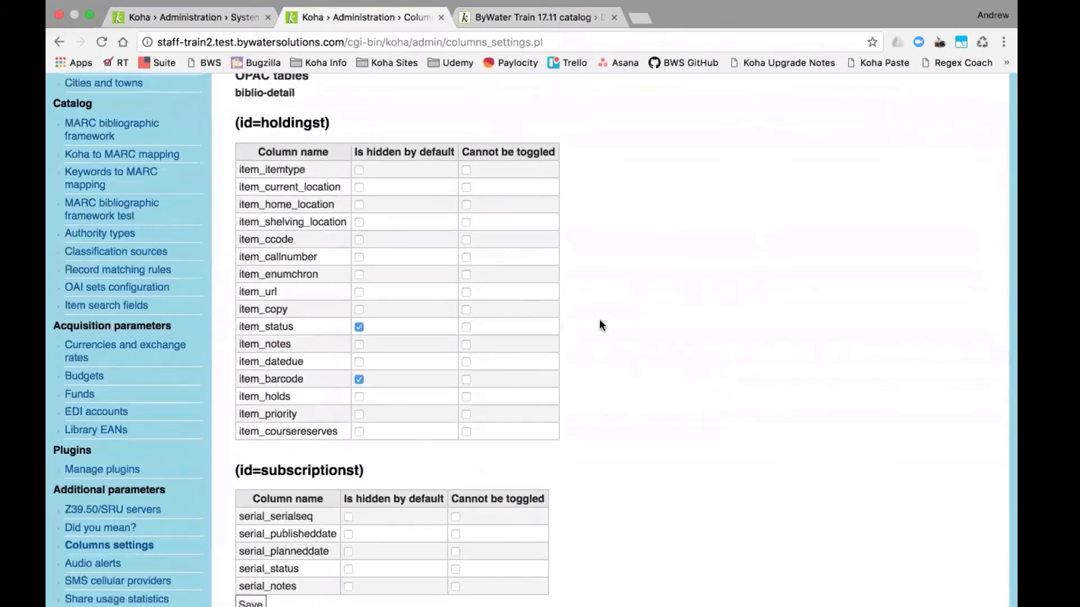
scroll(352, 135, up, 1)
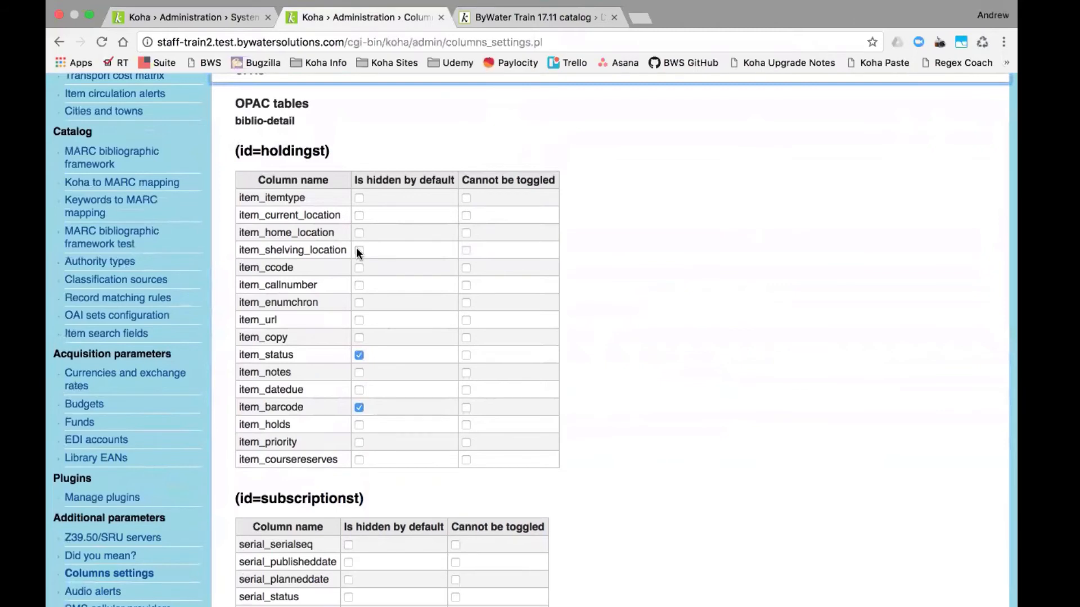
scroll(384, 262, down, 4)
scroll(384, 262, up, 3)
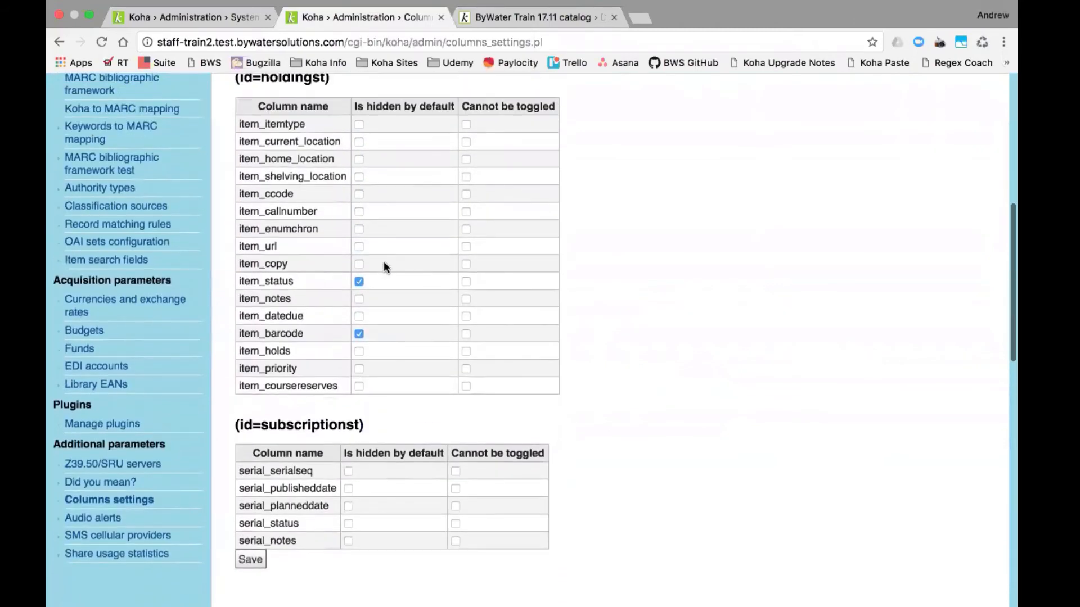
scroll(383, 267, up, 1)
click(251, 563)
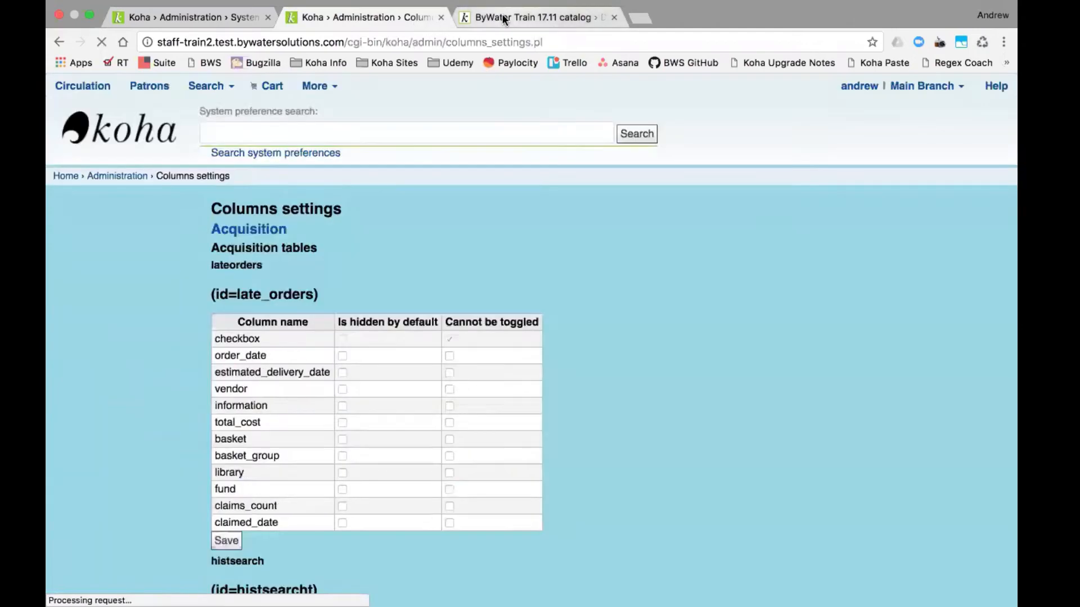
- Note the record number in the OPAC page address, then return to the column settings page
click(503, 19)
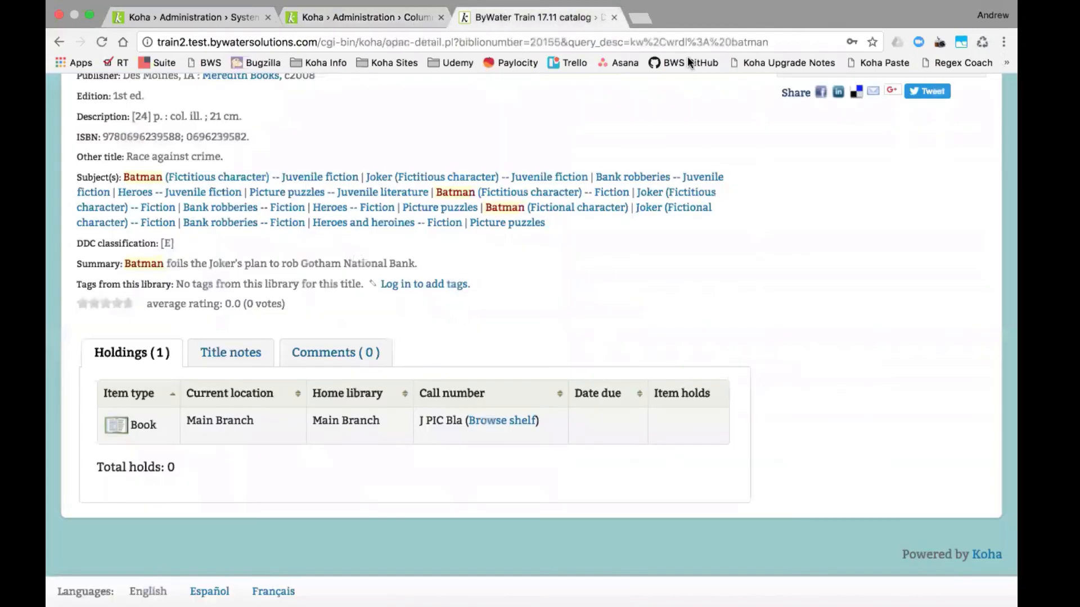
double_click(546, 43)
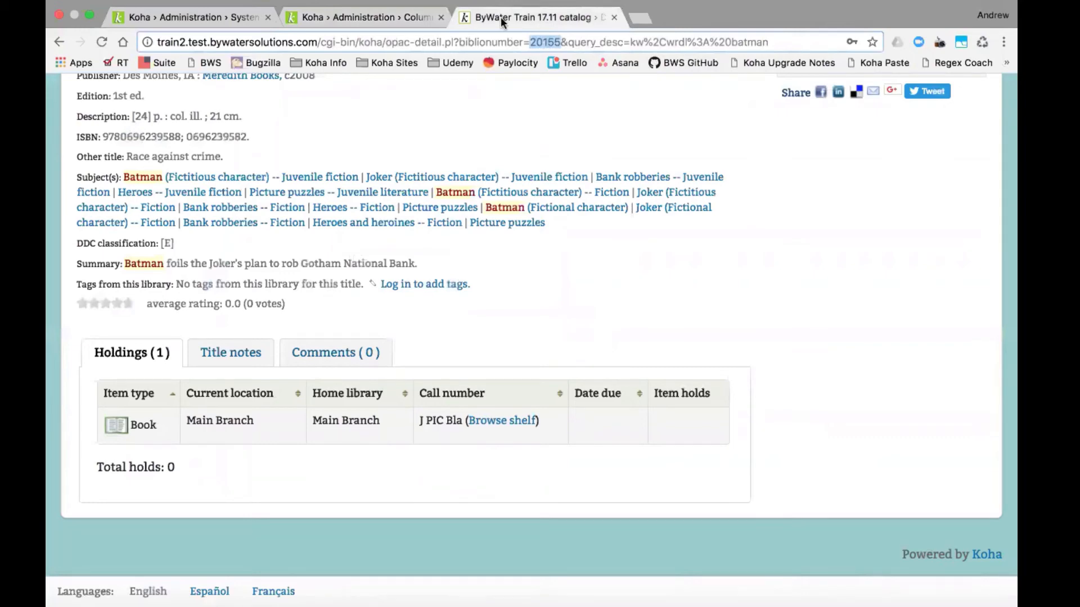
scroll(438, 114, up, 5)
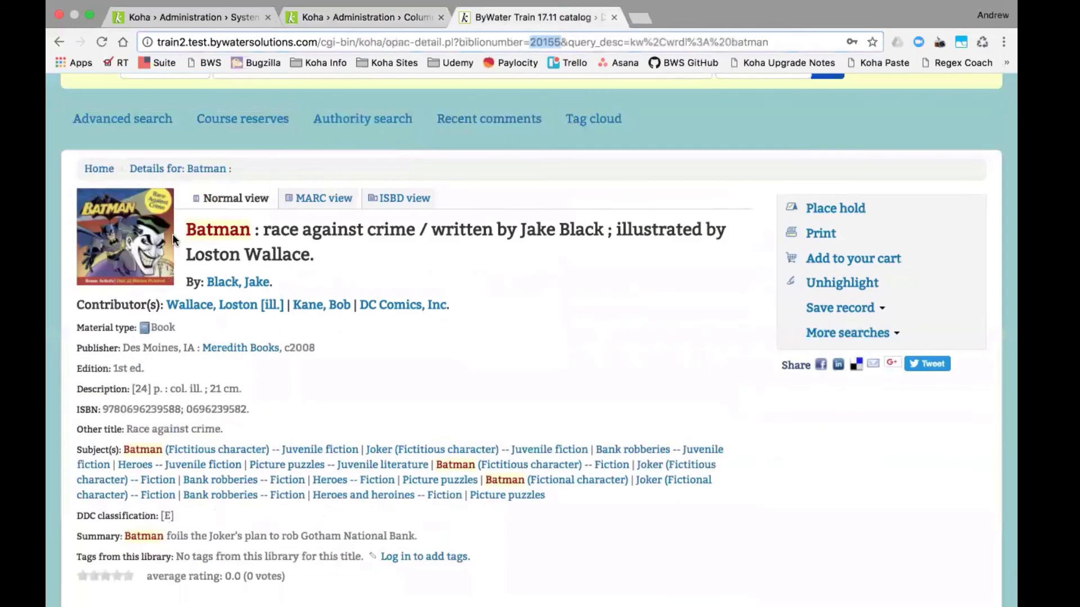
click(342, 21)
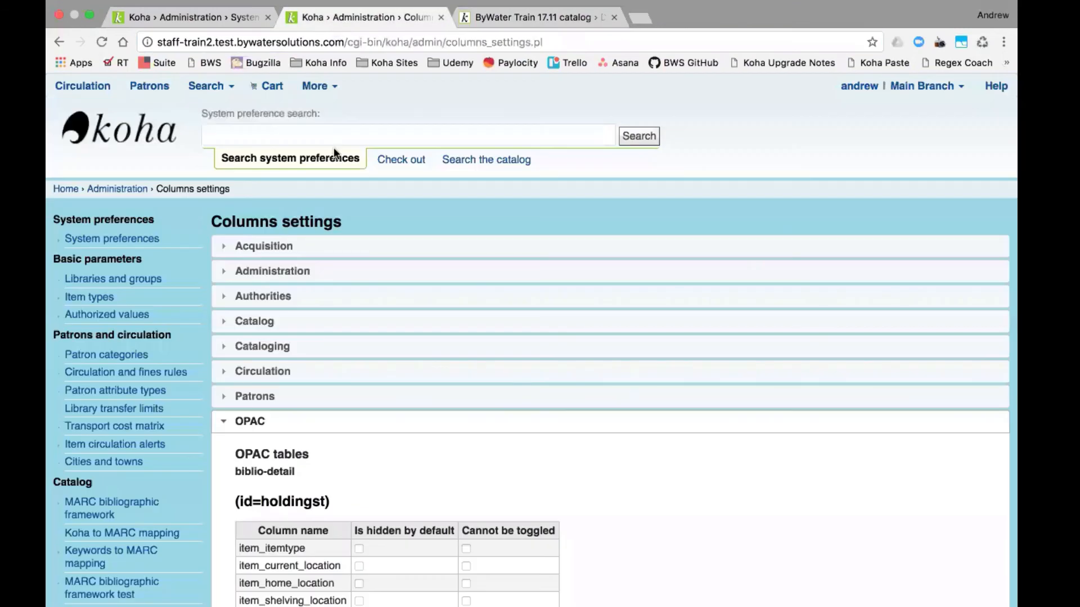
- Search the catalog for 'batman race time' and open Justice League: the flashpoint paradox
click(471, 160)
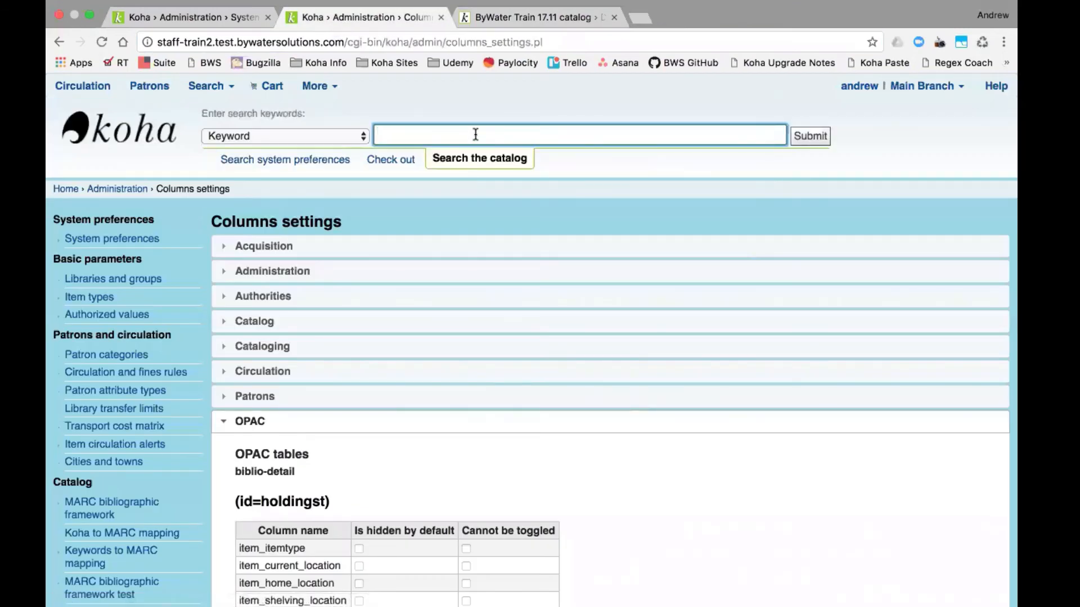
text(batman rane)
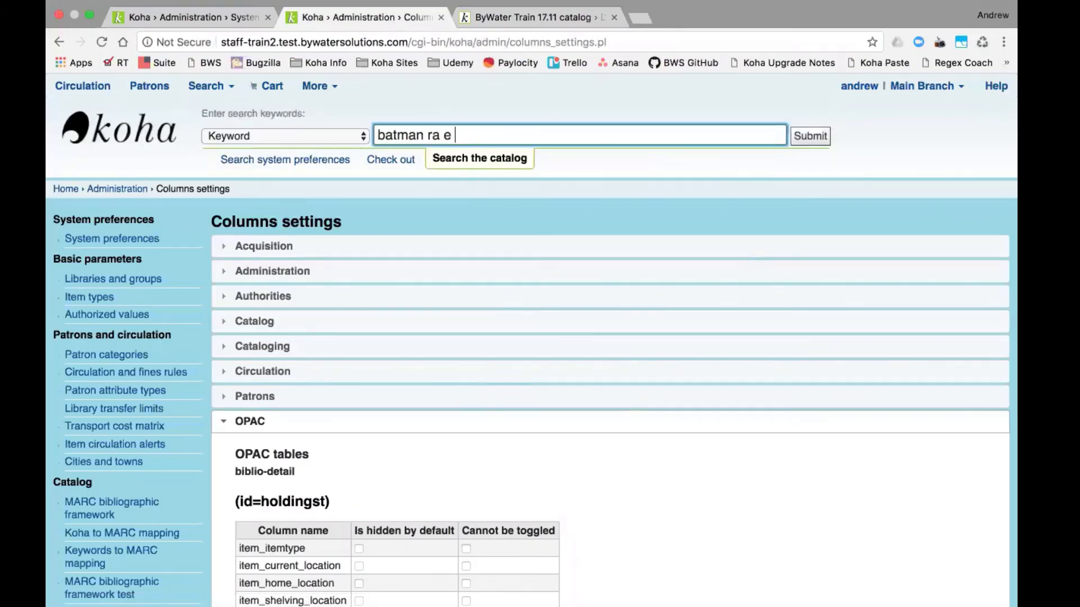
key(BackSpace)
key(BackSpace)
text(ce time)
key(Return)
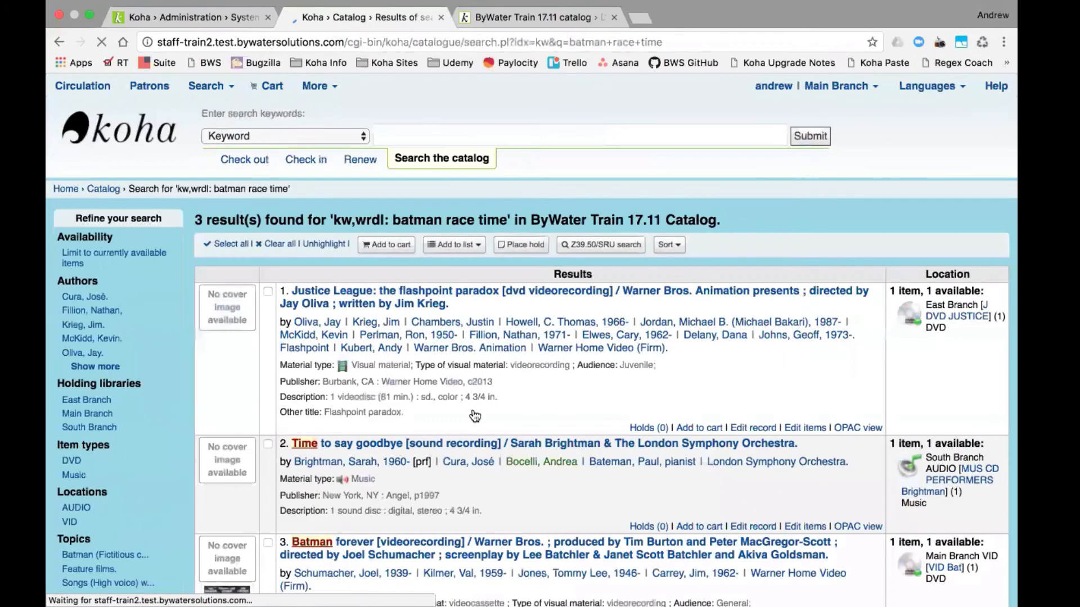
scroll(467, 469, down, 5)
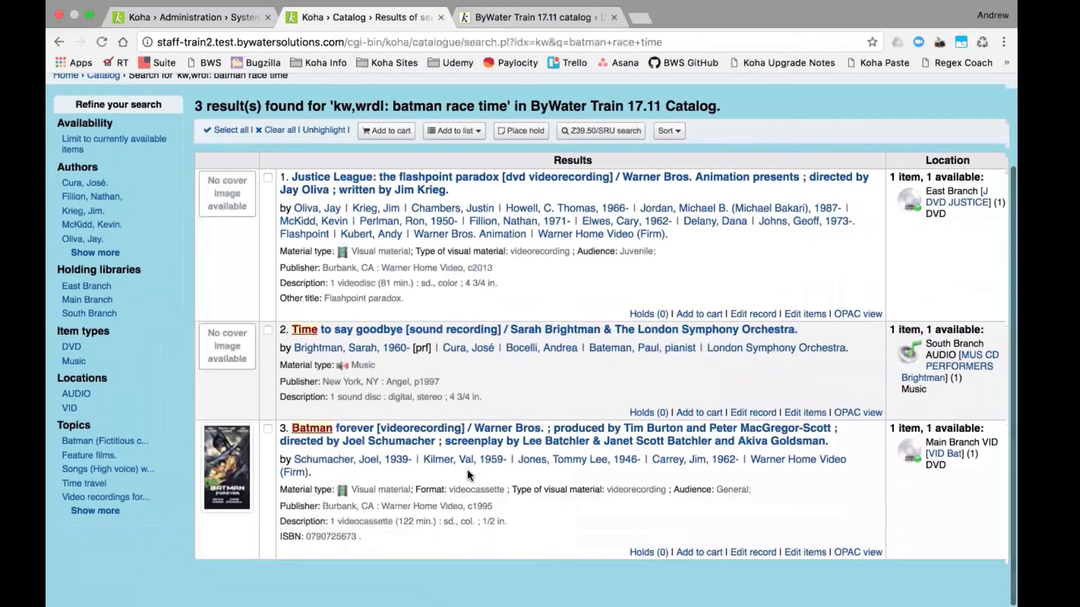
scroll(467, 469, up, 5)
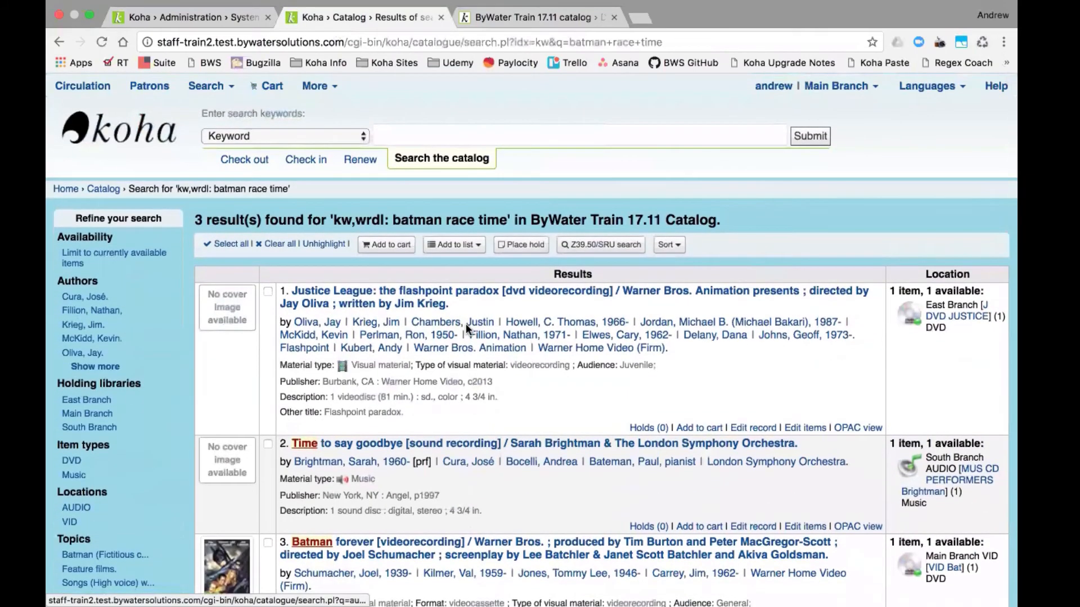
click(465, 292)
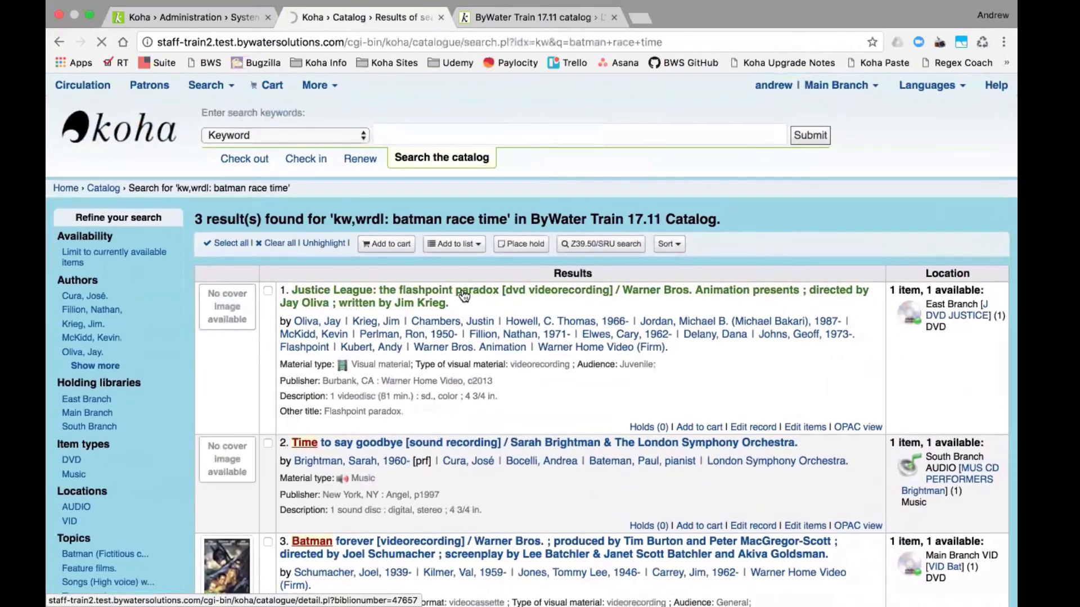
scroll(473, 524, down, 2)
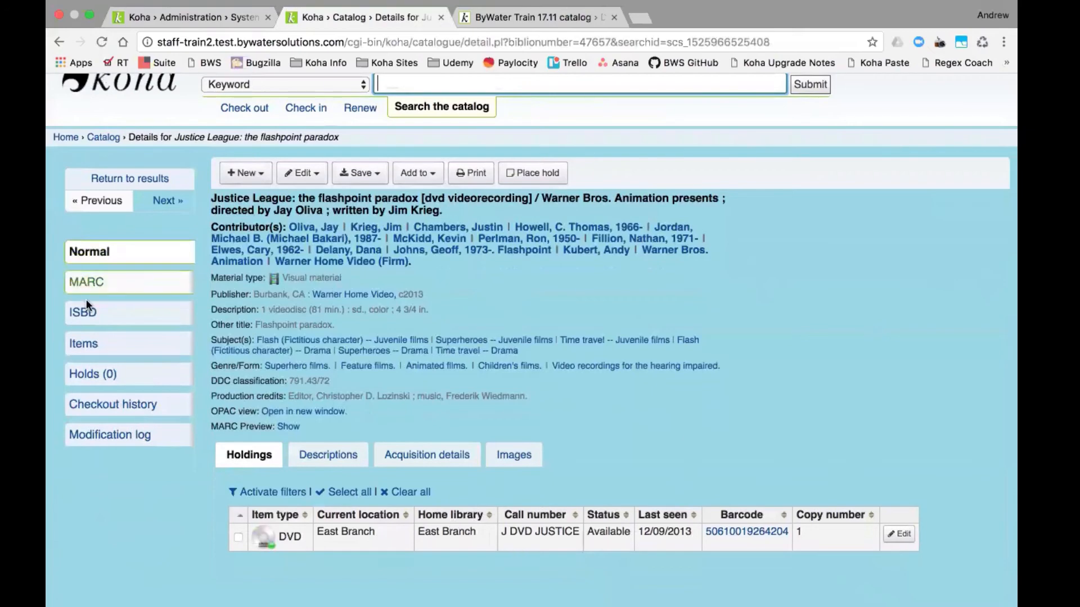
click(93, 343)
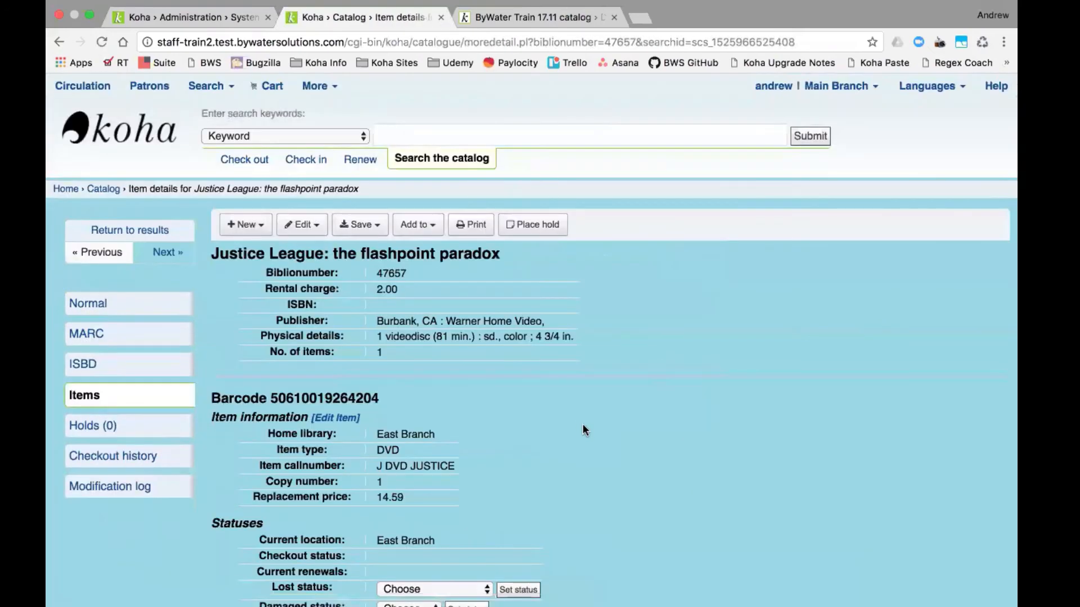
scroll(583, 421, down, 5)
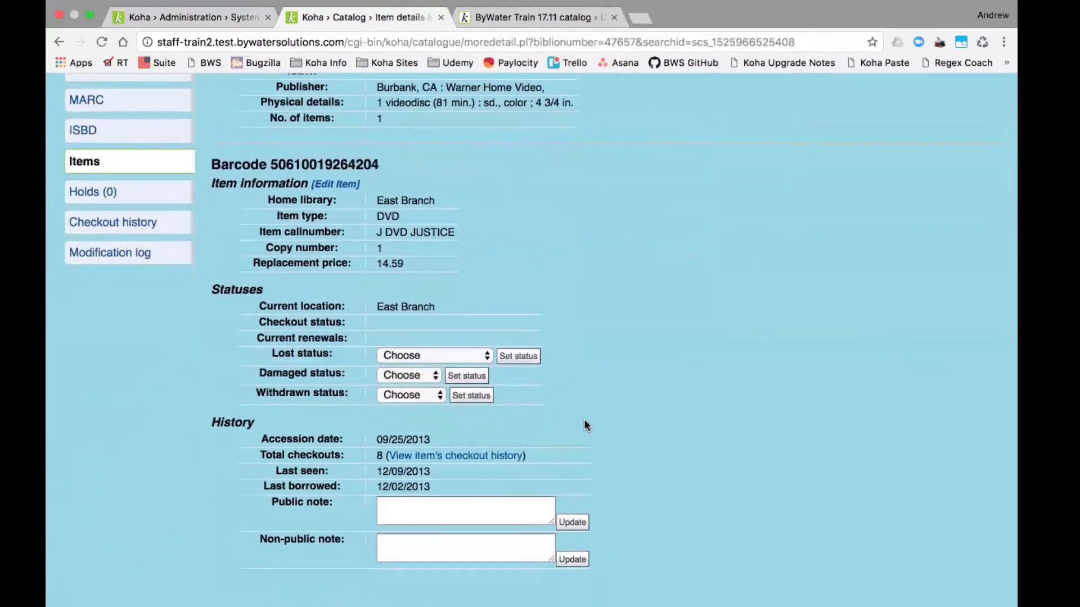
scroll(585, 425, up, 4)
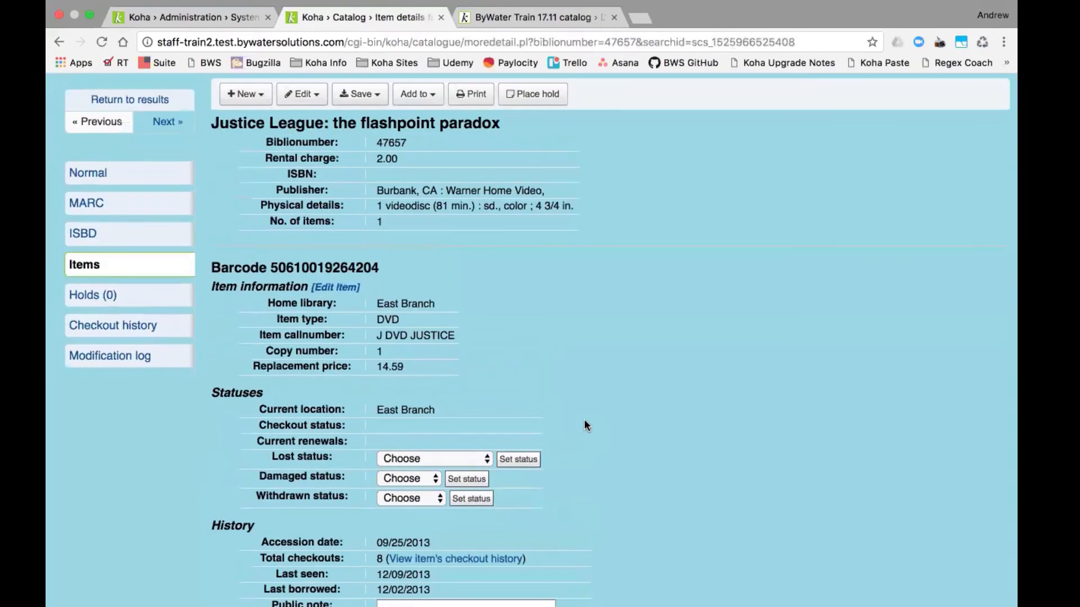
scroll(312, 242, up, 5)
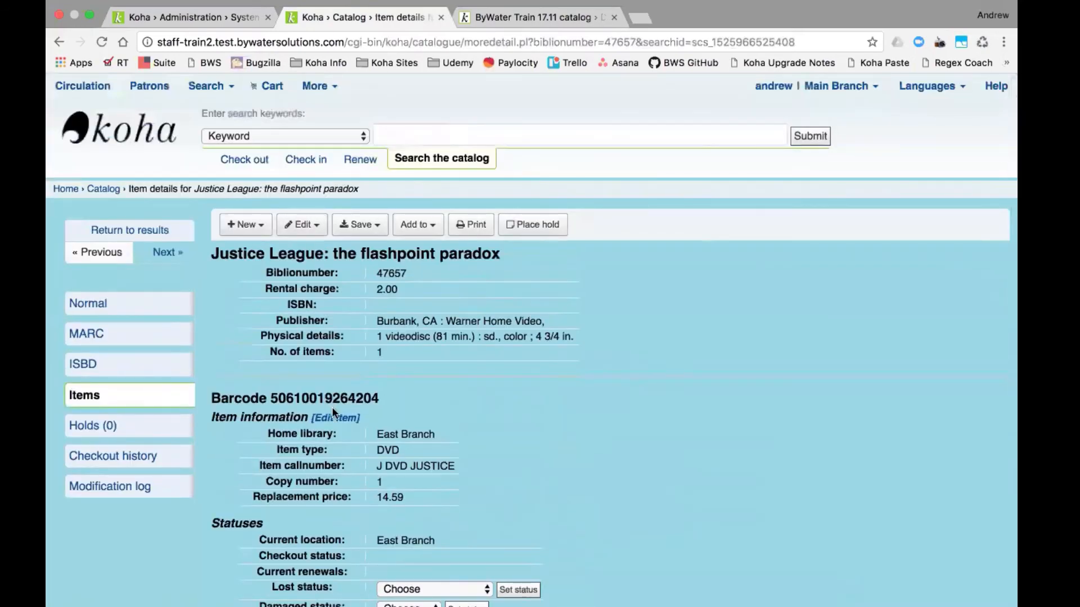
click(340, 417)
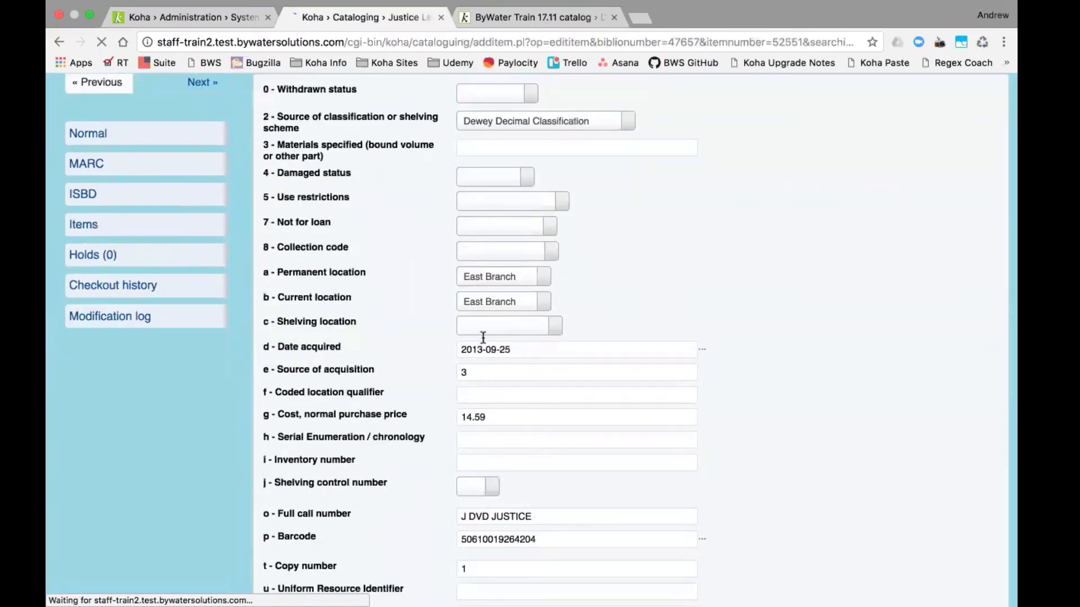
- Change the item's shelving location to DVD (not ADULT) and save the changes
click(482, 329)
click(475, 369)
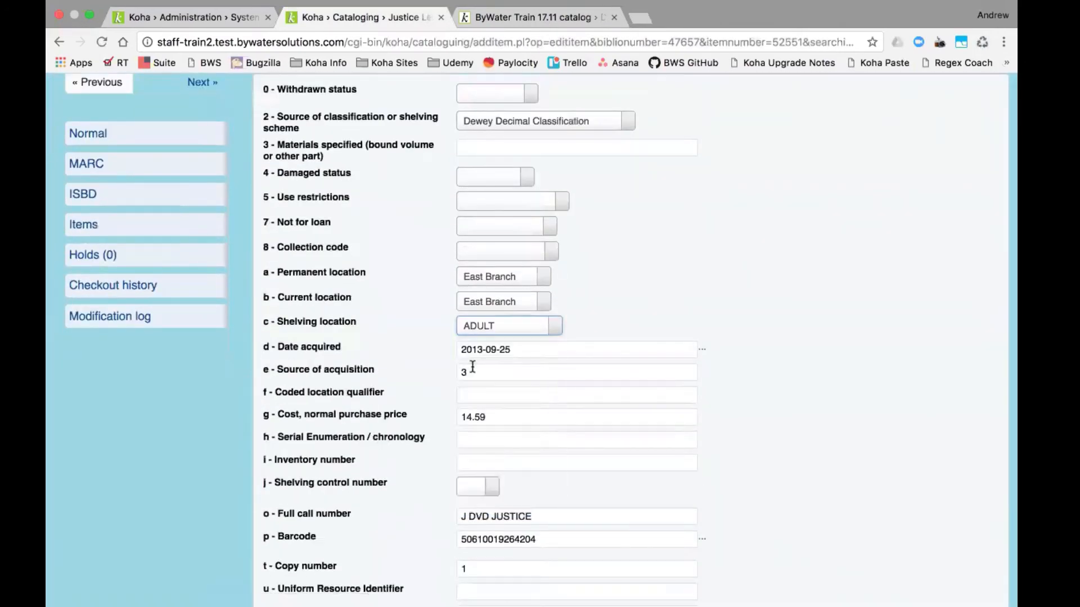
click(477, 326)
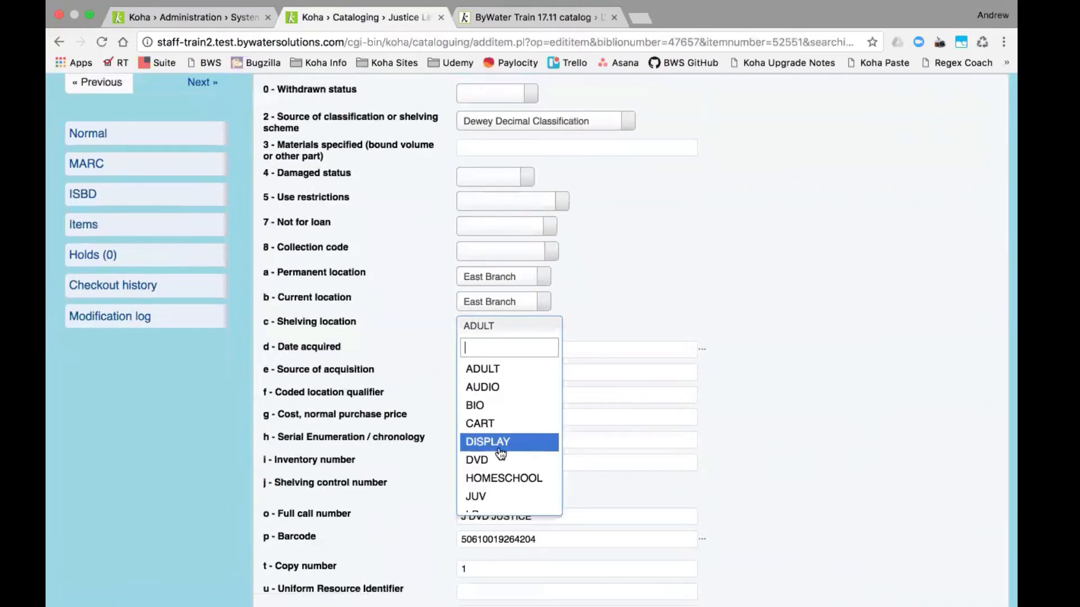
click(484, 459)
scroll(377, 343, down, 5)
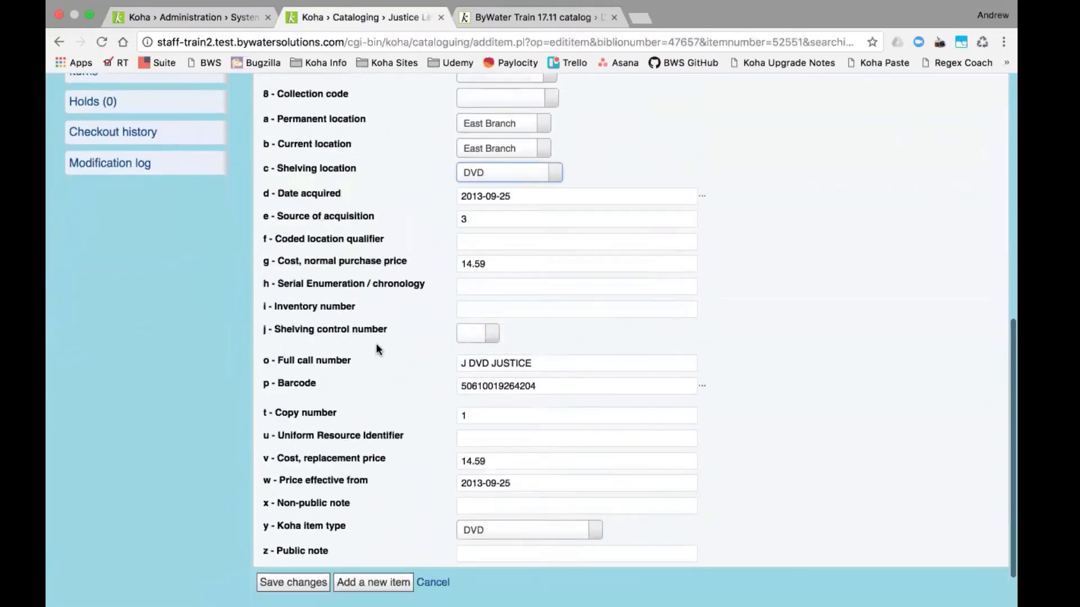
click(300, 550)
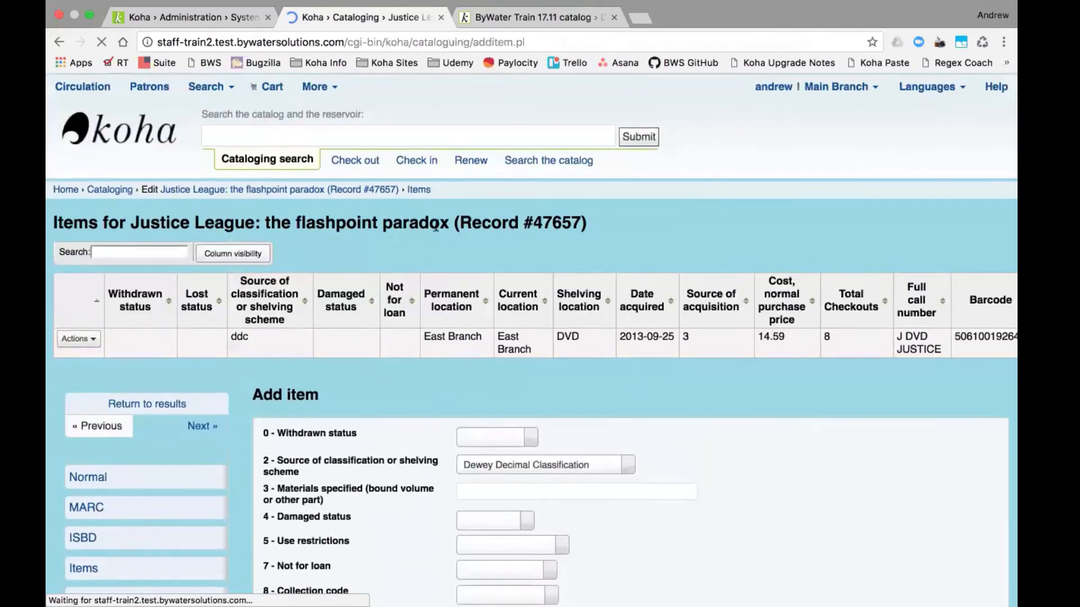
- Load the OPAC page for record 47657 by replacing the biblionumber in the address
double_click(569, 226)
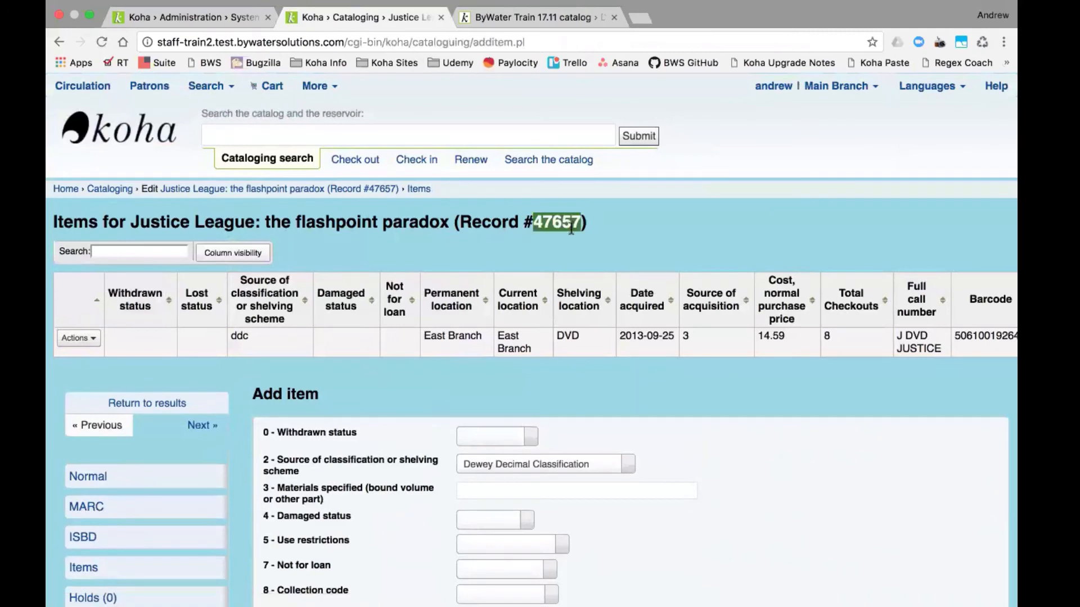
click(528, 18)
click(538, 43)
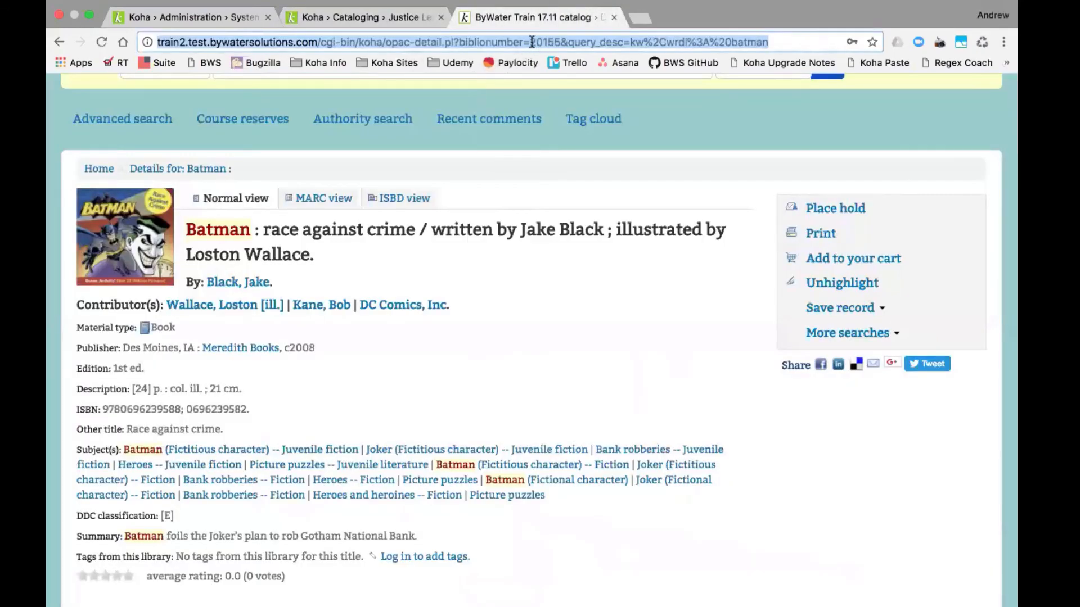
click(532, 43)
drag(531, 43, 892, 58)
text(47657)
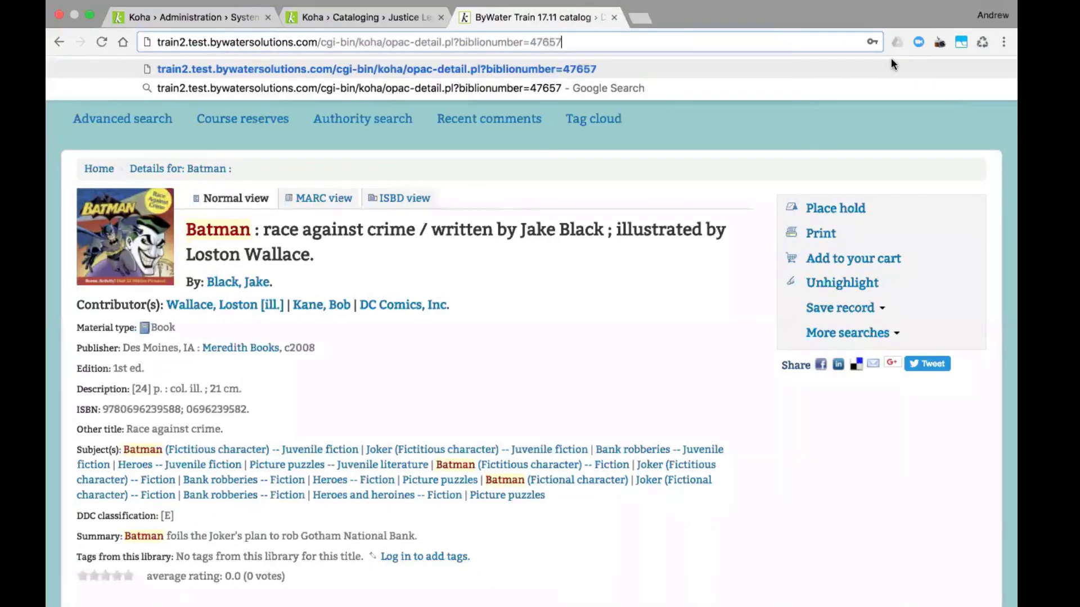
key(Return)
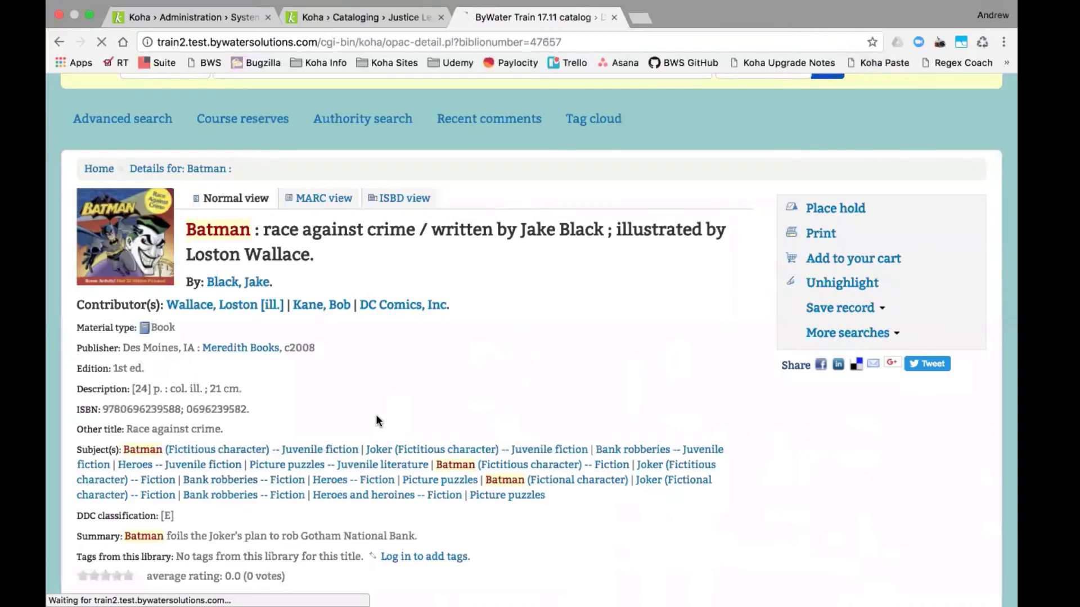
- Confirm the OPAC holdings table shows DVD in the shelving location column
scroll(472, 488, down, 5)
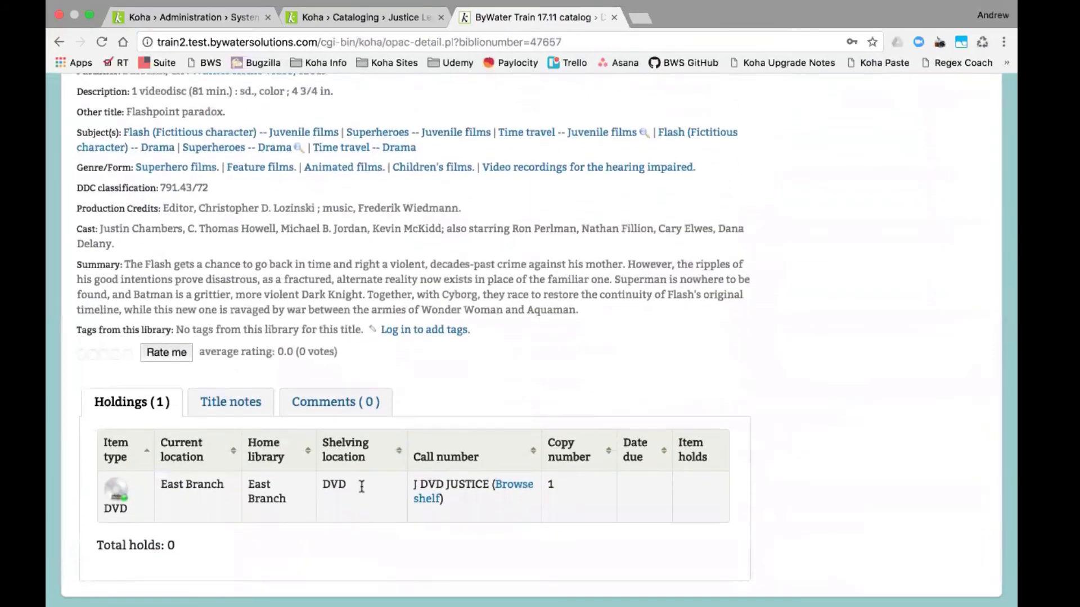
drag(361, 484, 322, 485)
click(228, 16)
click(360, 13)
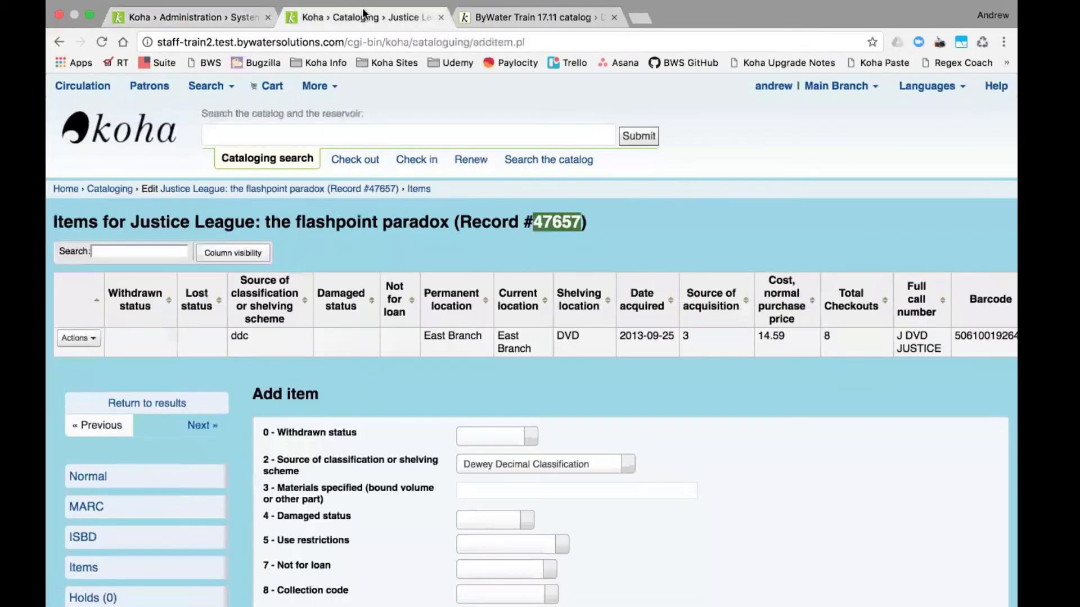
click(492, 13)
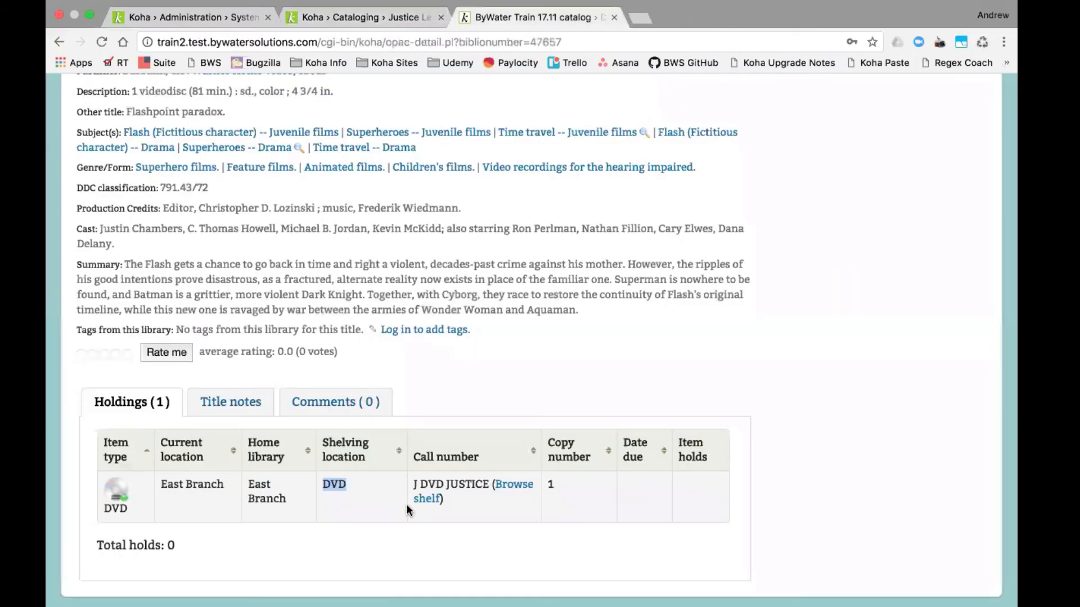
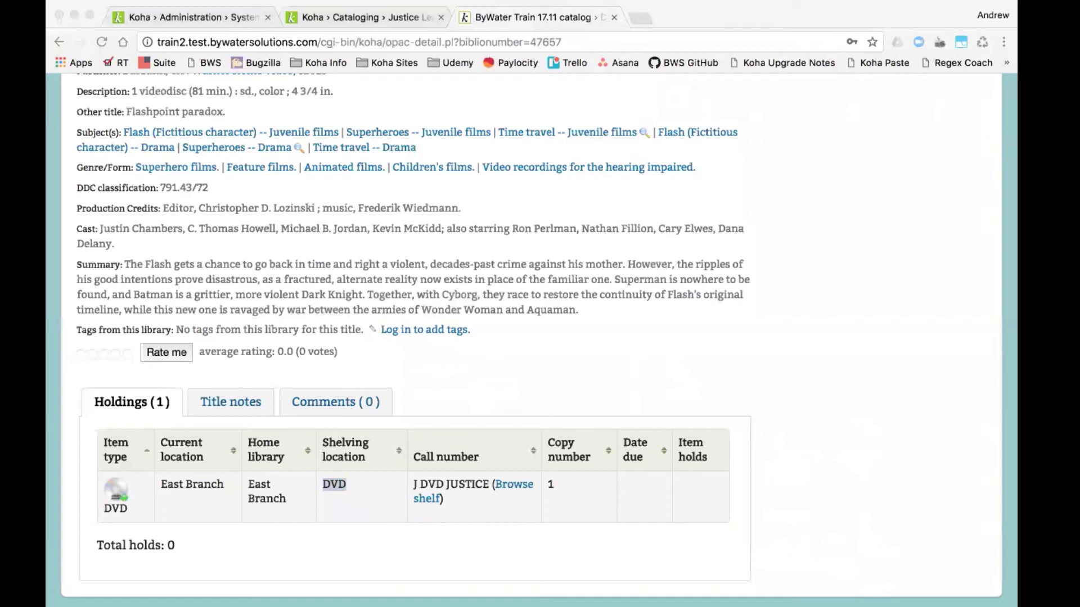
- Close the OPAC detail and Cataloging items browser tabs, back on the OPAC location preferences
click(614, 19)
click(614, 19)
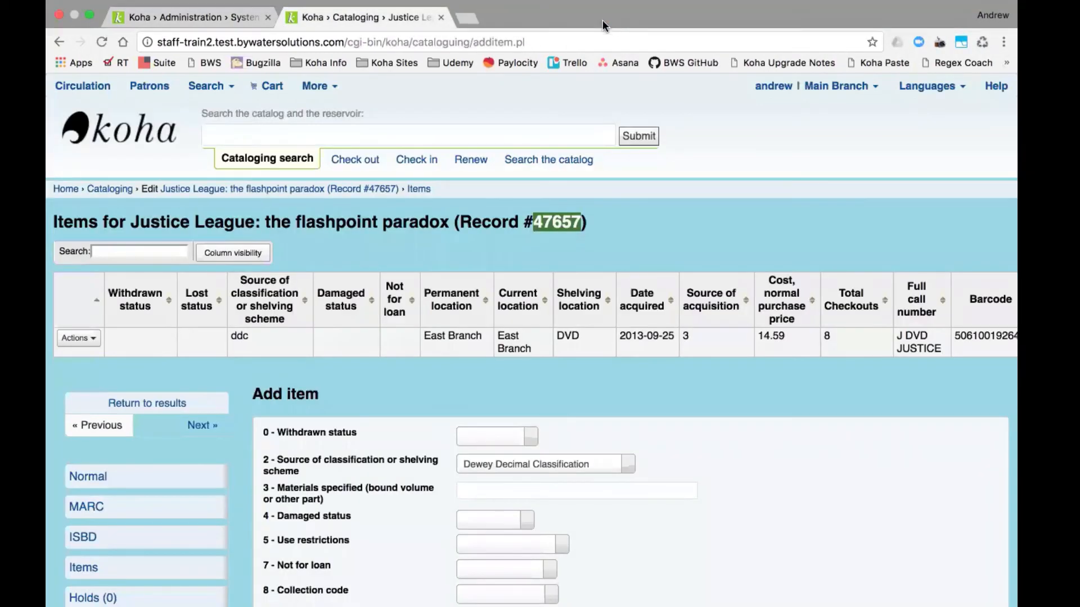
click(442, 20)
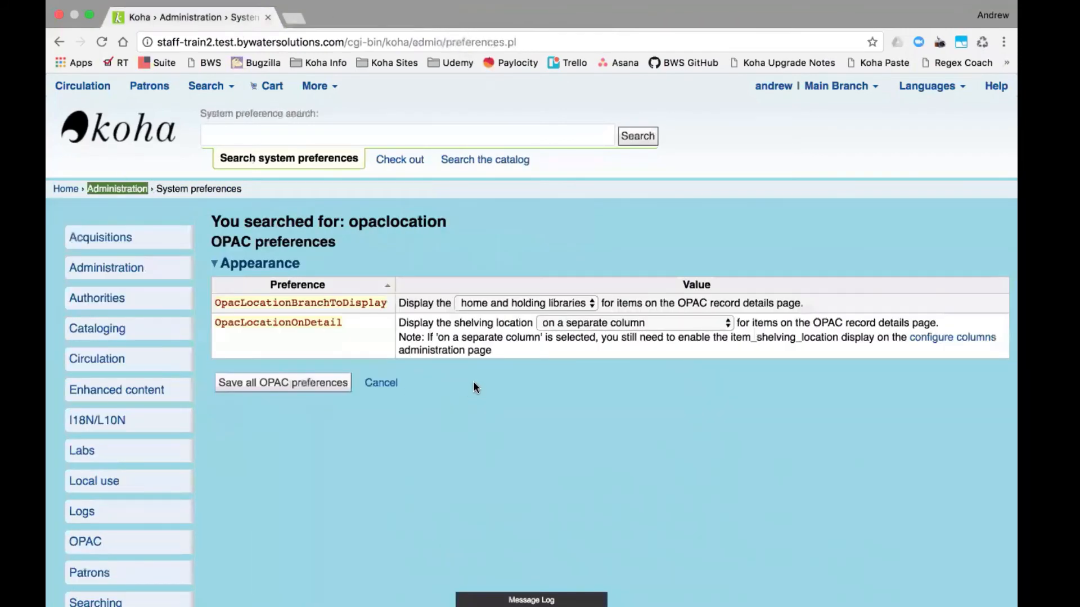
scroll(473, 383, down, 1)
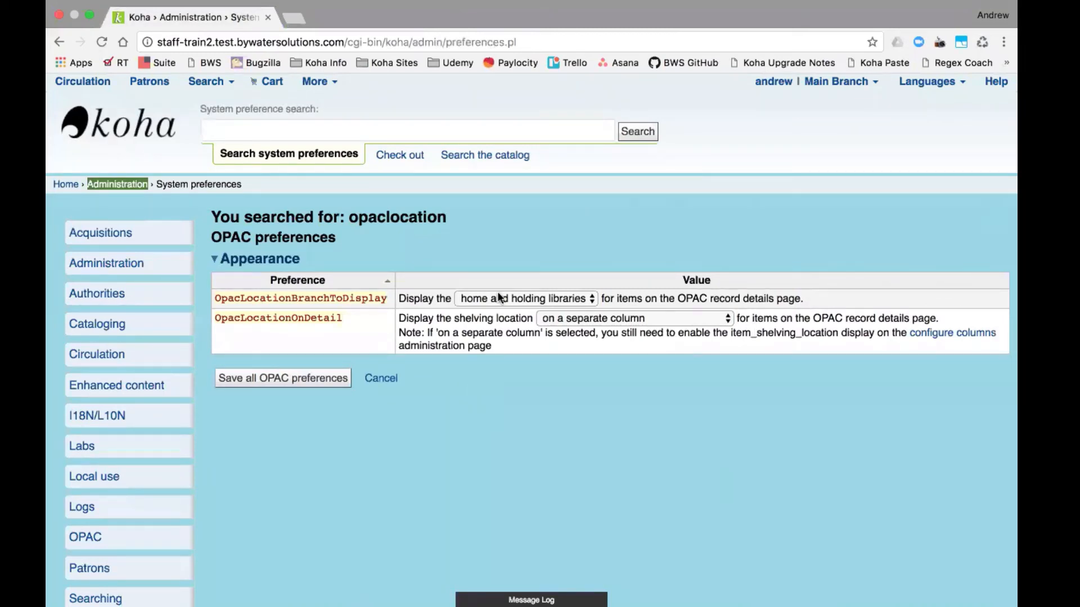
- Filter the saved reports by 'renew' and run report 25, Patrons with Date Renewed
click(314, 81)
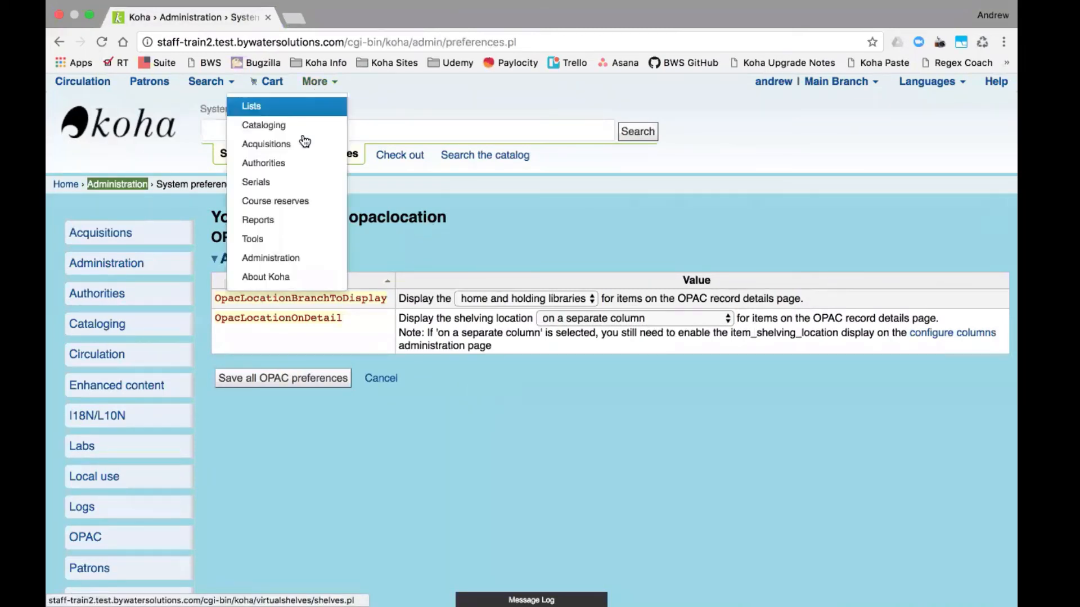
click(288, 216)
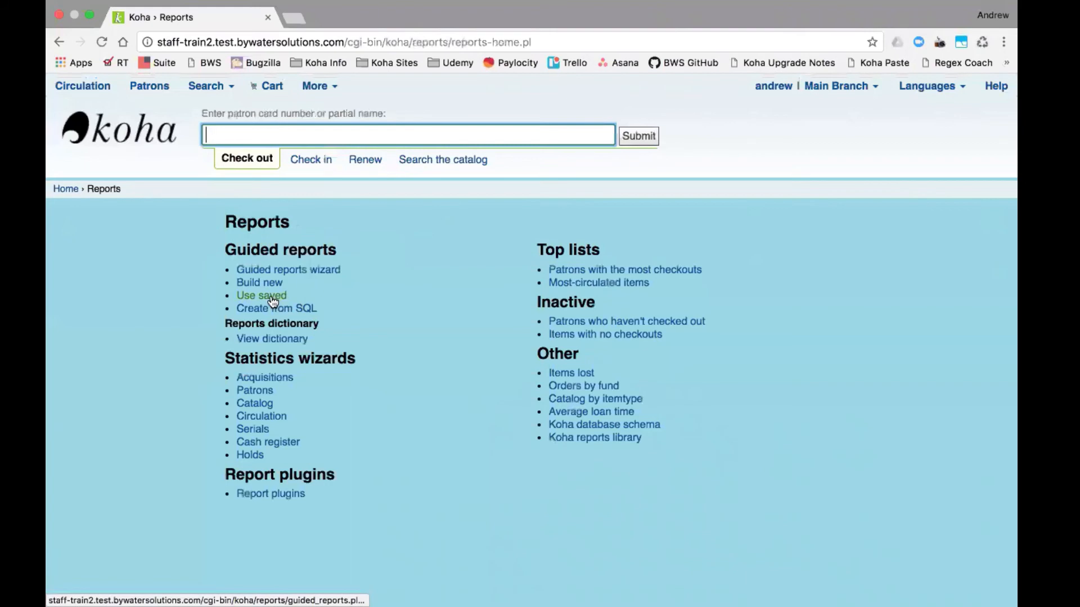
click(273, 301)
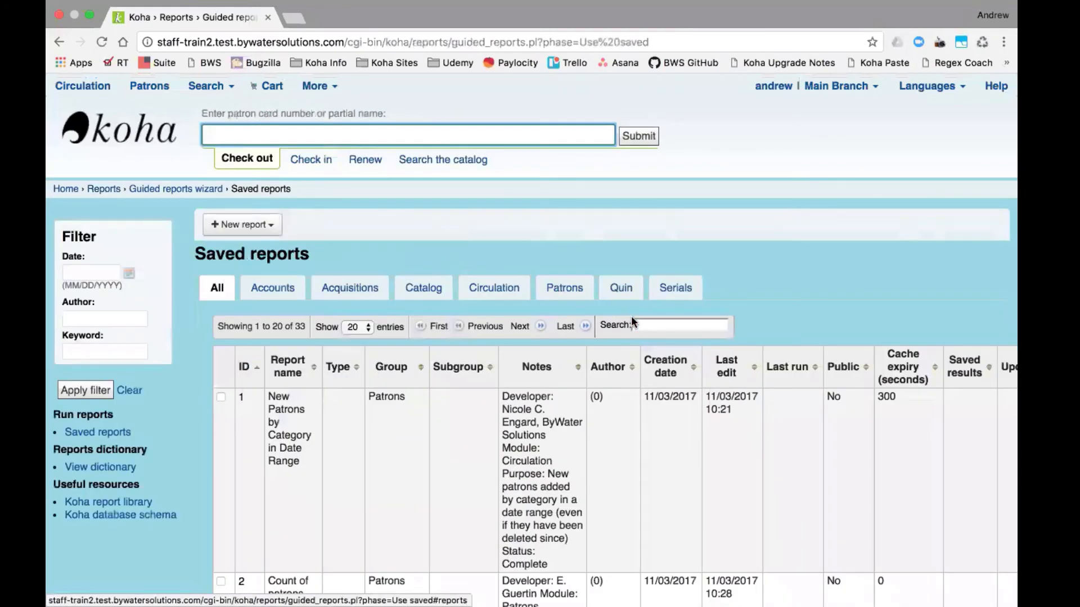
click(645, 325)
text(renew)
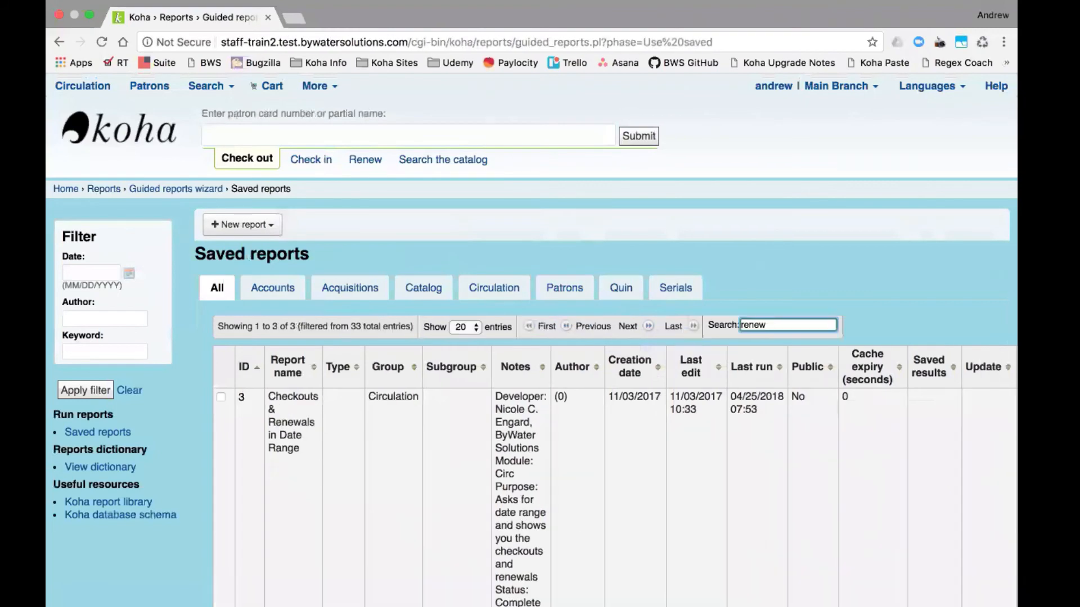
scroll(618, 394, down, 4)
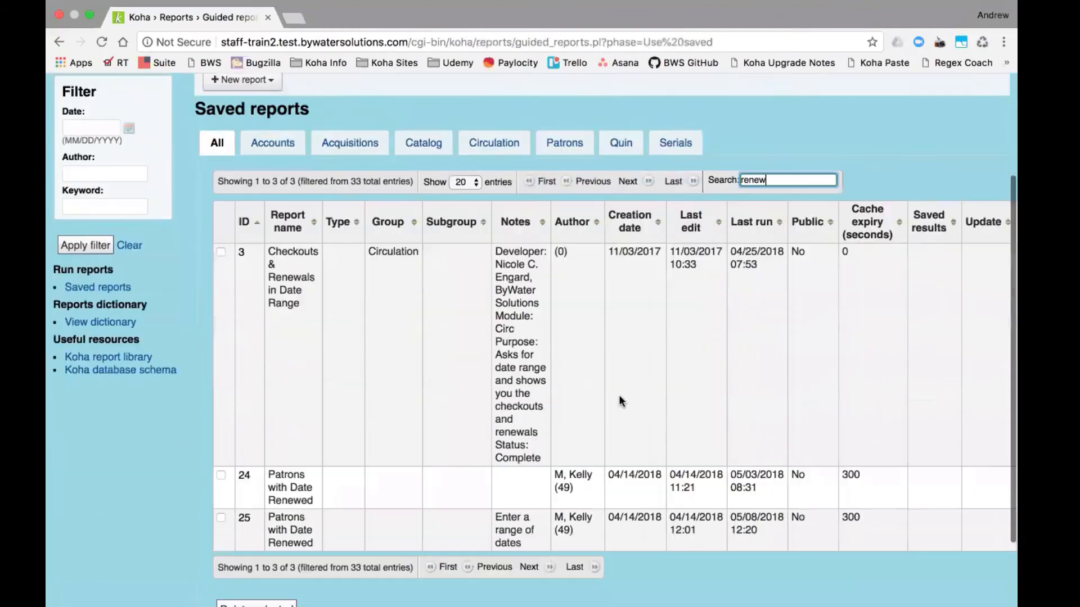
scroll(498, 411, right, 2)
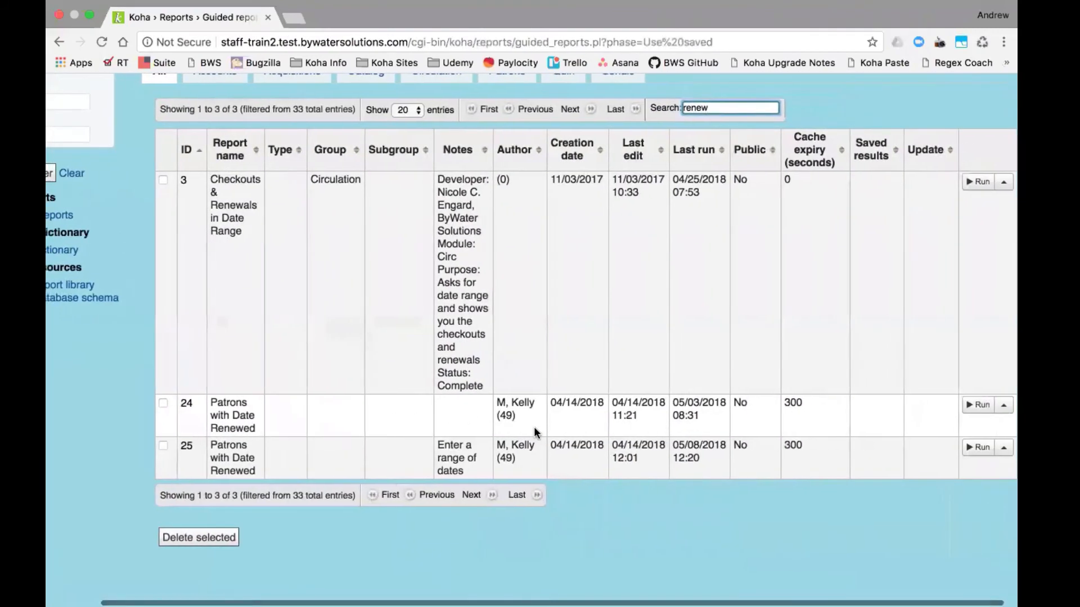
click(963, 448)
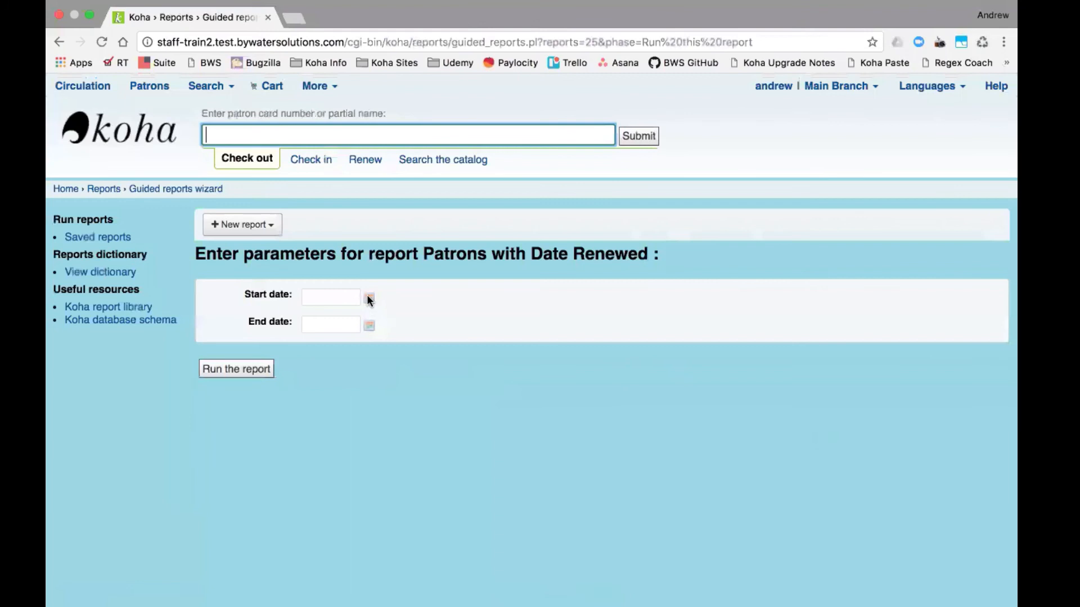
- Run the report from 04/01/2018 to 05/10/2018 and highlight the first patron's renewal date
click(368, 299)
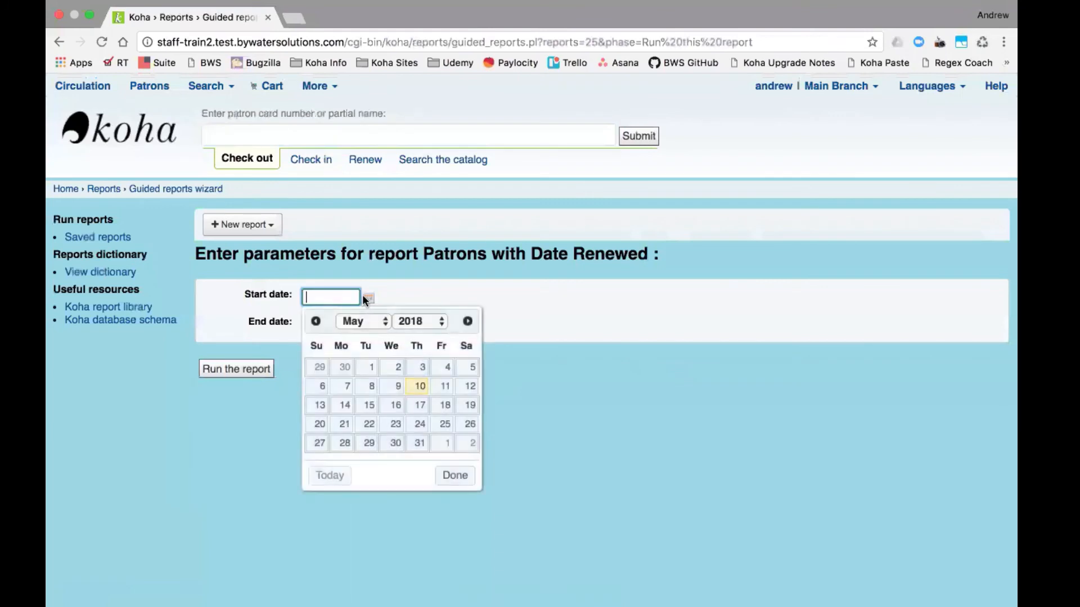
click(314, 322)
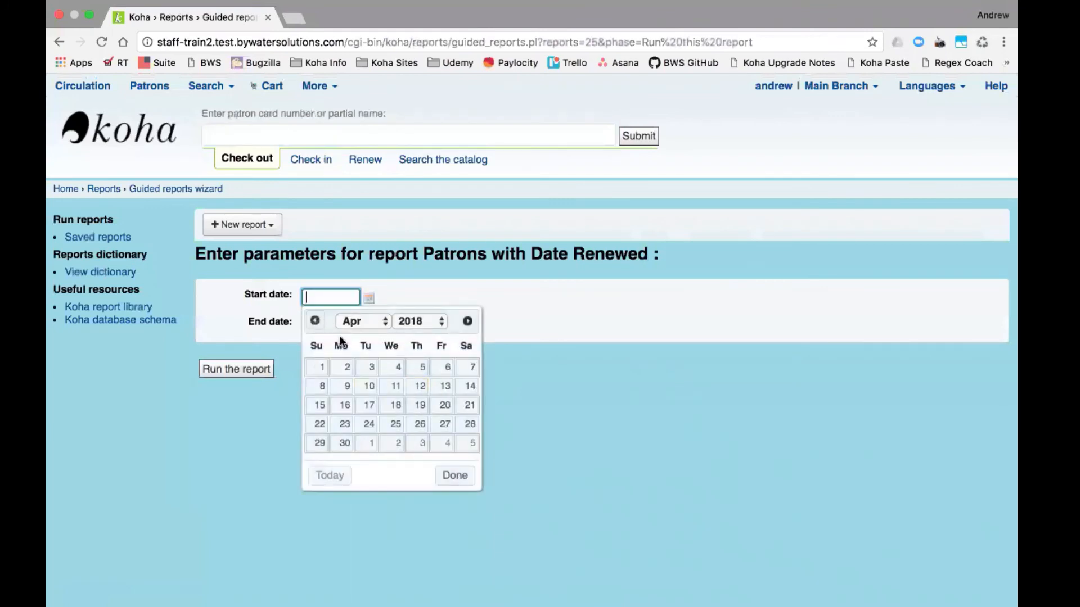
click(319, 366)
click(369, 327)
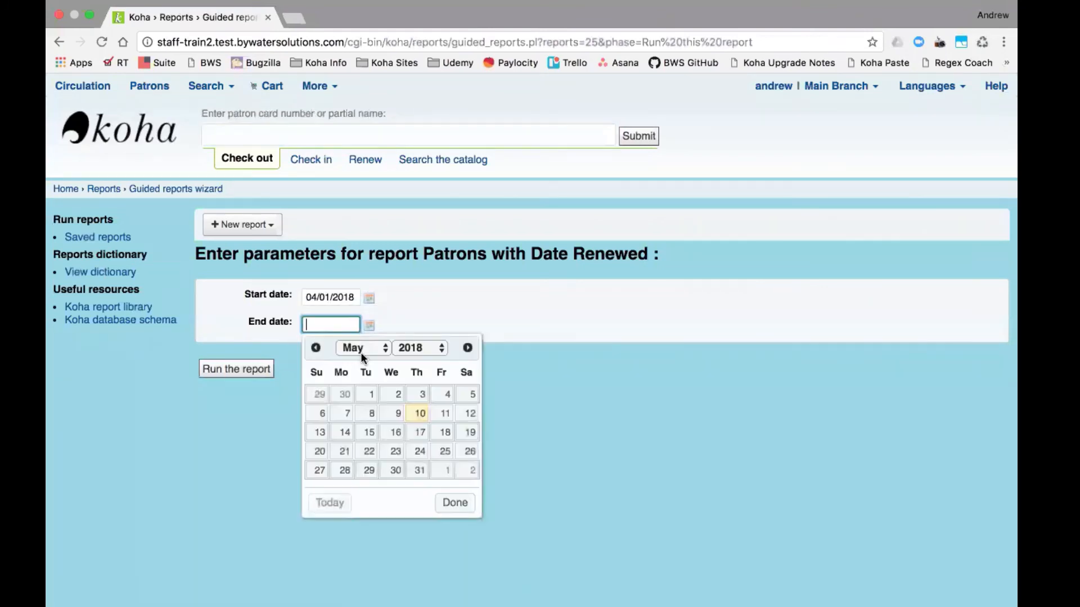
click(419, 415)
click(218, 370)
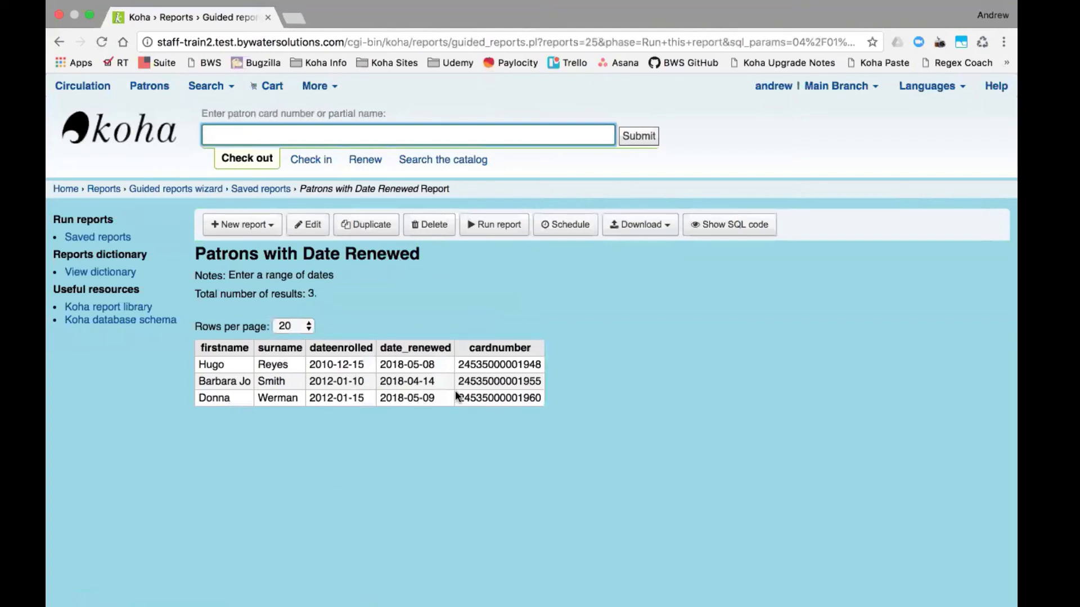
drag(434, 365, 392, 363)
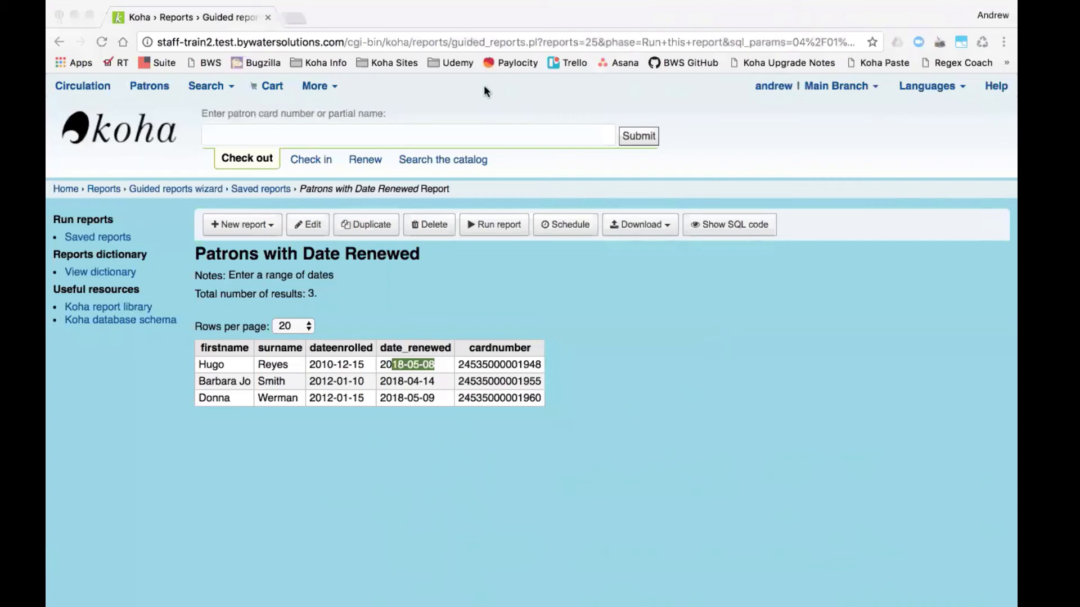
- Select the card number in the first row of the renewal report results
double_click(500, 363)
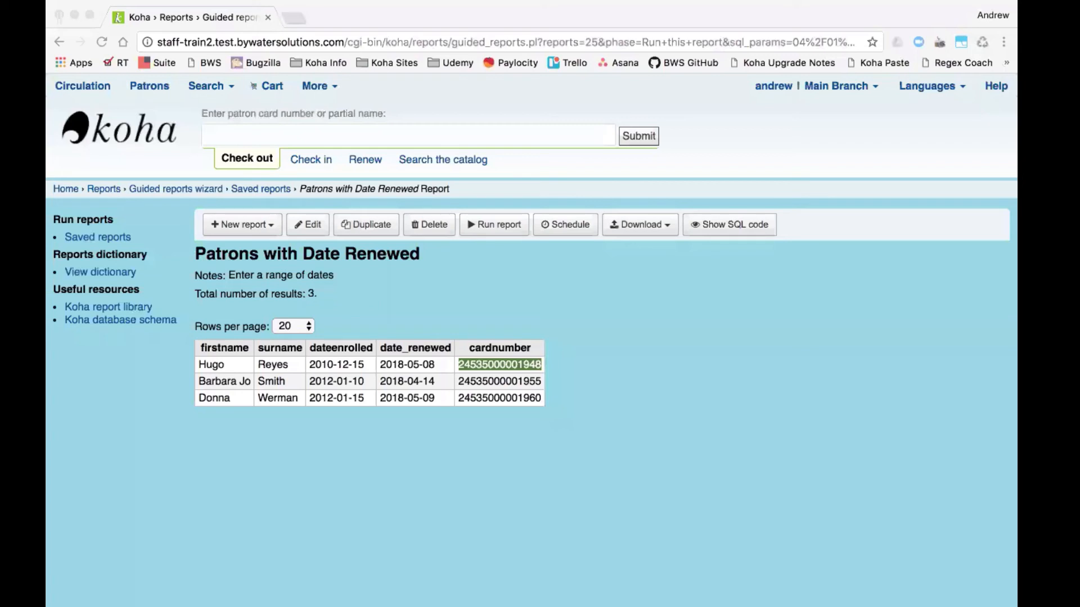
- Search system preferences for 'blockreturn' and set BlockReturnOfLostItems to Block, then save
click(322, 87)
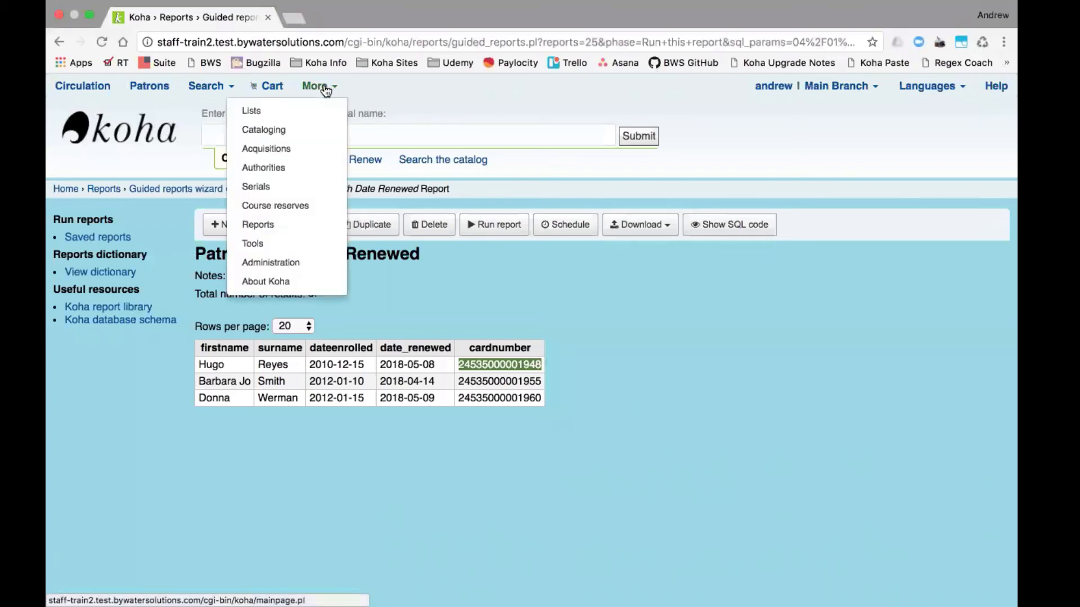
click(274, 269)
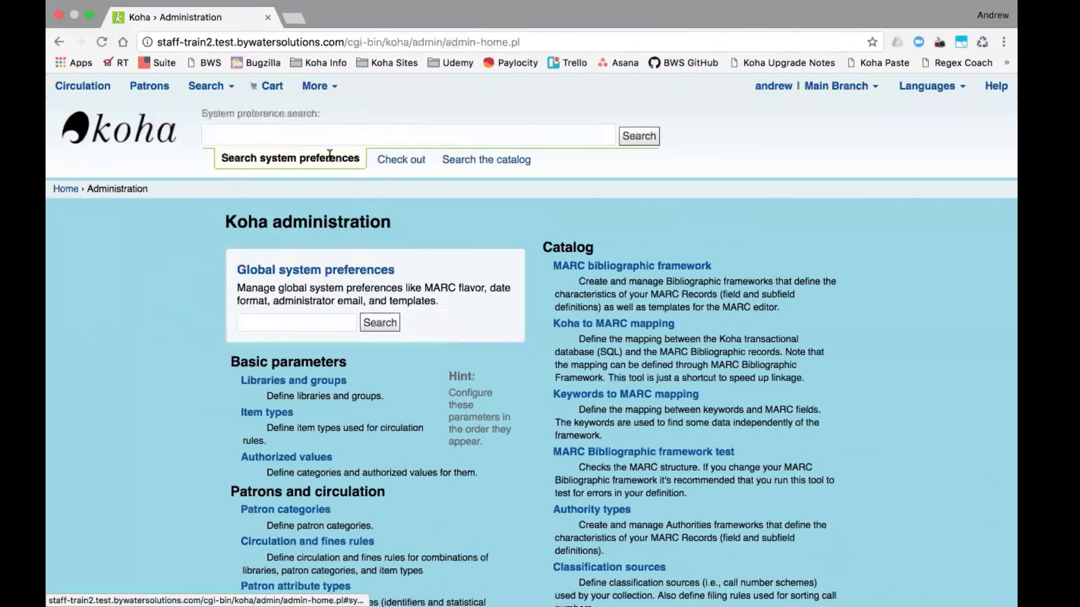
click(291, 324)
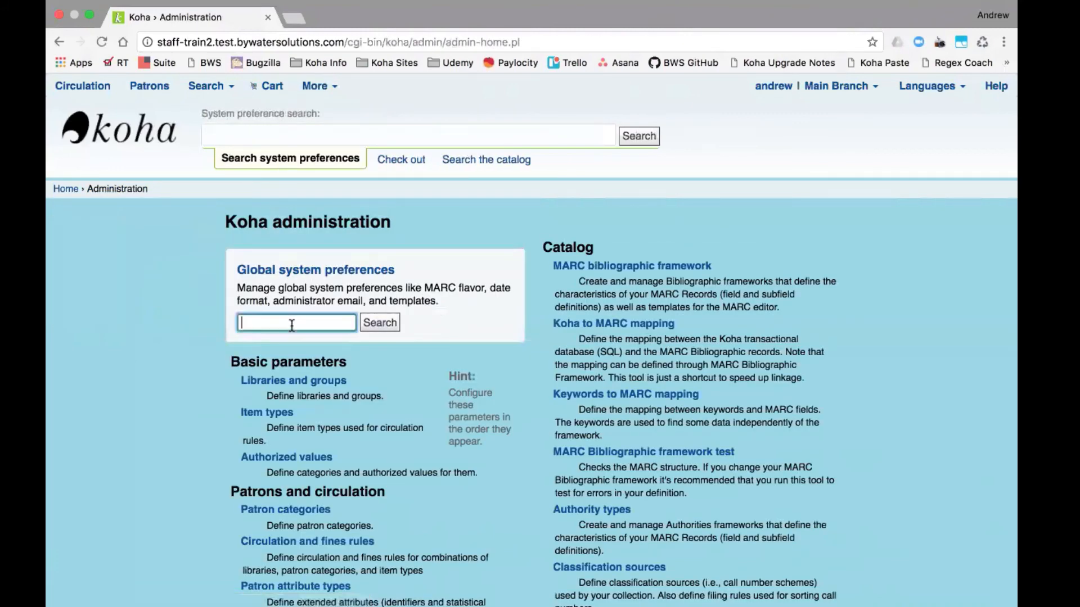
text(blockreturn)
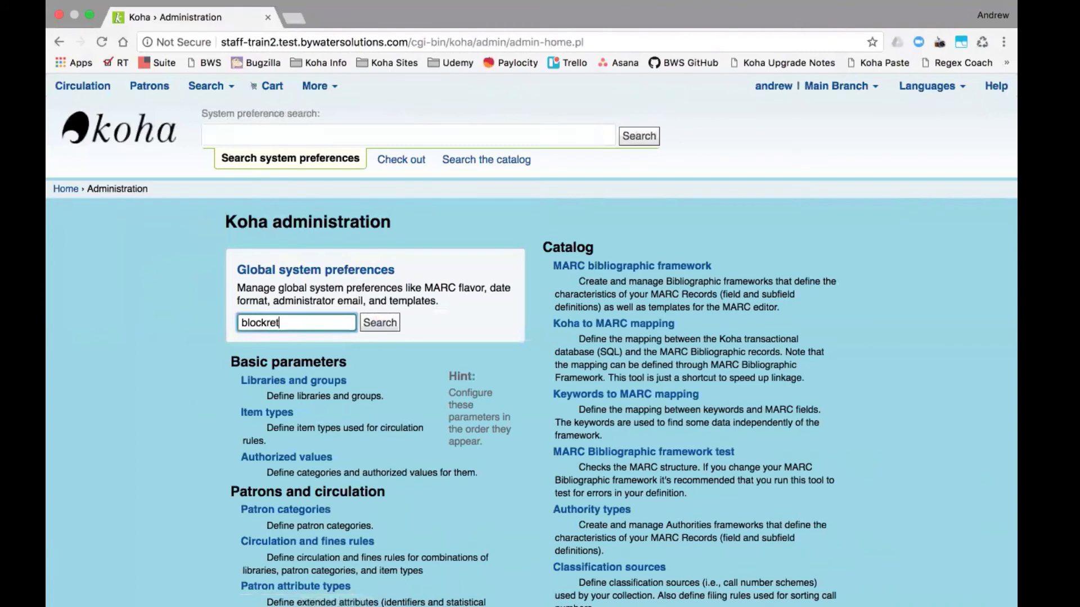
key(Return)
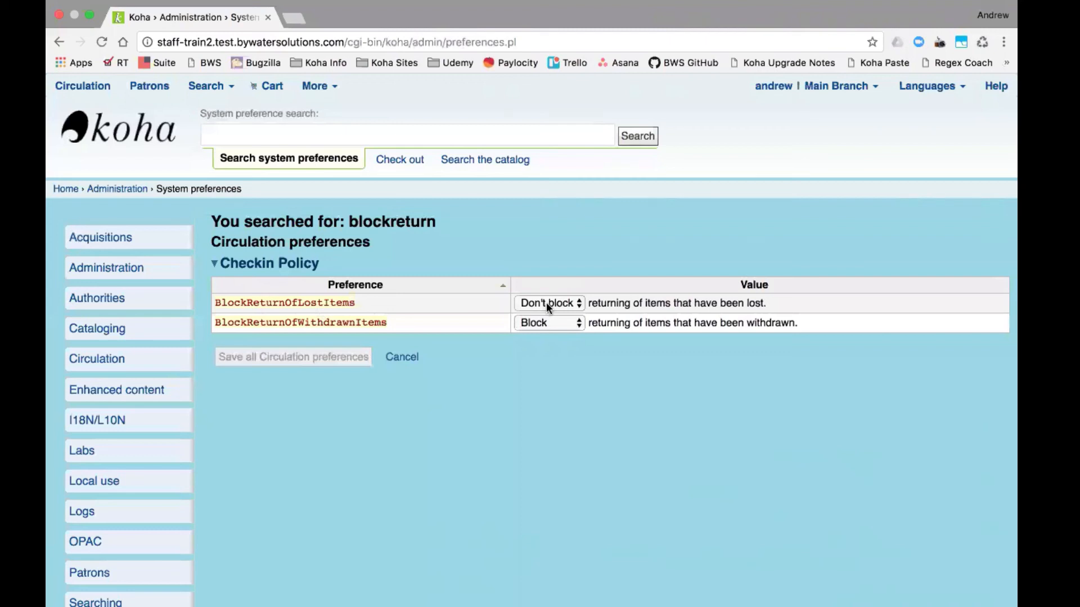
click(580, 304)
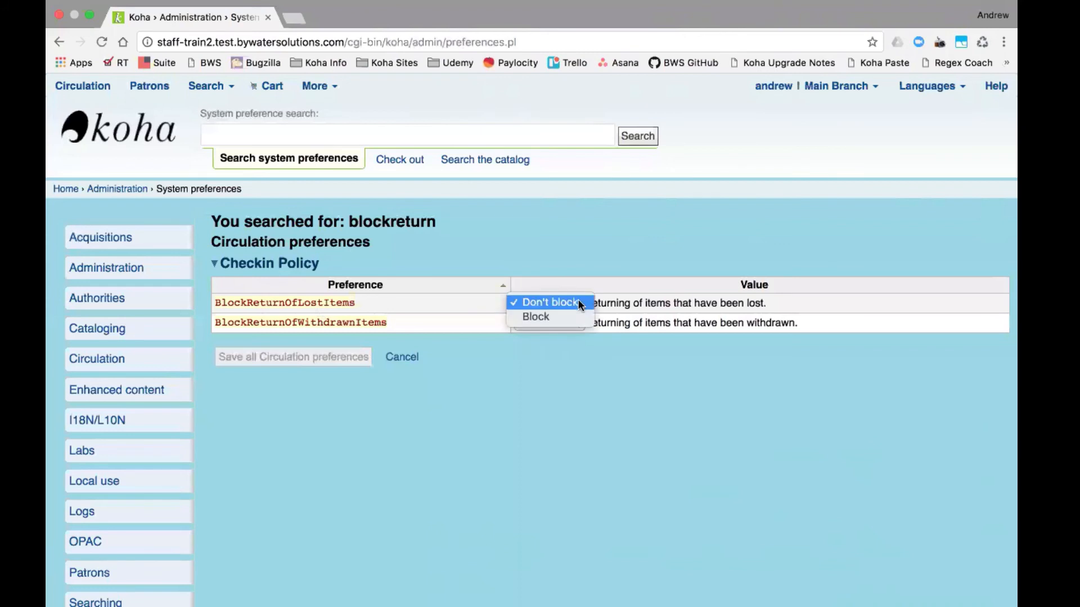
click(572, 312)
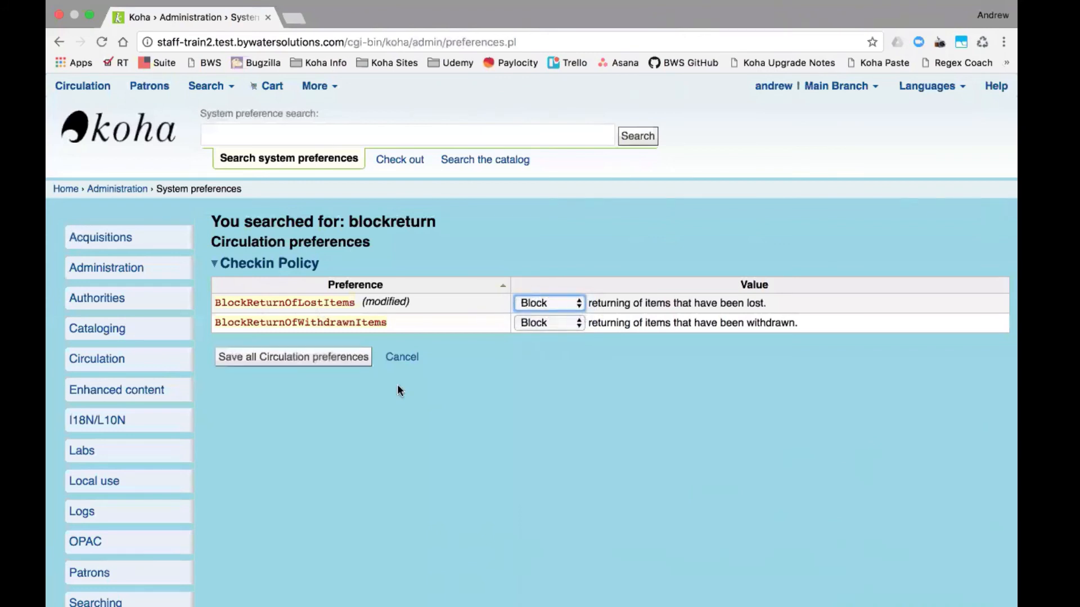
click(338, 360)
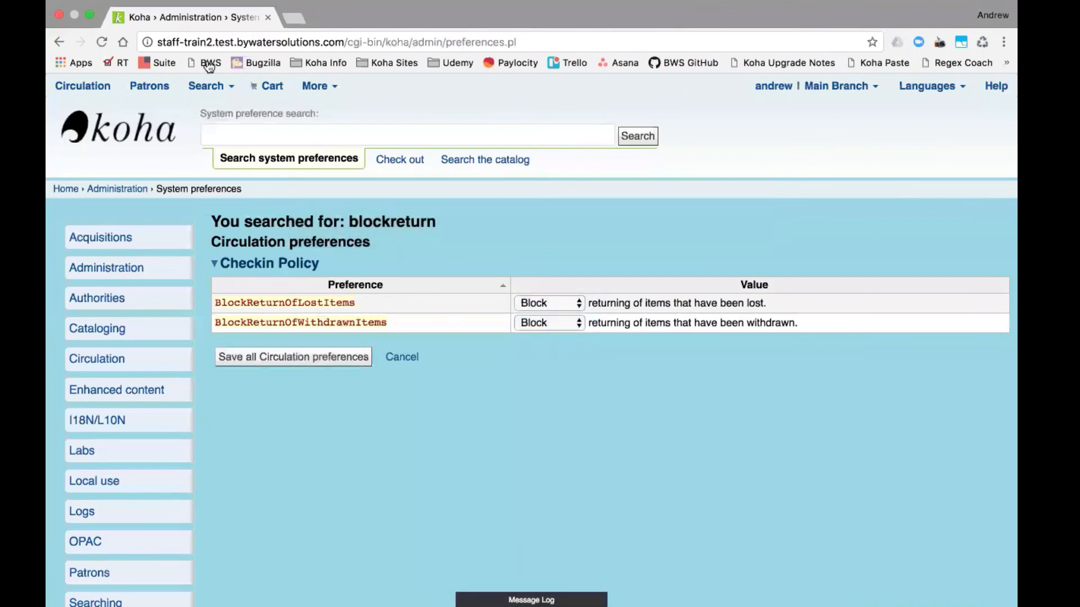
- Open the staff client home page in a new browser tab via the Koha logo link
click(293, 19)
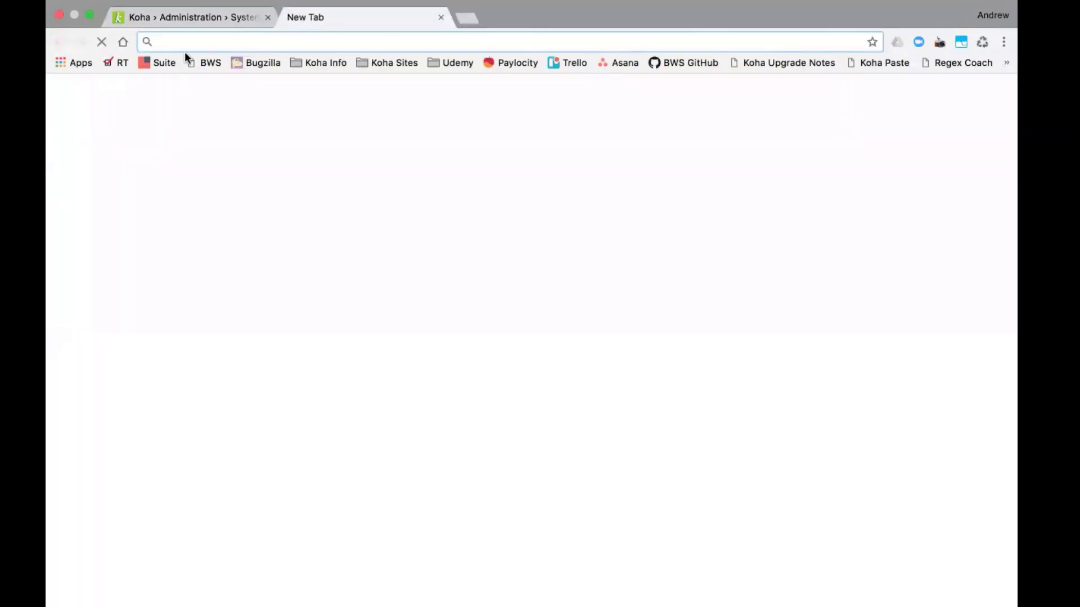
click(440, 18)
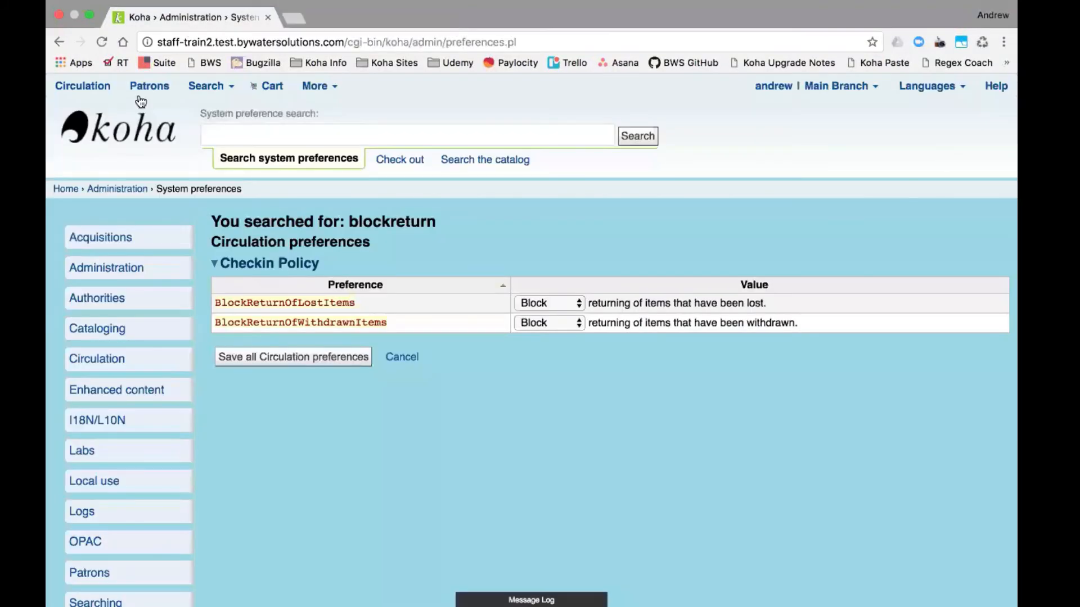
right_click(108, 137)
click(177, 144)
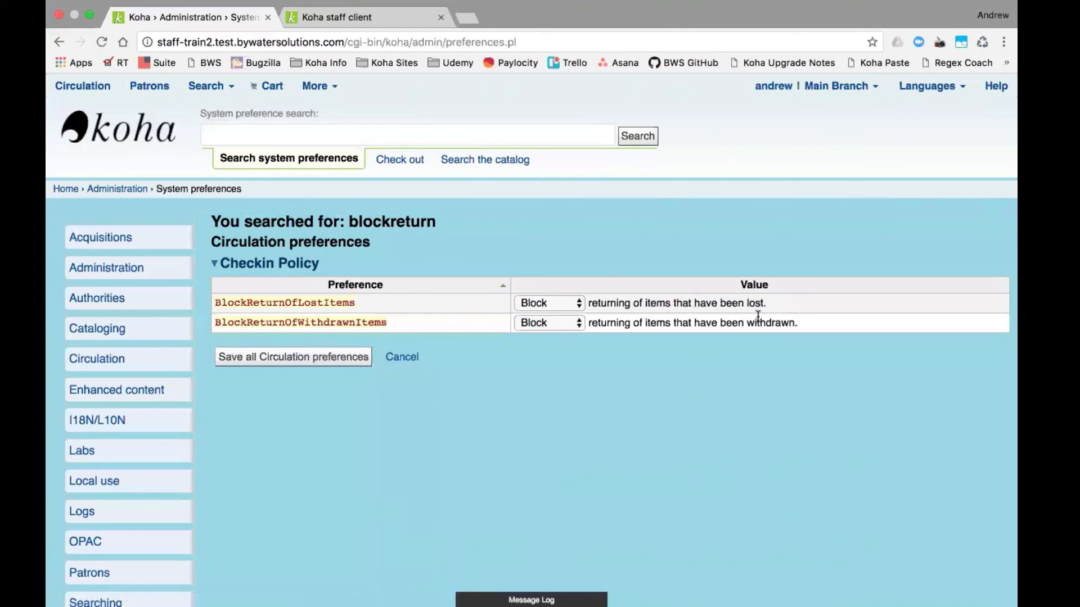
- In the new tab, look up the patron in the Check out box and show their checkouts
click(349, 8)
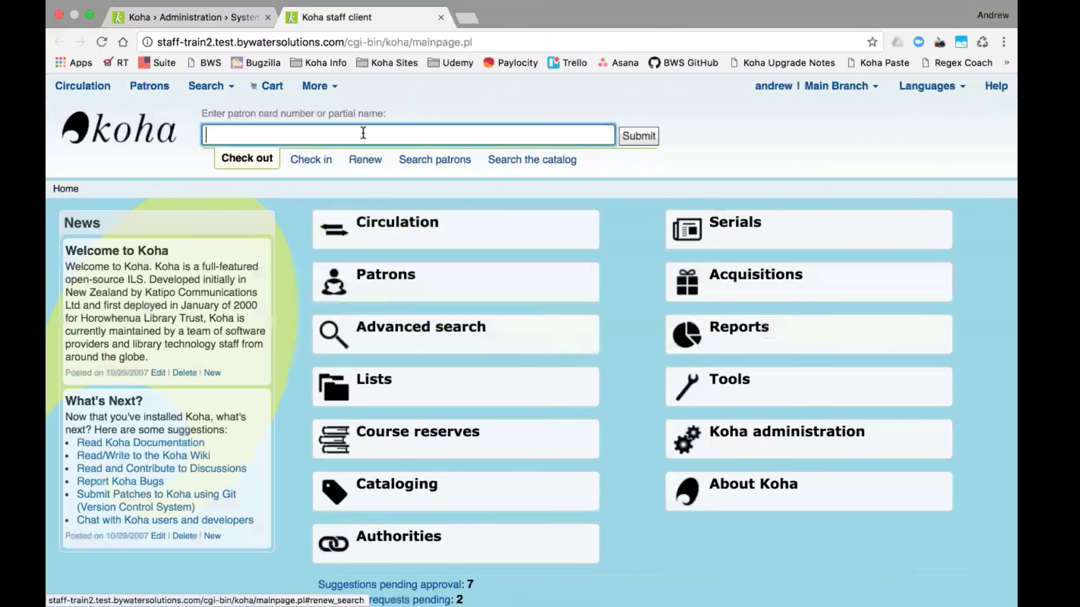
text(andrew)
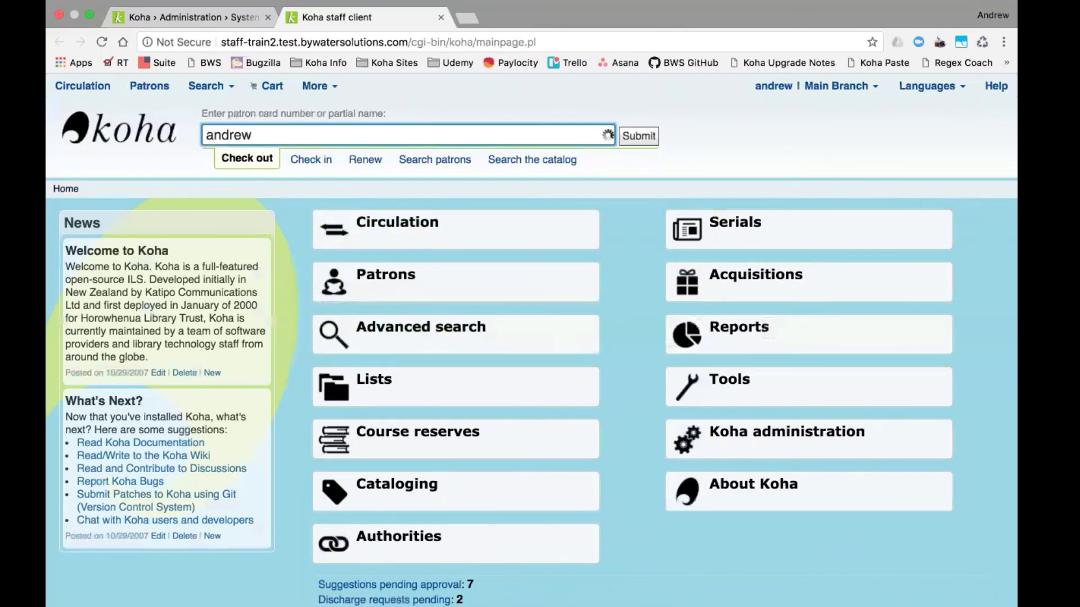
key(Return)
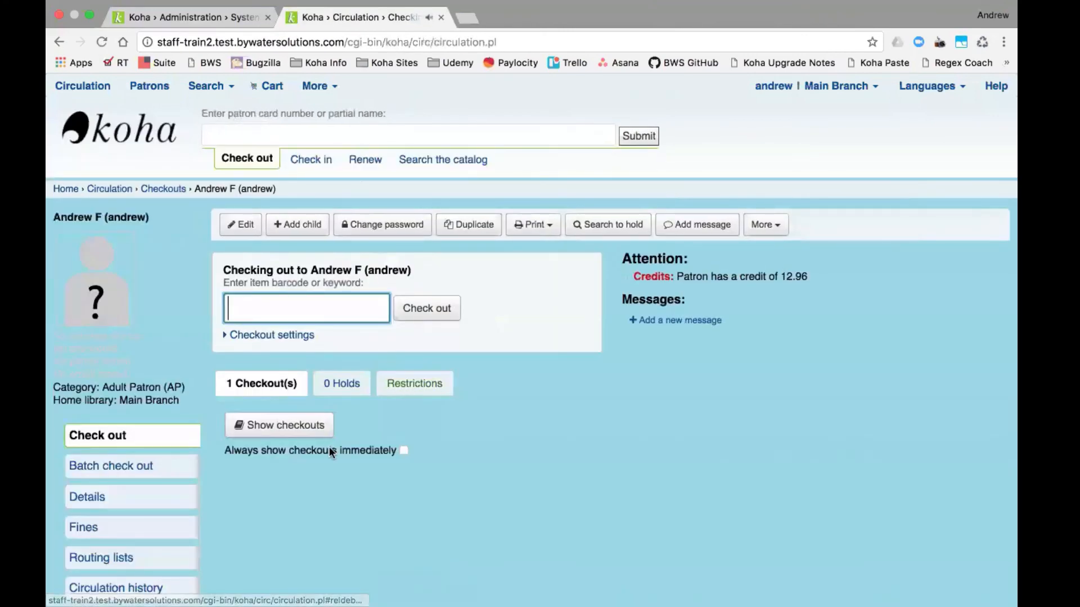
click(284, 427)
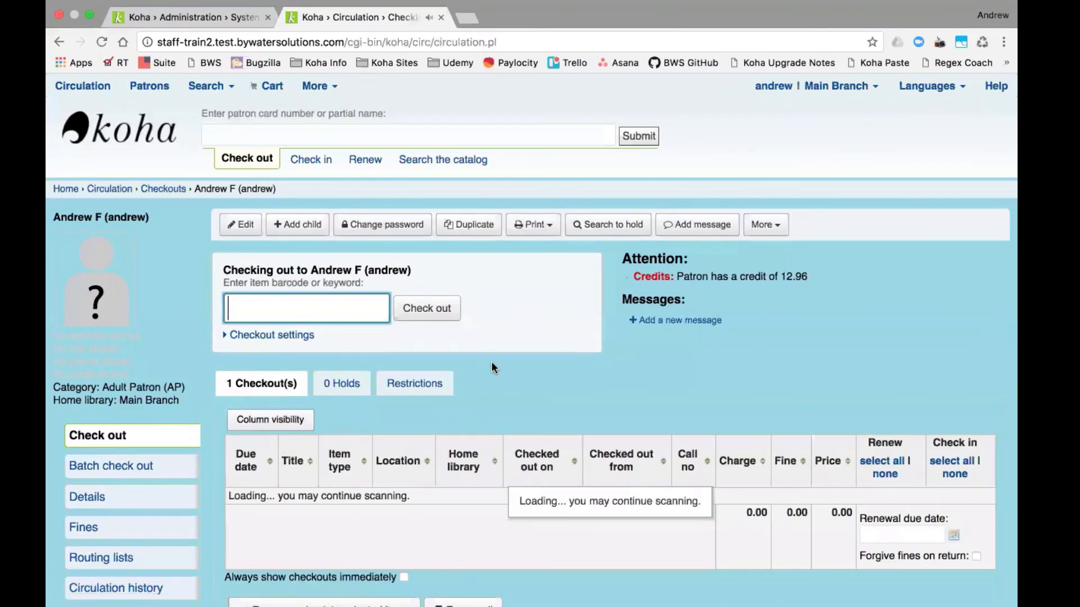
- Select the lost Southern cakes item's barcode TVSN500090789K
scroll(484, 422, down, 5)
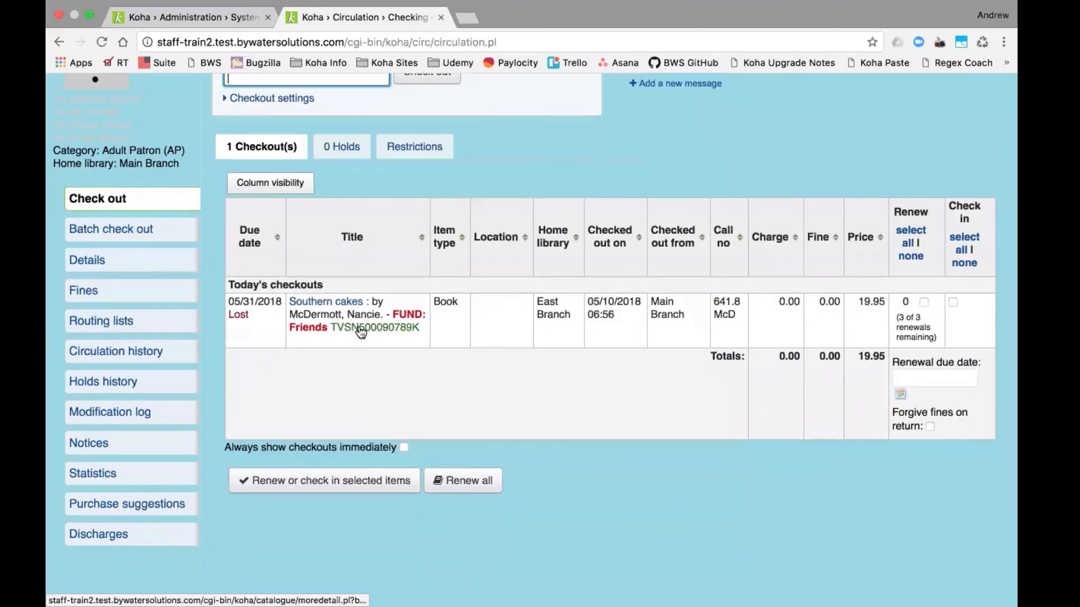
drag(421, 326, 335, 331)
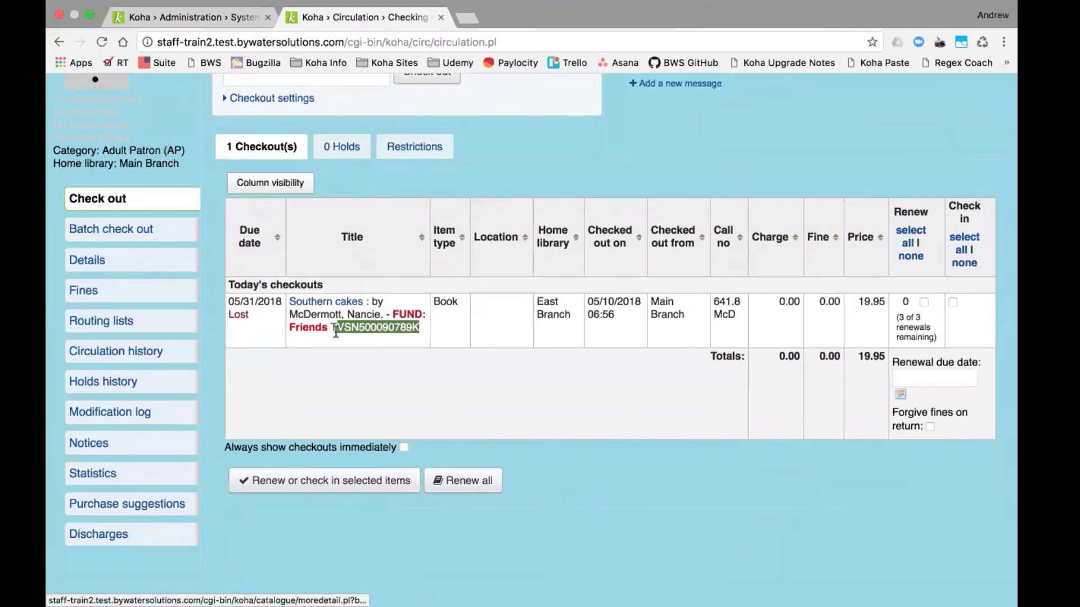
double_click(334, 330)
- From the staff home page, submit barcode TVSN500090789K in the Check in box
click(201, 18)
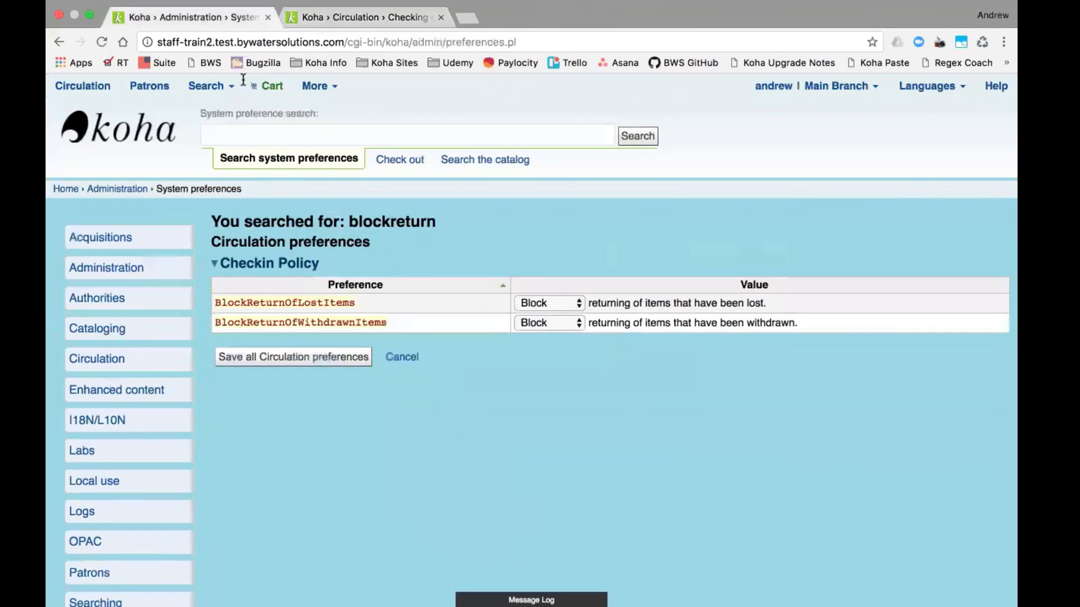
click(329, 94)
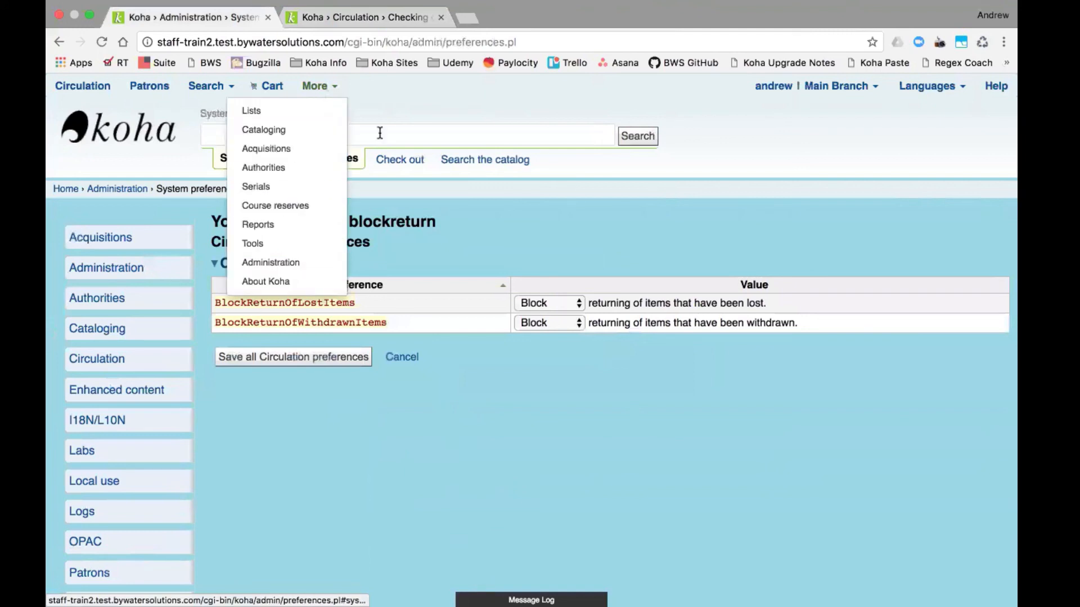
click(148, 131)
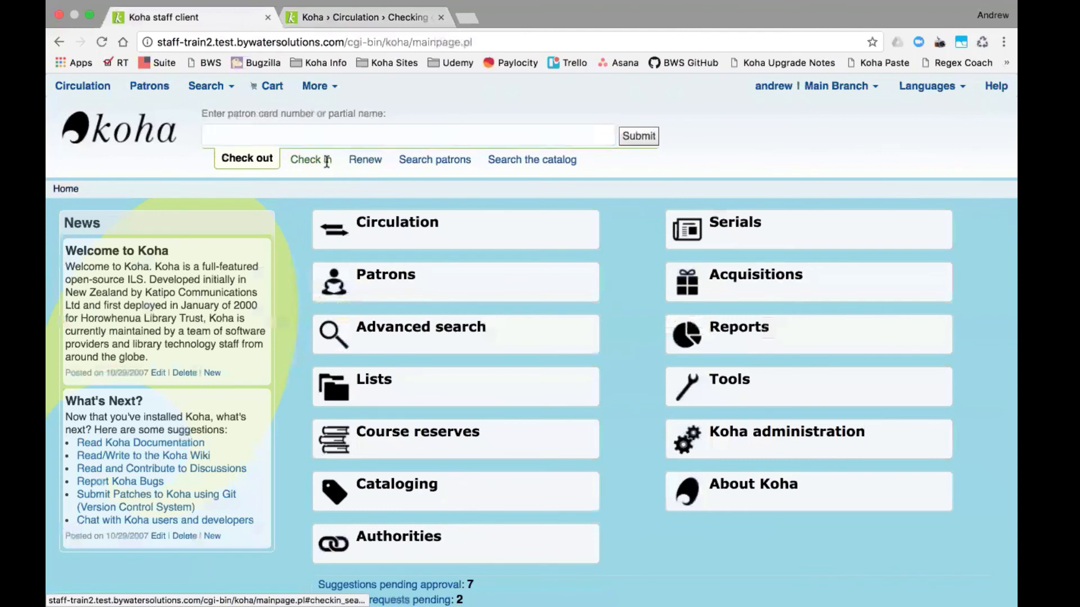
click(323, 161)
text(TVSN500090789K)
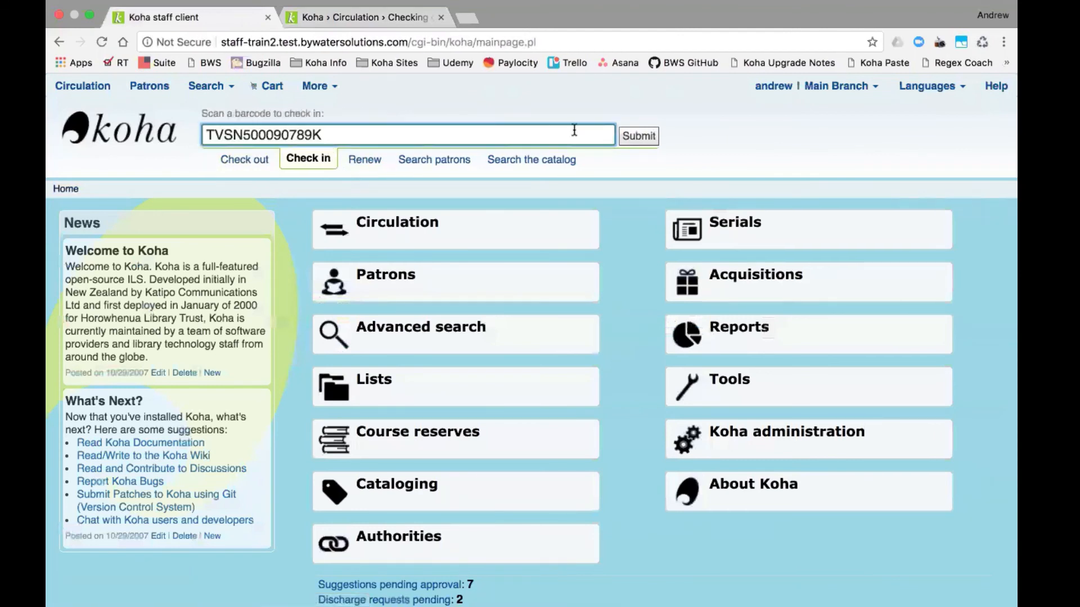
click(640, 140)
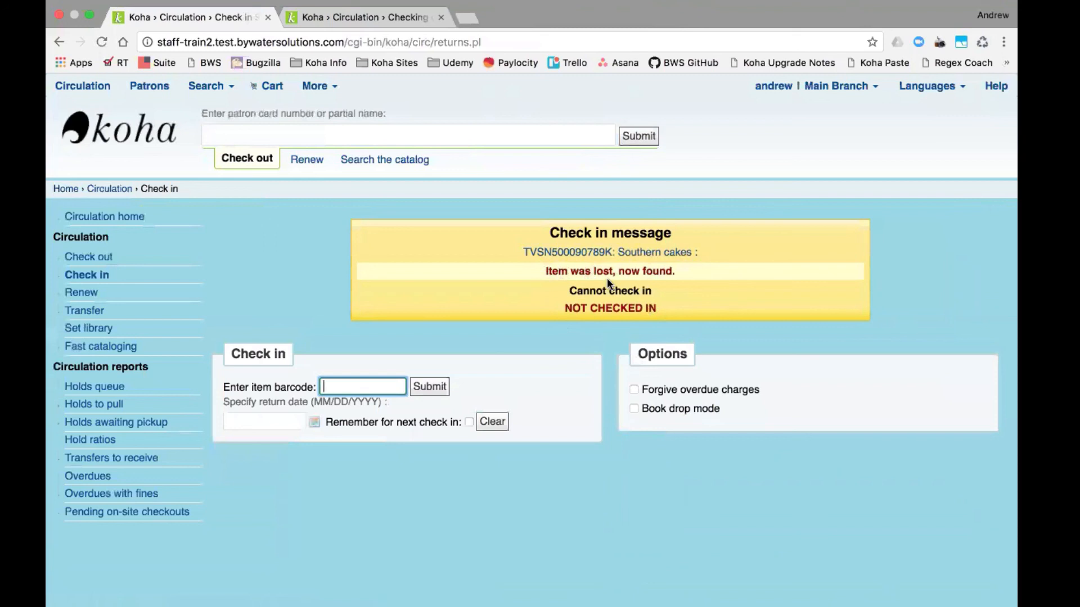
- Reload the patron's checkout page and show checkouts, confirming Southern cakes is still checked out
click(333, 12)
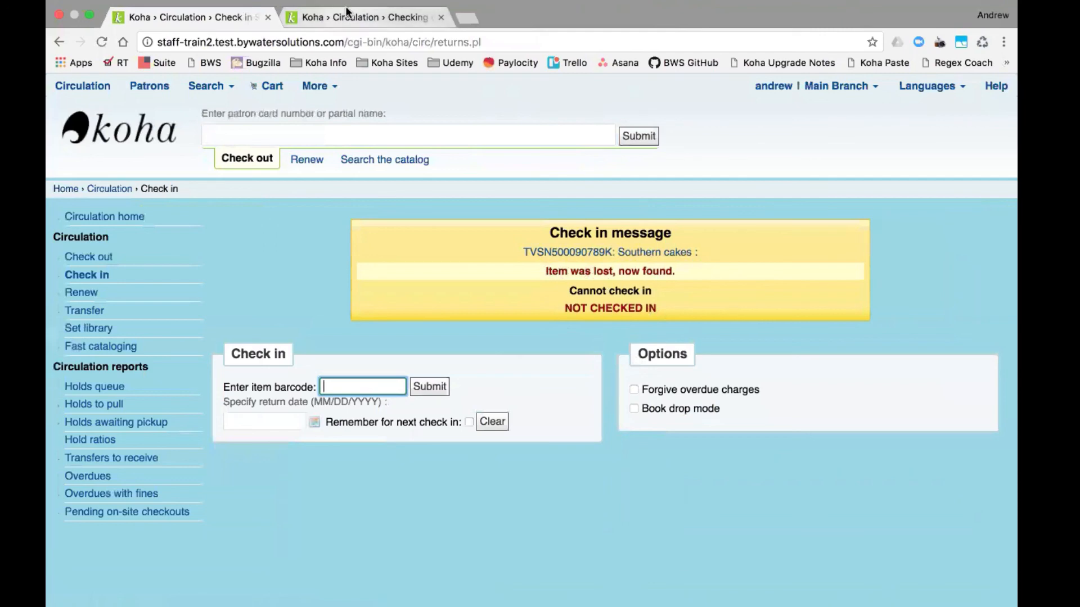
click(105, 42)
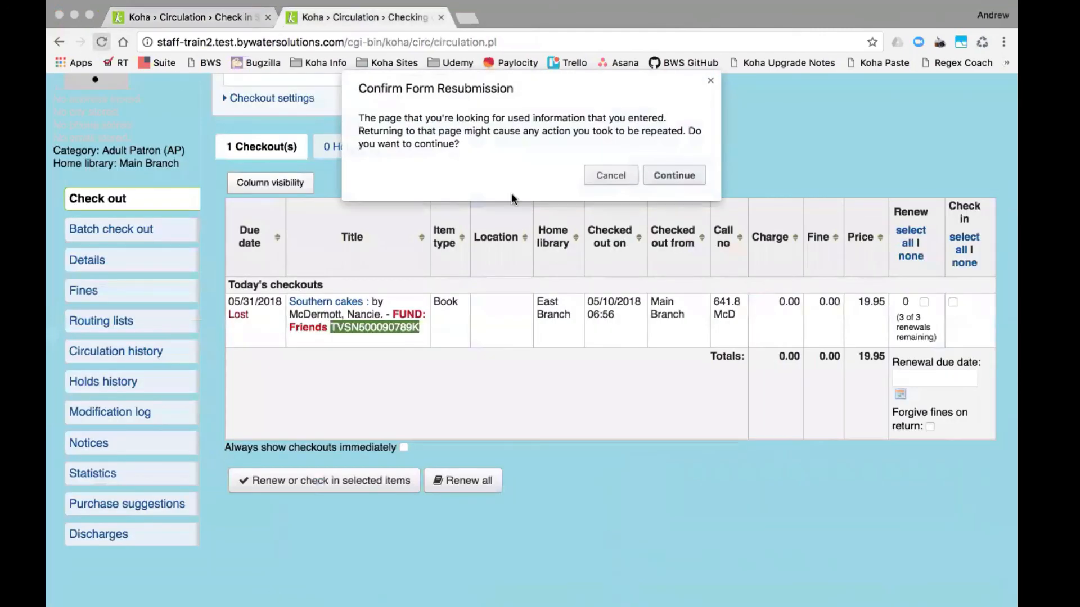
click(609, 177)
click(118, 196)
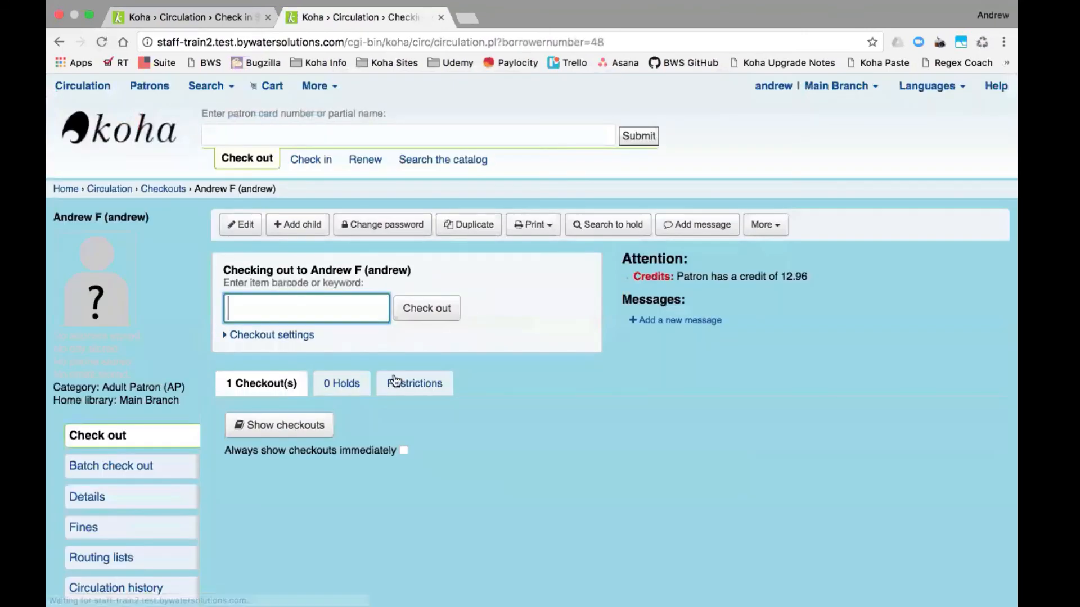
click(270, 426)
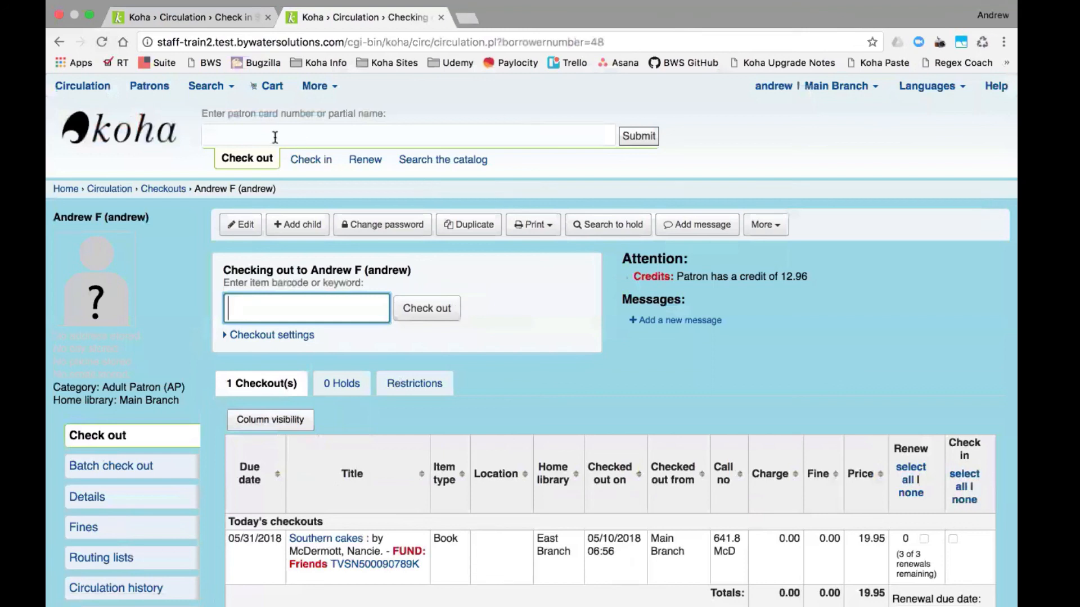
- Open the Southern cakes record from the check-in result in a new tab
click(181, 18)
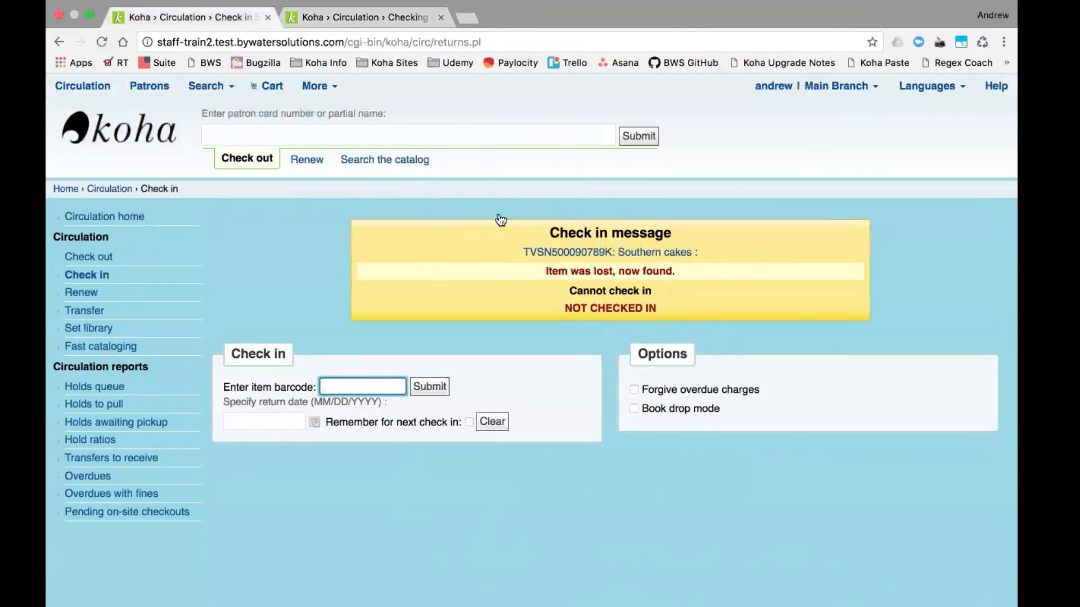
right_click(566, 256)
click(607, 260)
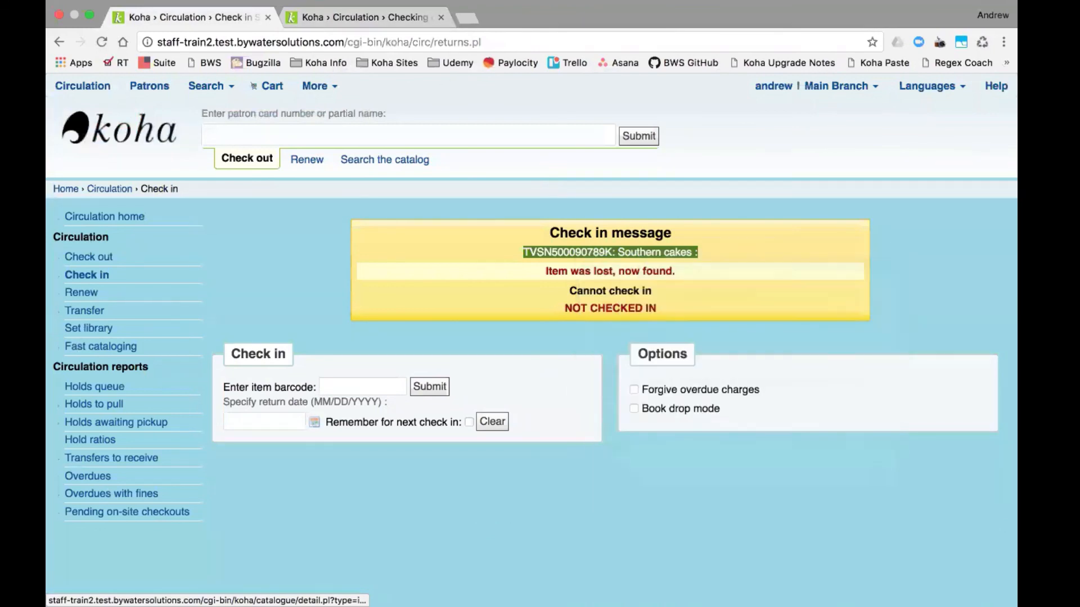
- View the Southern cakes record, showing TVSN500090789K still checked out, due 05/31/2018
click(332, 16)
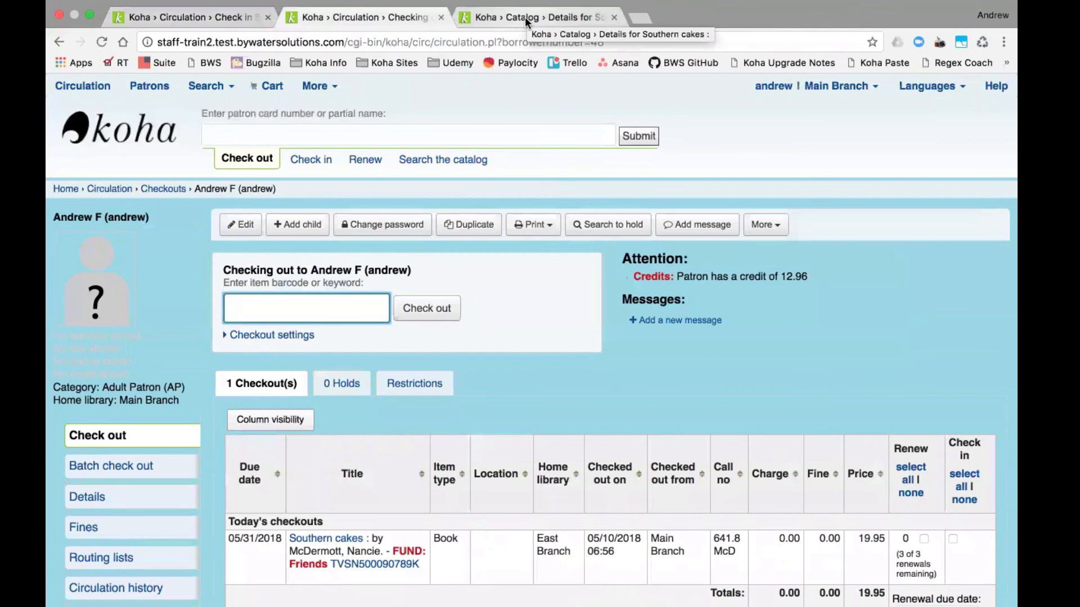
click(525, 16)
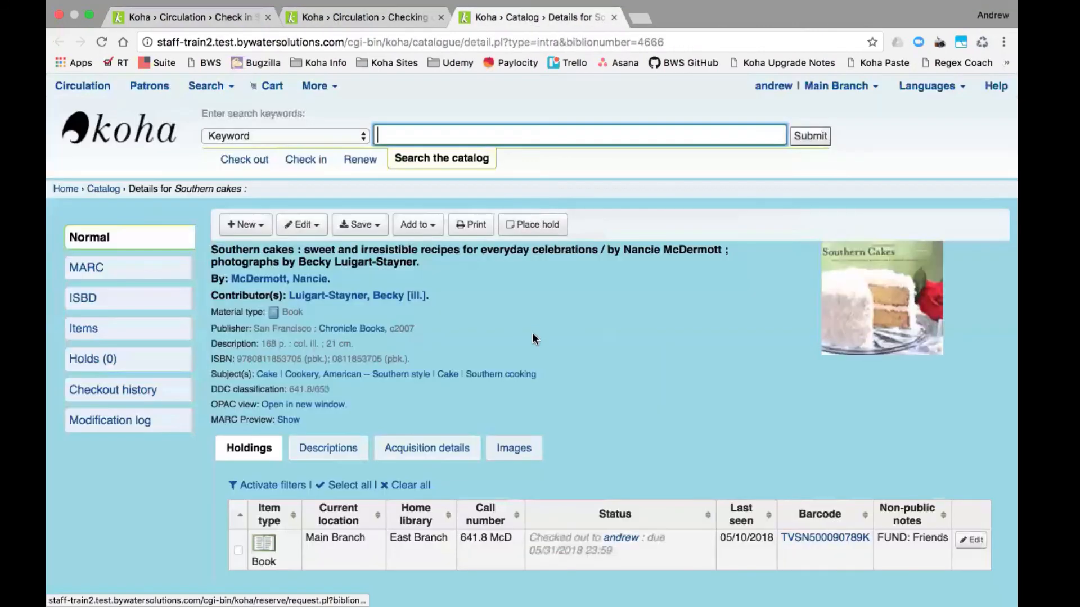